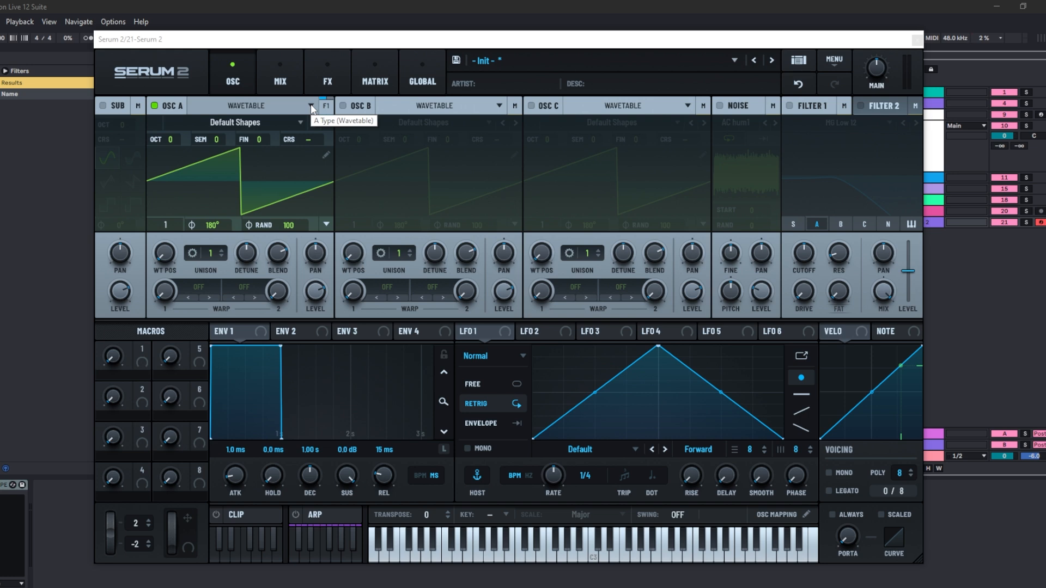
- Open Oscillator A's oscillator type list to review the available types, then close it
{"action": "left_click", "coordinate": [311, 106]}
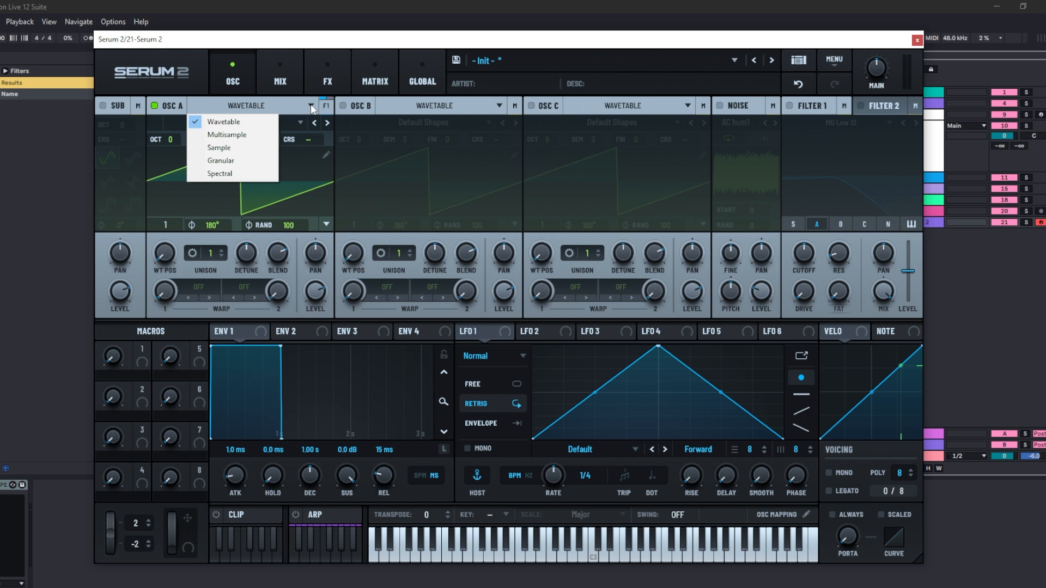
{"action": "left_click", "coordinate": [473, 42]}
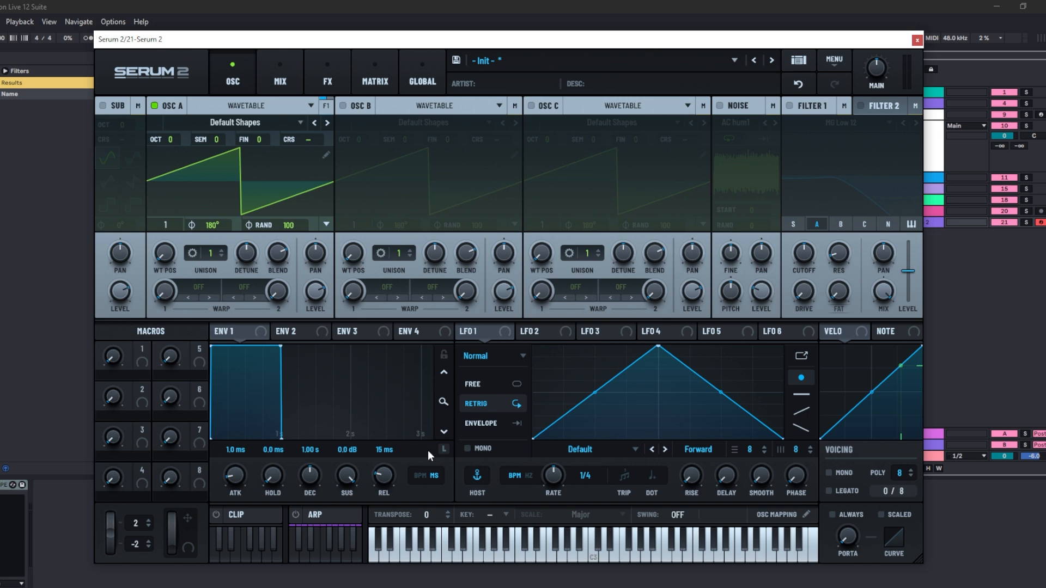
- Open LFO 1's mode list to review the available LFO modes, then close it
{"action": "left_click", "coordinate": [522, 359]}
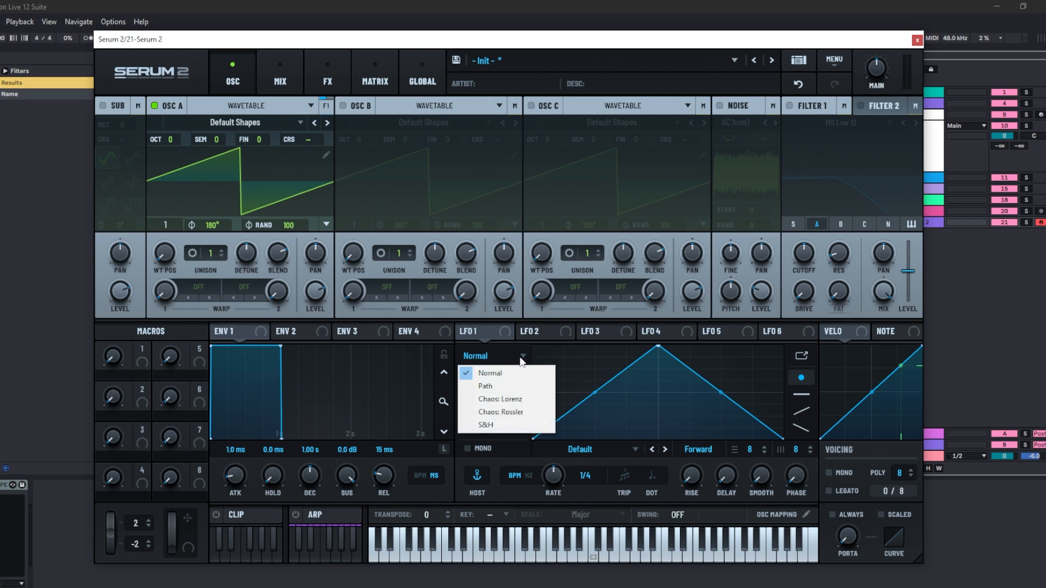
{"action": "left_click", "coordinate": [518, 399]}
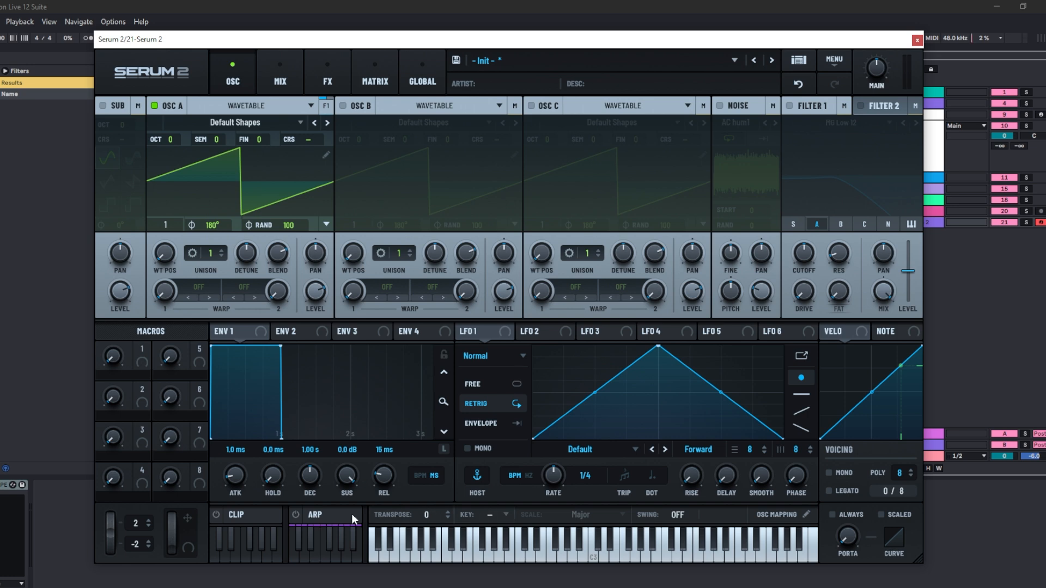
- Open the Clip sequencer panel and then the Arpeggiator panel to review their settings
{"action": "left_click", "coordinate": [260, 514]}
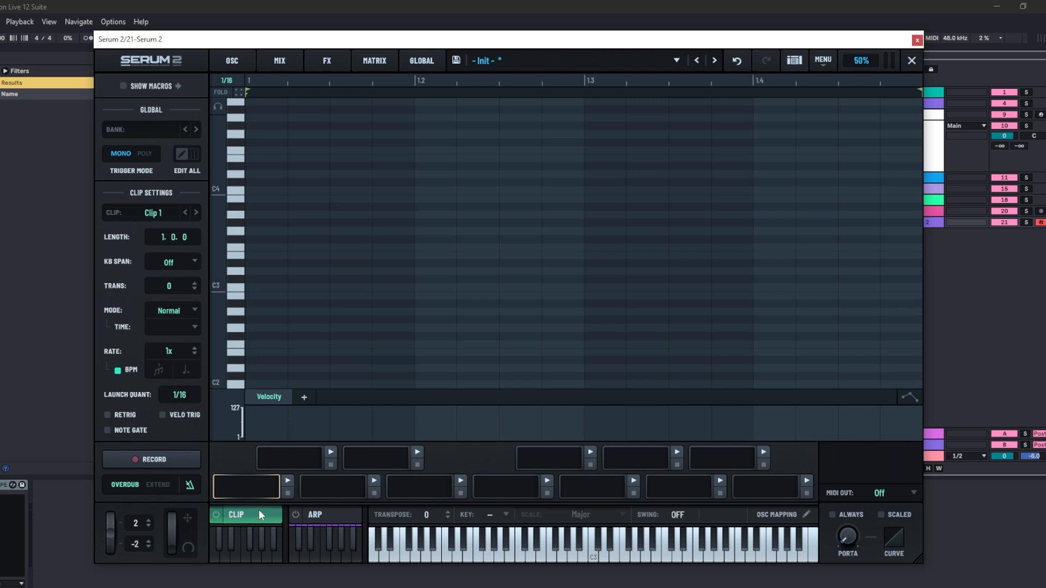
{"action": "left_click", "coordinate": [342, 516]}
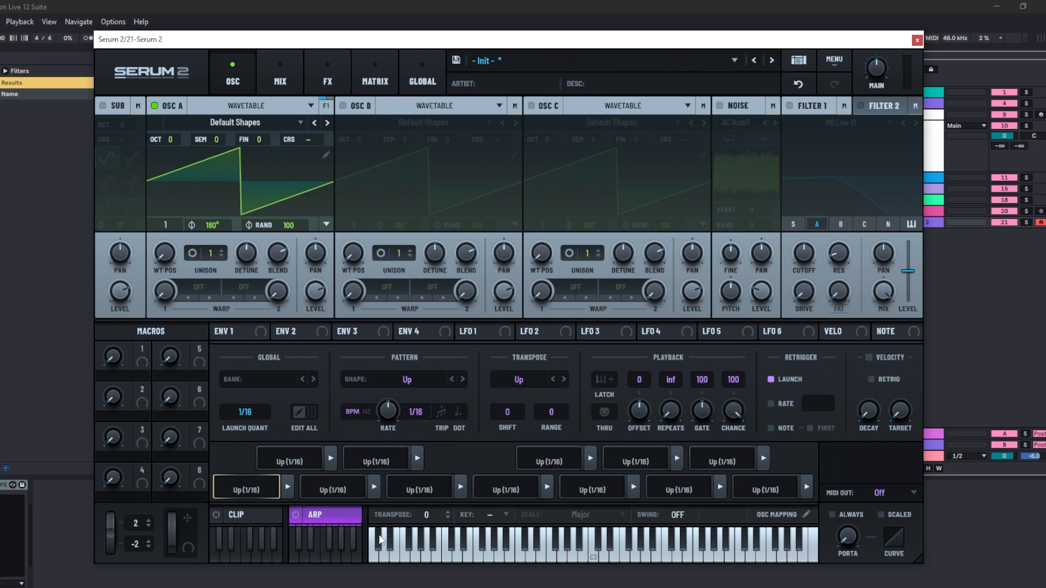
- Set the keyboard key to F# with the Bebop Major scale
{"action": "left_click", "coordinate": [506, 516]}
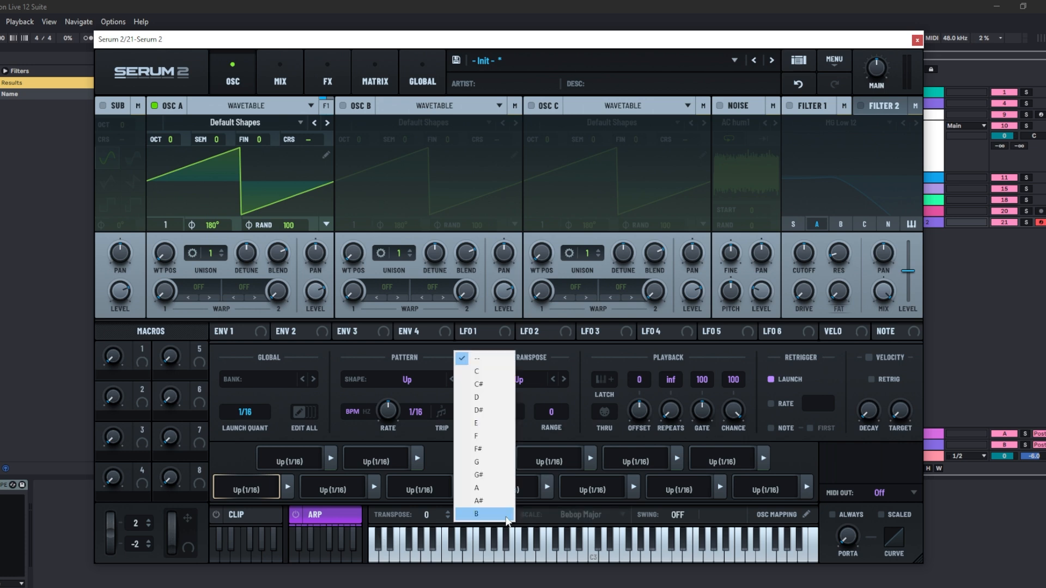
{"action": "left_click", "coordinate": [478, 448]}
{"action": "left_click", "coordinate": [620, 518]}
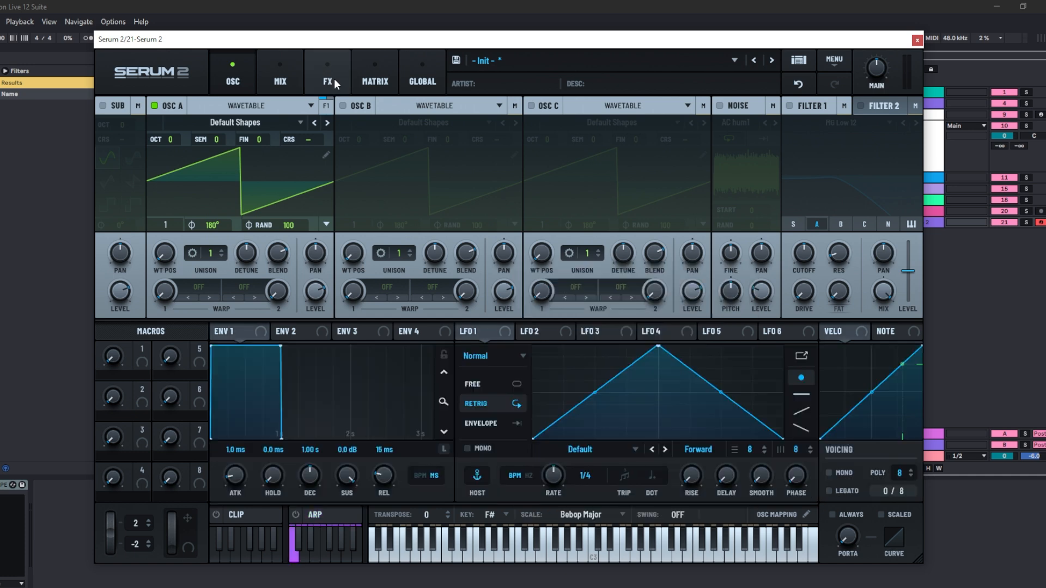
- Add a Chorus effect to the Main FX bus and duplicate it into a stack of four
{"action": "left_click", "coordinate": [335, 78]}
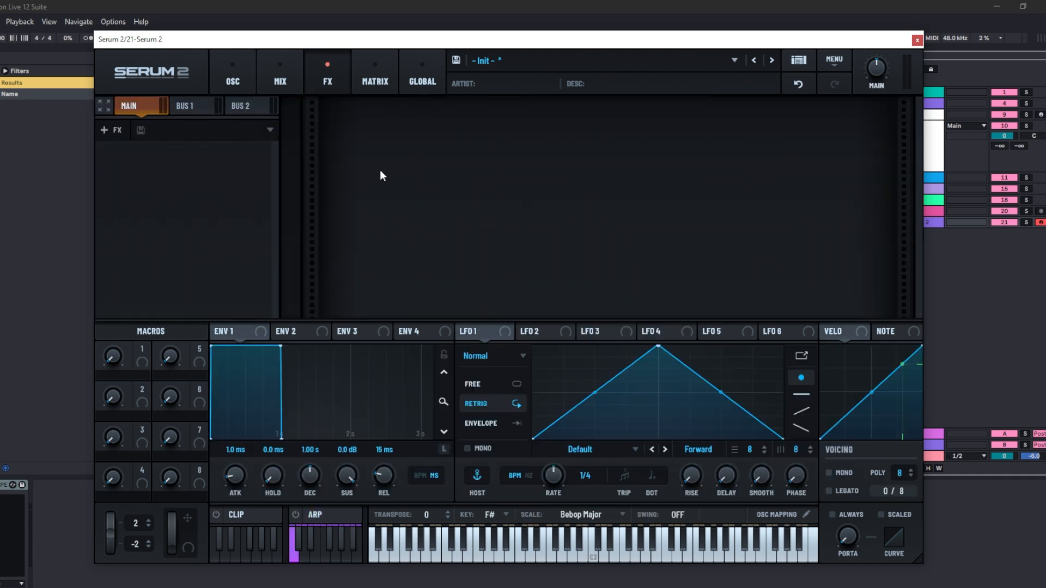
{"action": "left_click", "coordinate": [114, 131]}
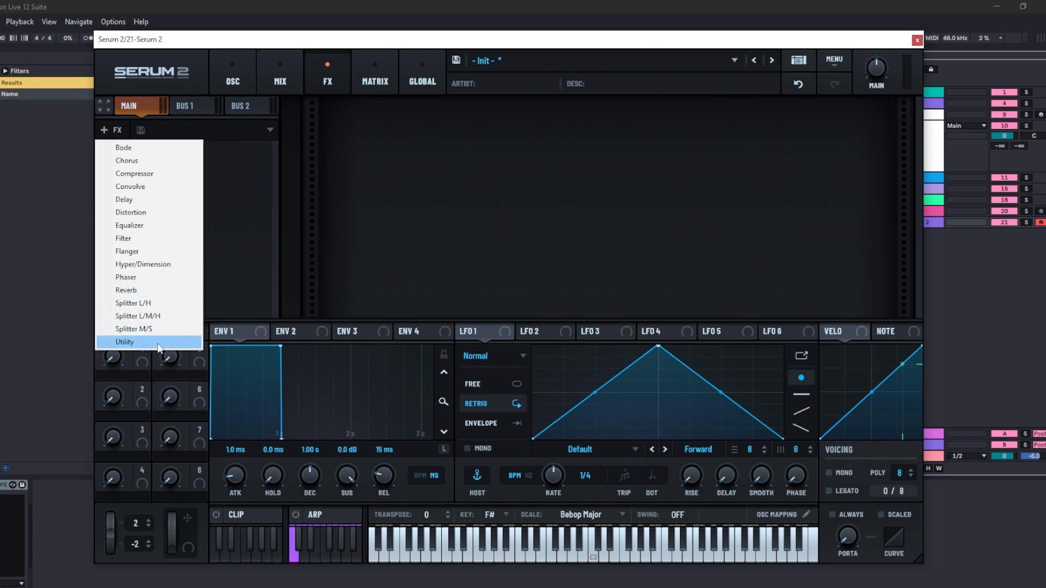
{"action": "left_click", "coordinate": [186, 159]}
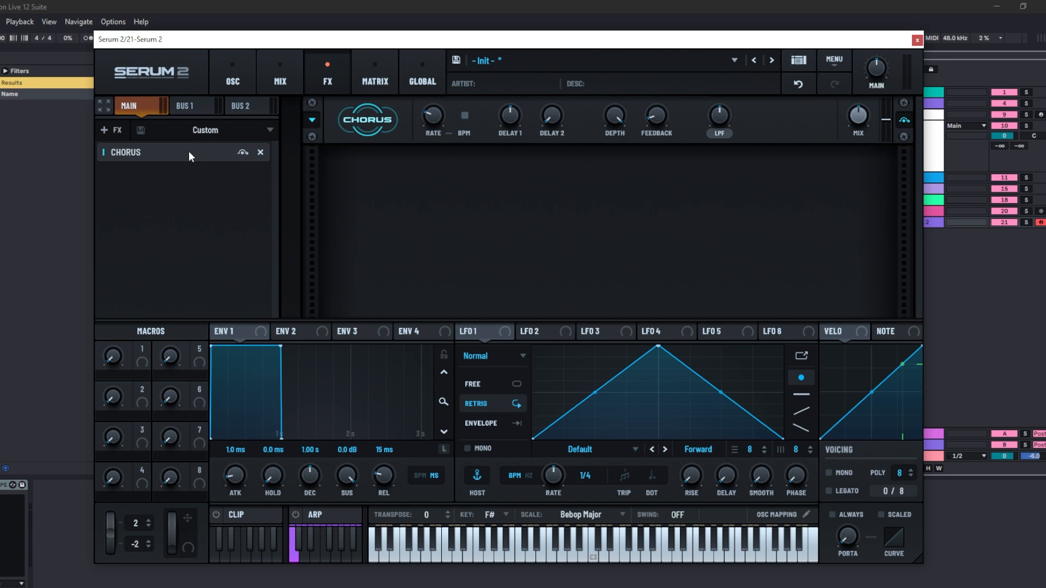
{"action": "left_click_drag", "start_coordinate": [188, 152], "coordinate": [194, 220], "text": "ctrl"}
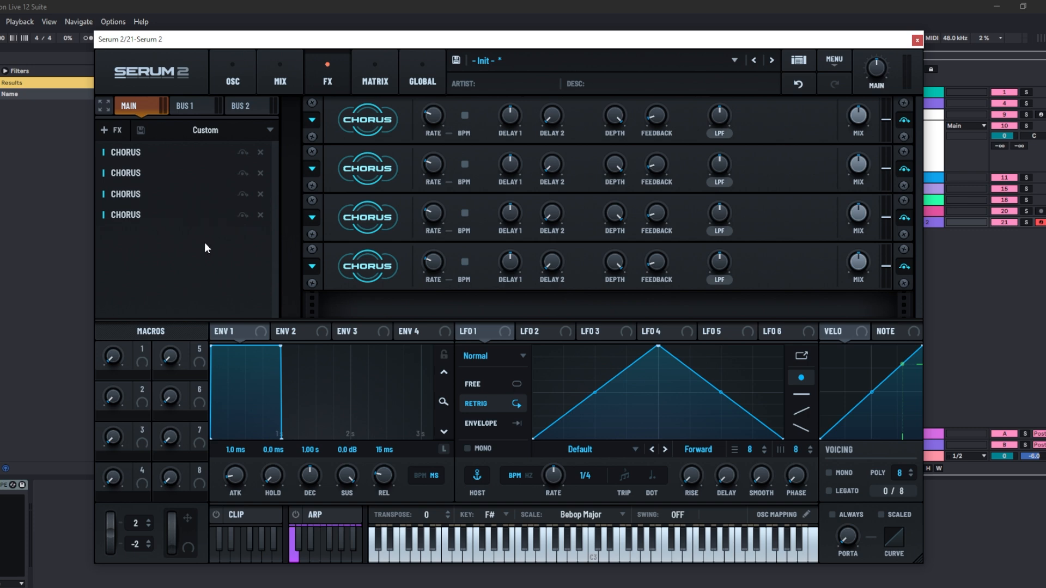
- Clear all effects from the Main FX bus
{"action": "left_click", "coordinate": [142, 133]}
{"action": "key", "text": "Escape"}
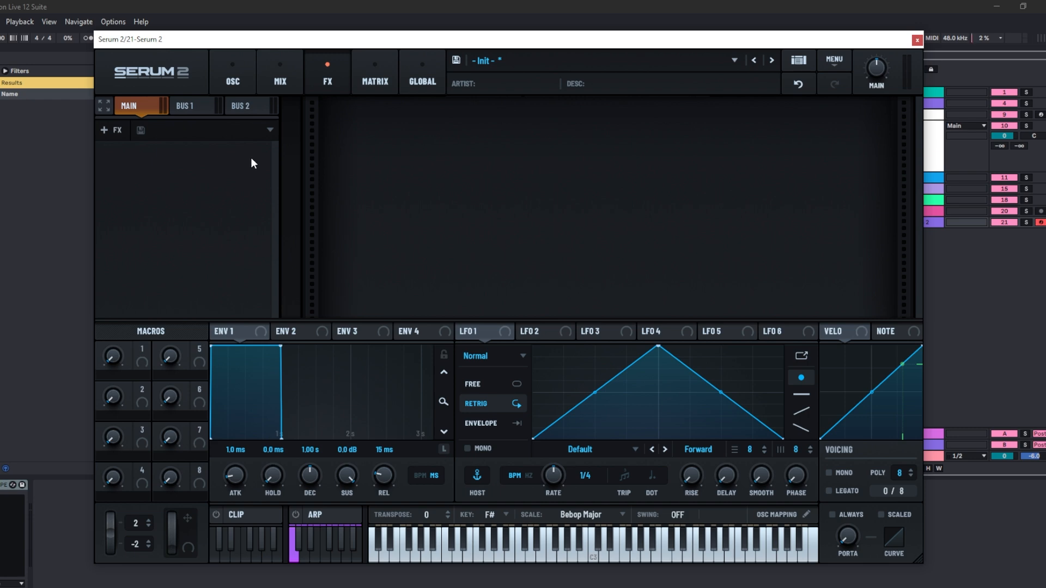
- Add a Compressor effect to the Bus 1 FX chain
{"action": "left_click", "coordinate": [200, 108]}
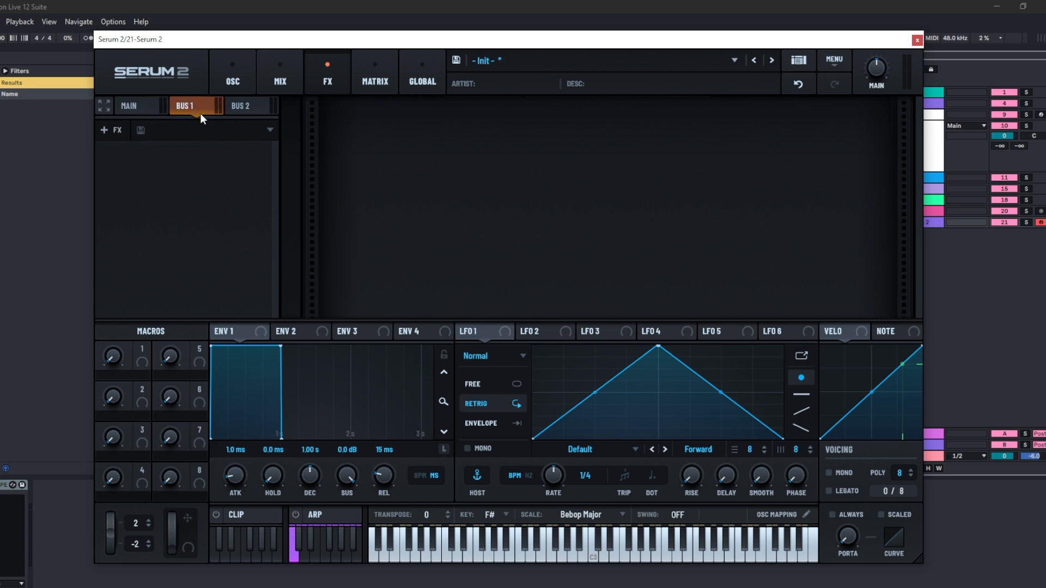
{"action": "left_click", "coordinate": [119, 131]}
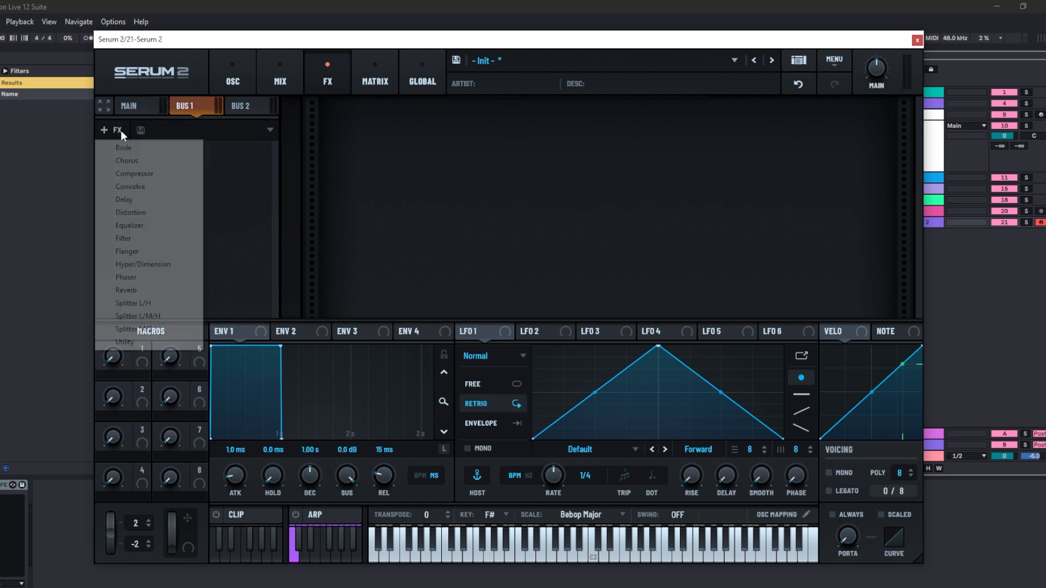
{"action": "left_click", "coordinate": [147, 172]}
- Open Oscillator A's output routing settings in the oscillator view and close them
{"action": "left_click", "coordinate": [233, 81]}
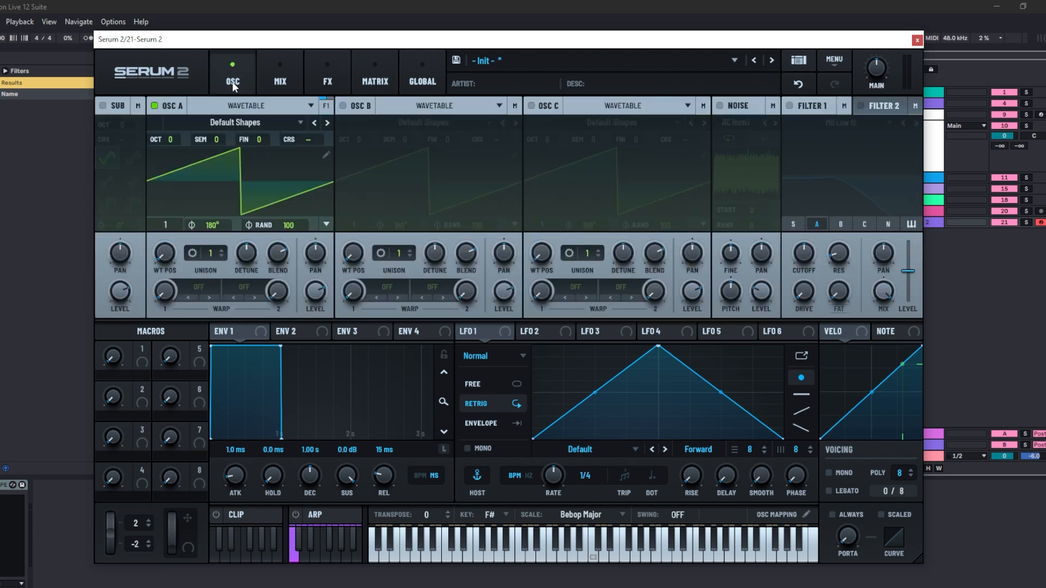
{"action": "left_click", "coordinate": [325, 106]}
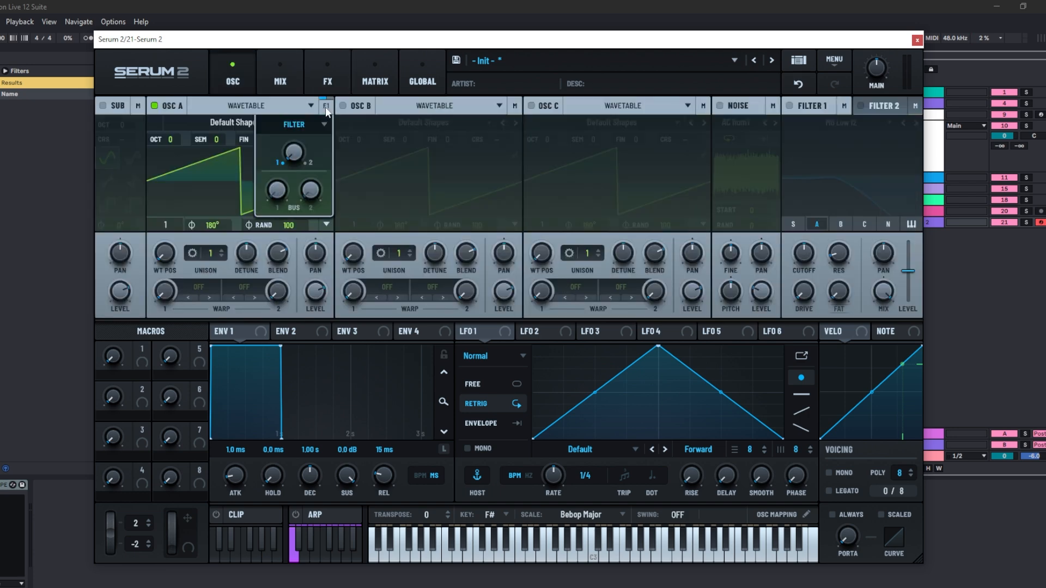
{"action": "left_click", "coordinate": [364, 230]}
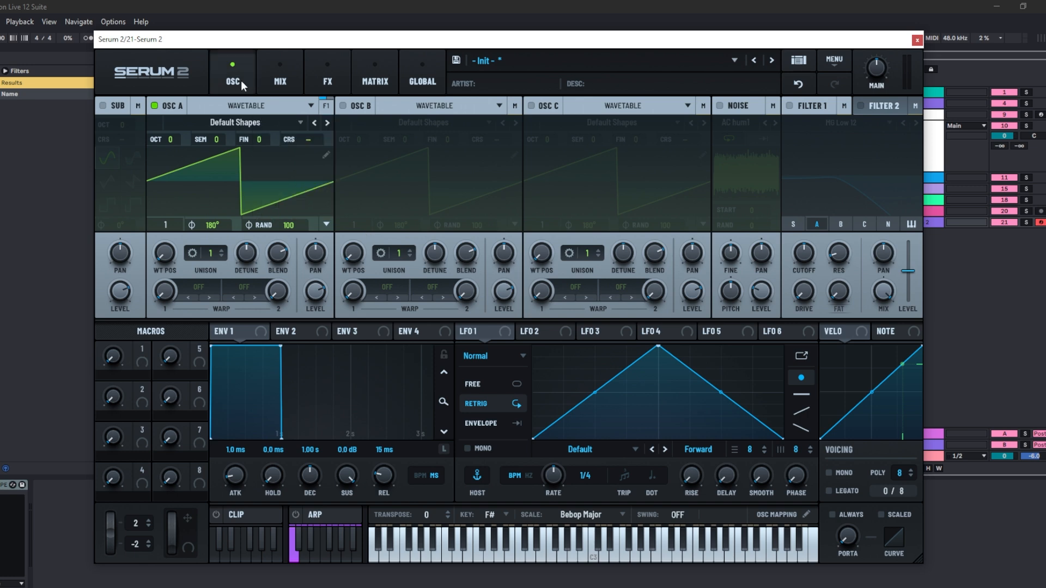
- Enable Oscillator B in the mixer and route its output to Filter
{"action": "left_click", "coordinate": [280, 79]}
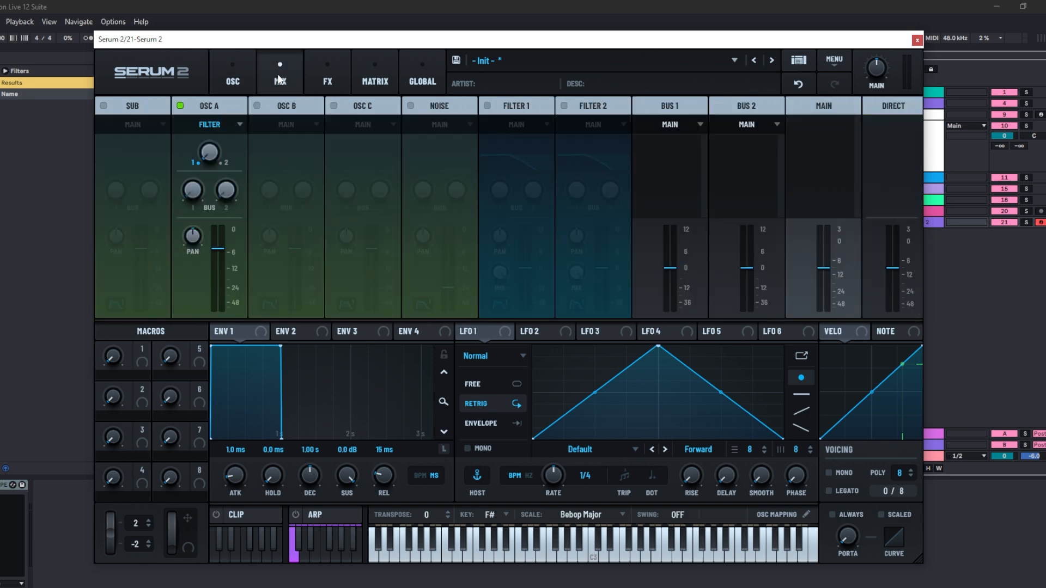
{"action": "left_click", "coordinate": [267, 101]}
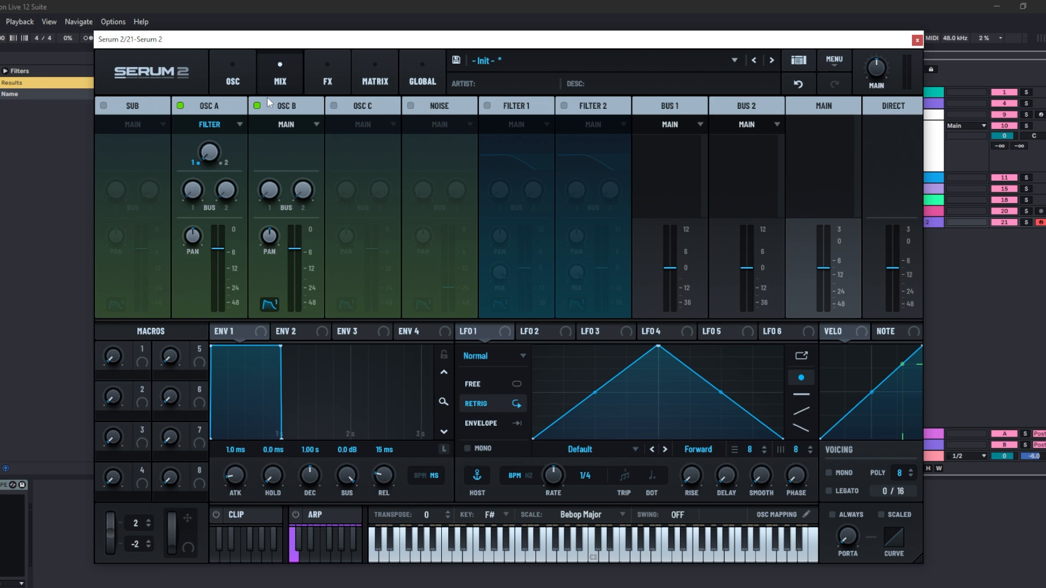
{"action": "left_click", "coordinate": [314, 125]}
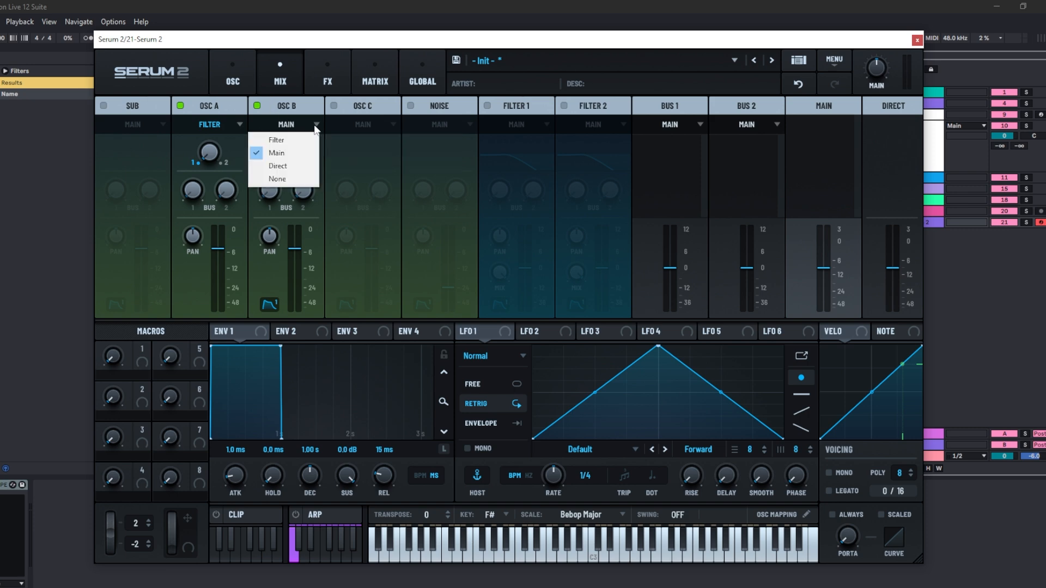
{"action": "left_click", "coordinate": [303, 142]}
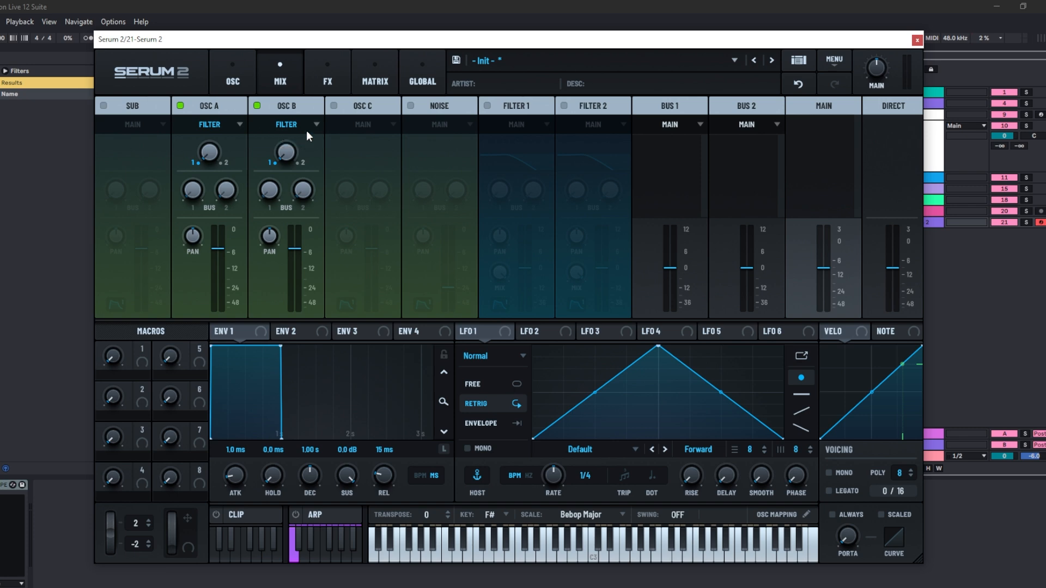
- Enable Filter 1 in the mixer and route its output to Direct
{"action": "left_click", "coordinate": [487, 106]}
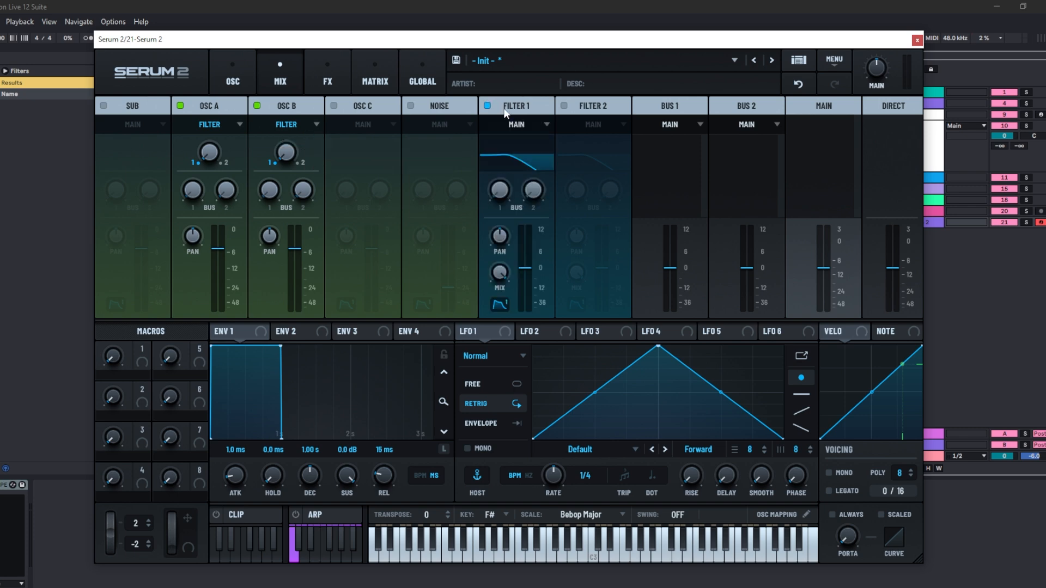
{"action": "left_click", "coordinate": [534, 123]}
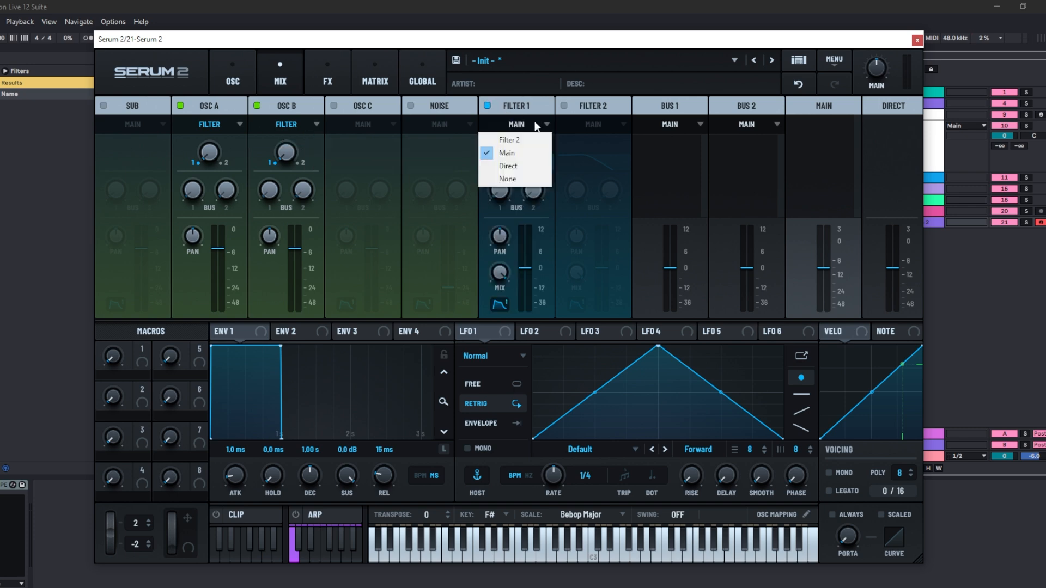
{"action": "left_click", "coordinate": [534, 165]}
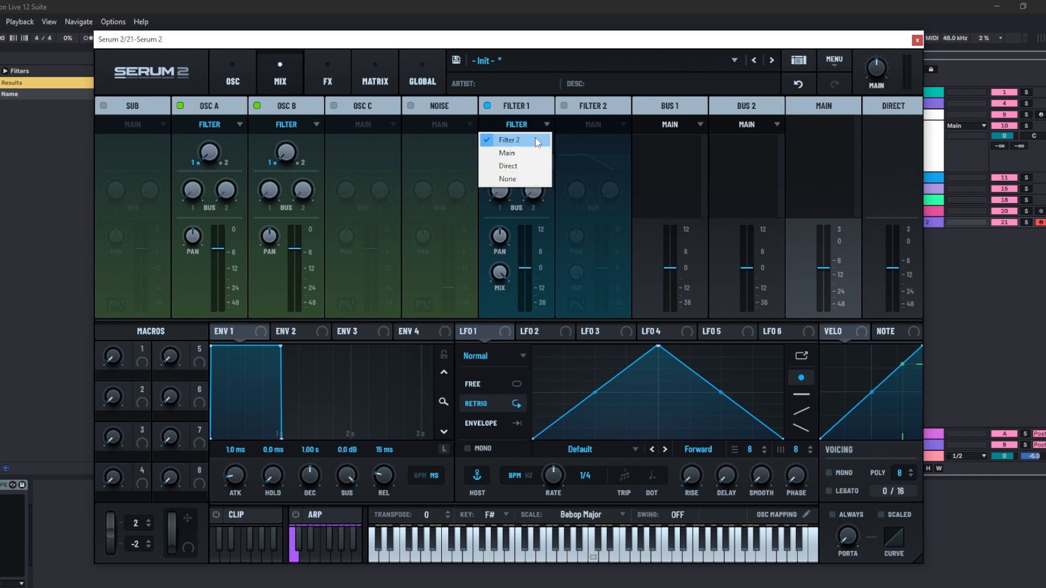
{"action": "left_click", "coordinate": [536, 141]}
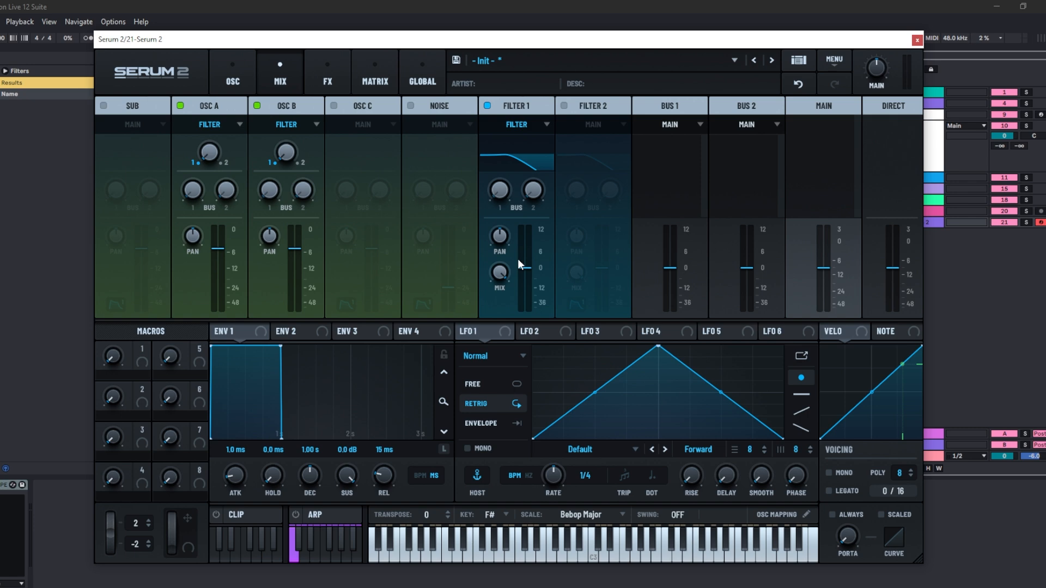
- Open the preset browser and browse the factory Bass subfolders and category filters
{"action": "left_click", "coordinate": [798, 61]}
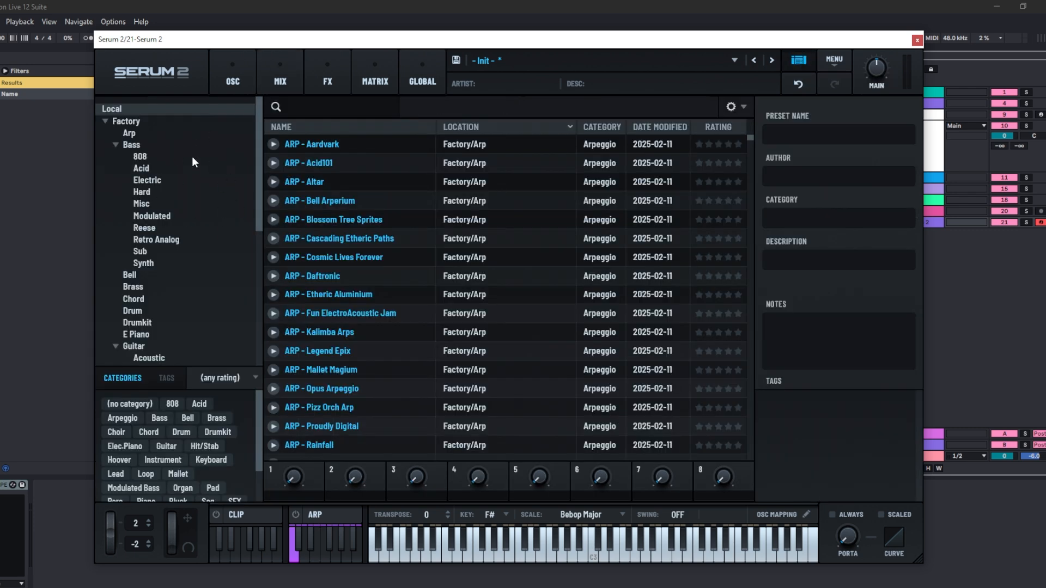
{"action": "left_click", "coordinate": [143, 168]}
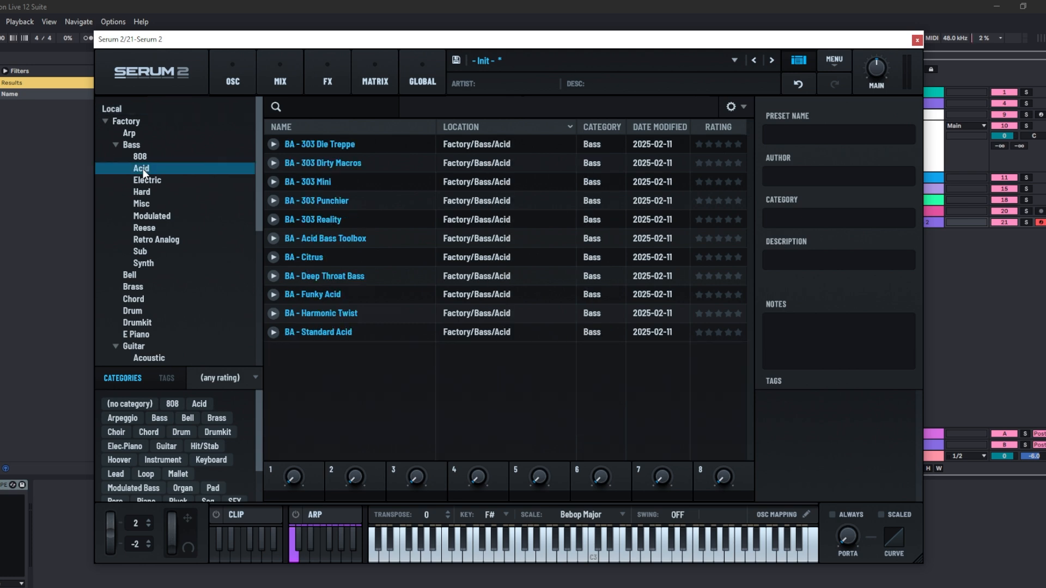
{"action": "left_click", "coordinate": [186, 418]}
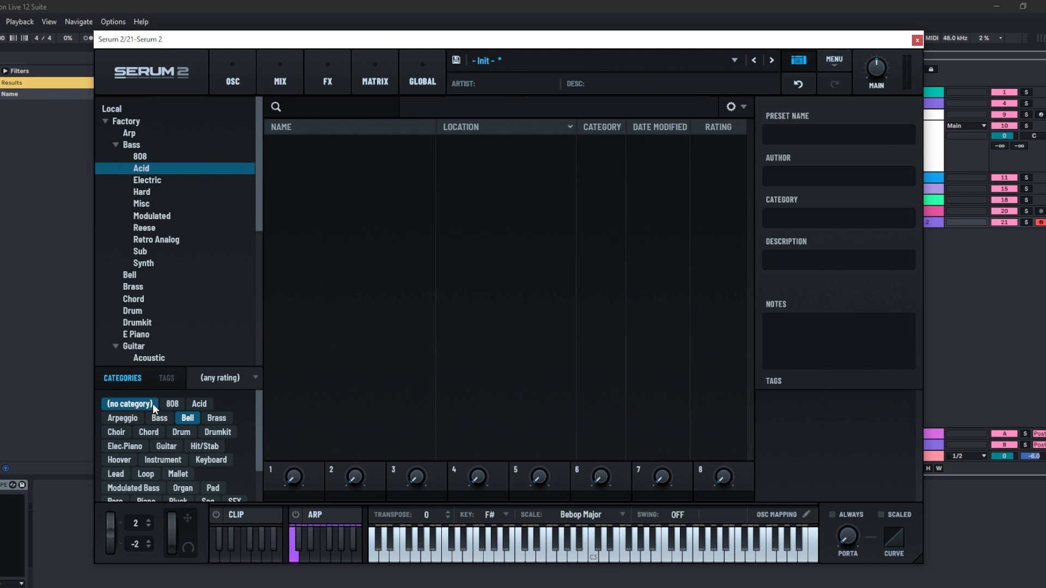
{"action": "left_click", "coordinate": [187, 418]}
- Select the Reese bass folder and preview the BA - Reese Square preset
{"action": "left_click", "coordinate": [143, 228]}
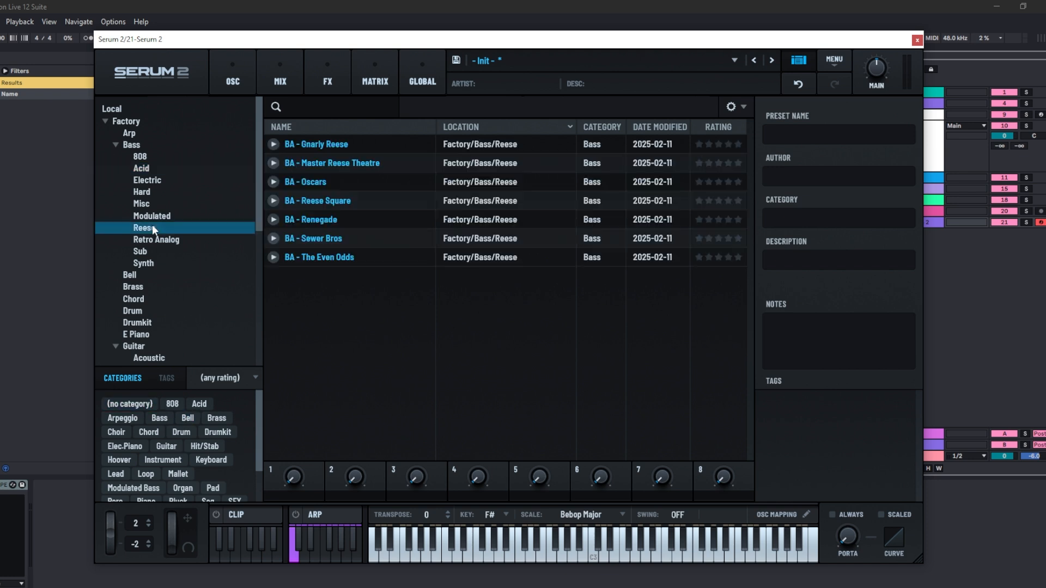
{"action": "left_click", "coordinate": [275, 200]}
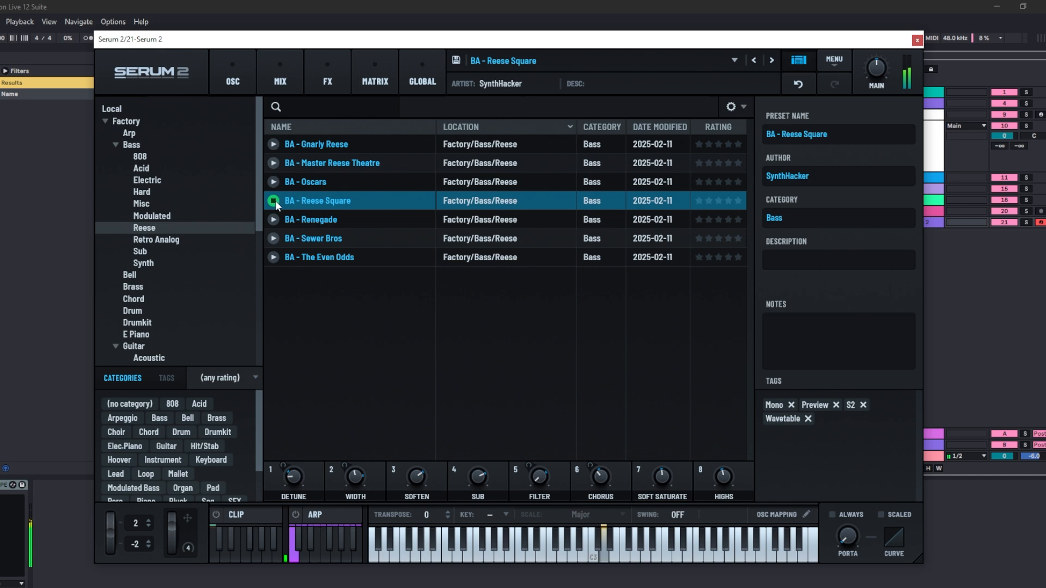
{"action": "left_click", "coordinate": [274, 201]}
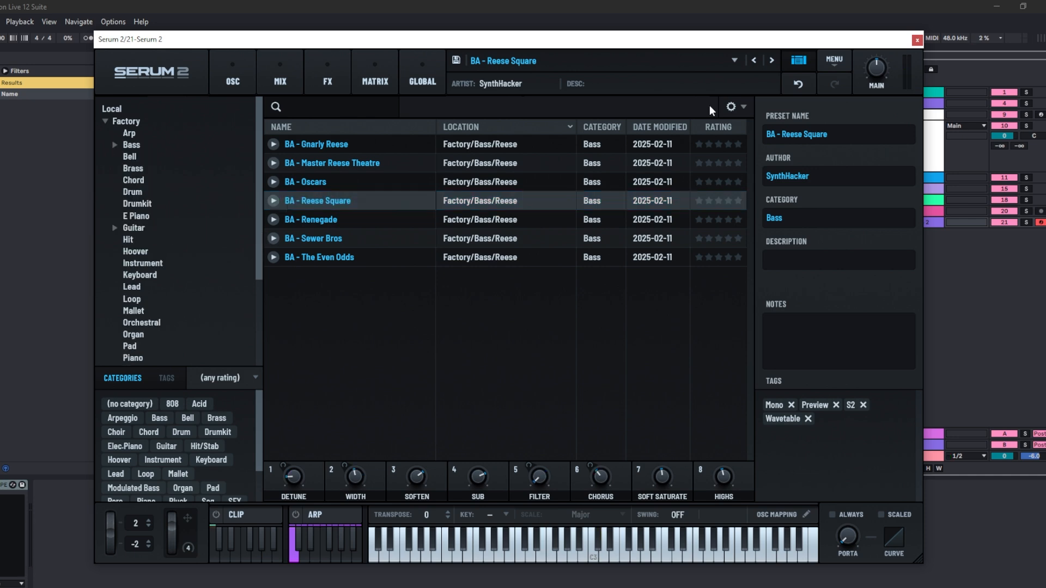
- Load a random preset using the browser's options menu
{"action": "left_click", "coordinate": [743, 108]}
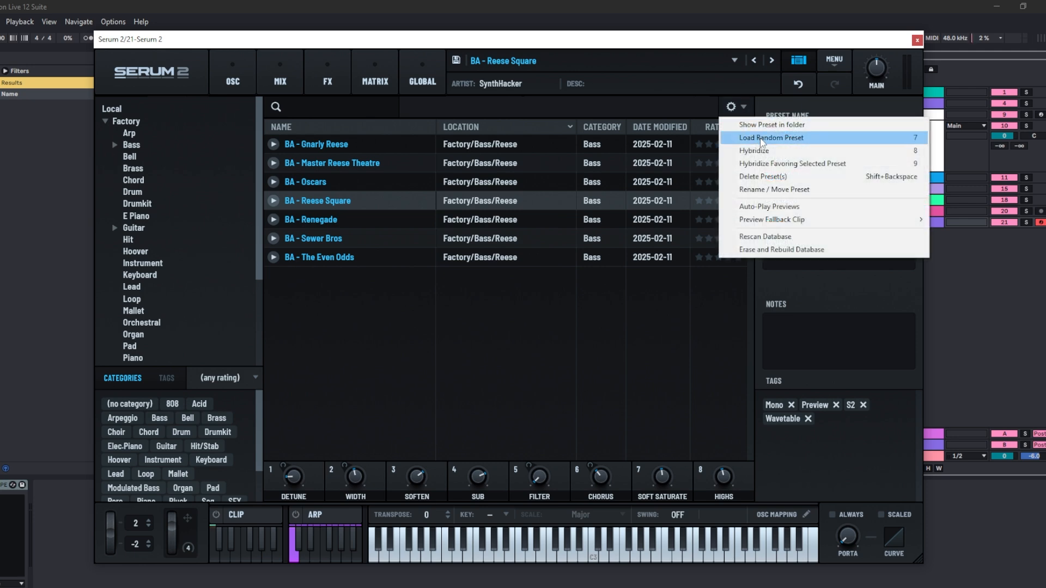
{"action": "left_click", "coordinate": [759, 137]}
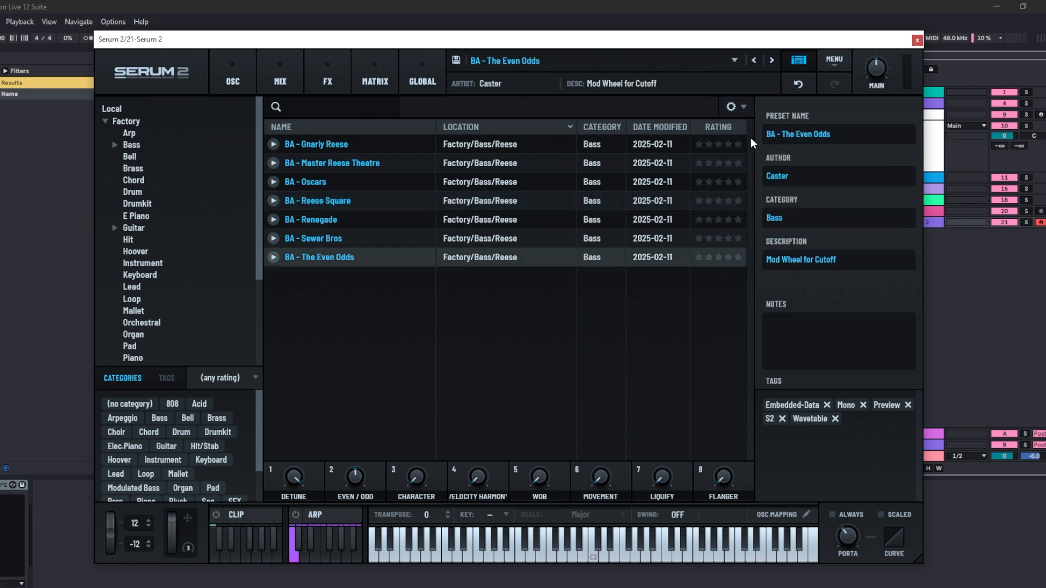
- Return to the oscillator page and switch Oscillator A to Multisample mode
{"action": "left_click", "coordinate": [234, 79]}
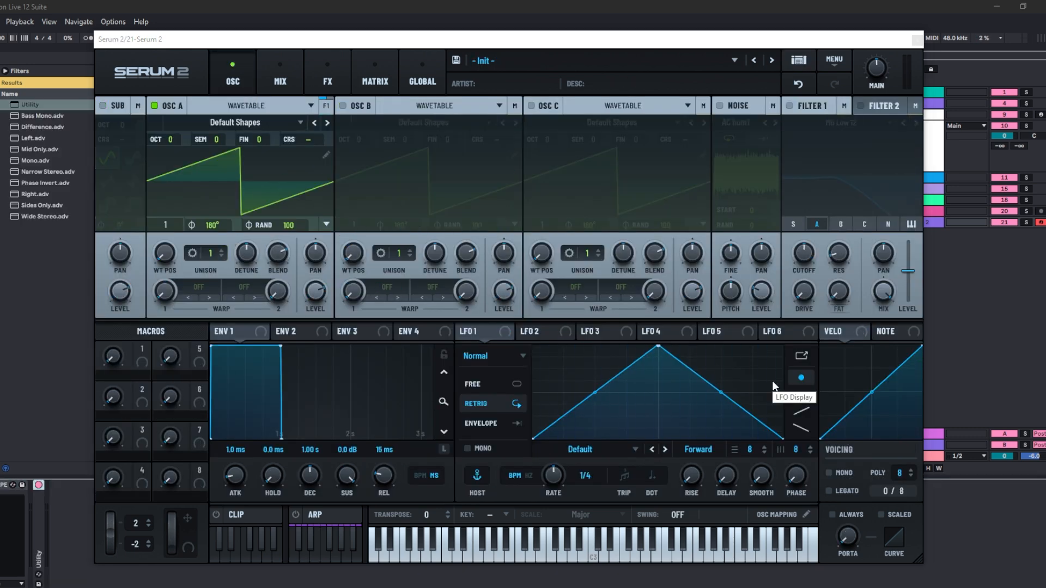
{"action": "left_click", "coordinate": [310, 106]}
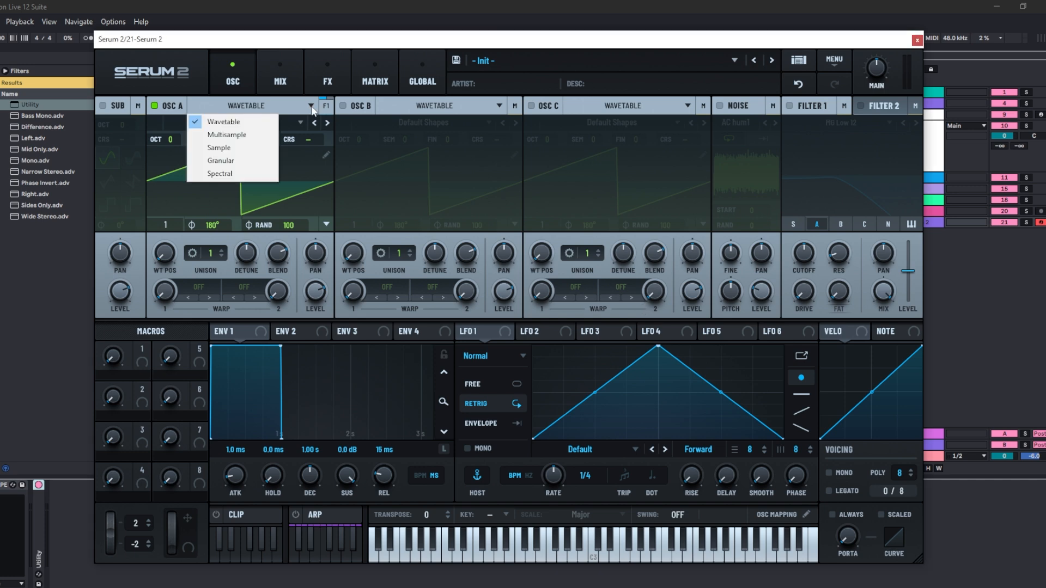
{"action": "left_click", "coordinate": [252, 134]}
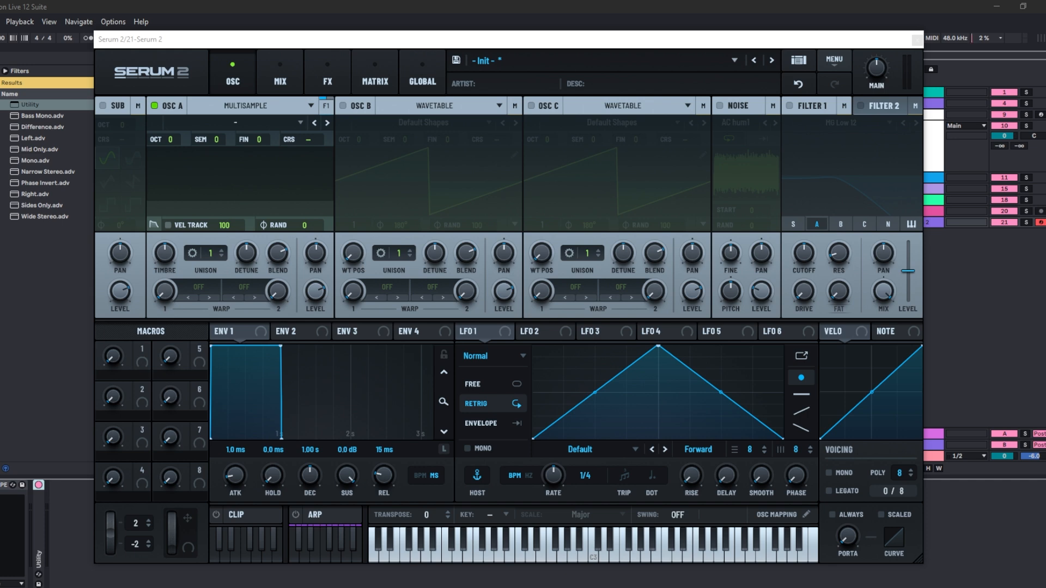
- Load the Northern_Trumpets_WindContr_1.1.sfz file into Oscillator A as an SFZ multisample
{"action": "left_click", "coordinate": [294, 121]}
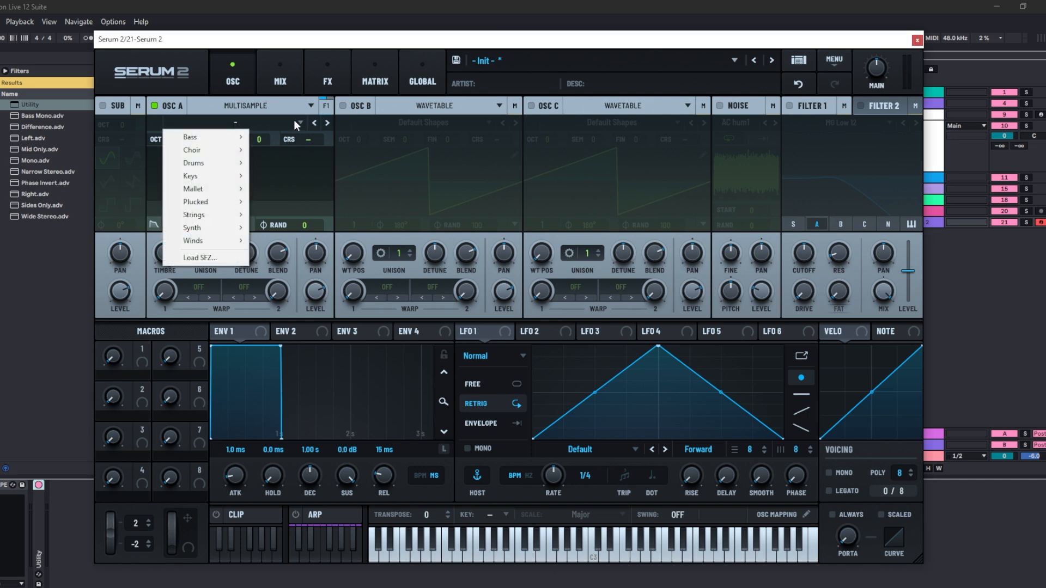
{"action": "left_click", "coordinate": [212, 261]}
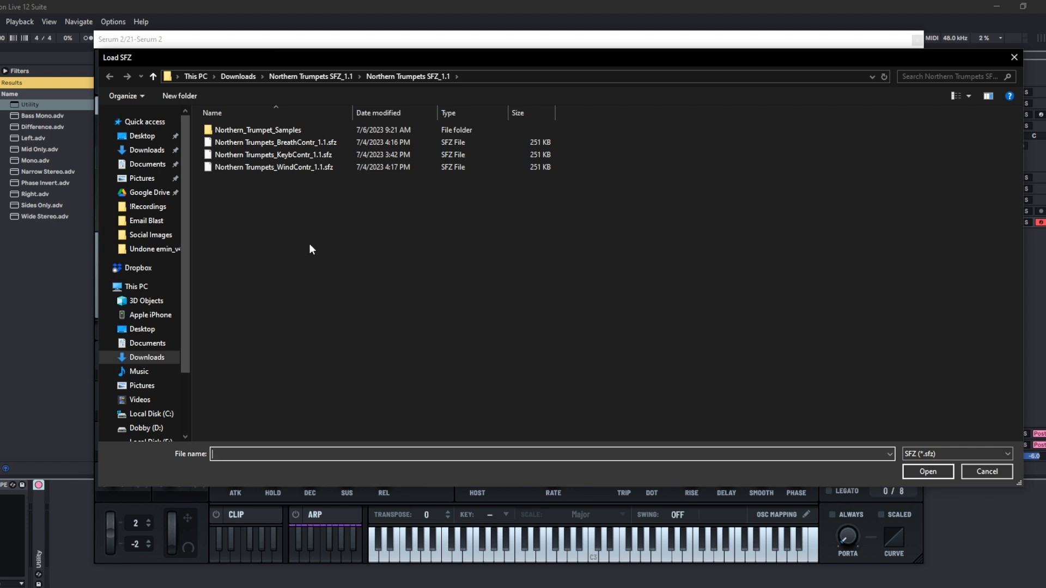
{"action": "double_click", "coordinate": [274, 167]}
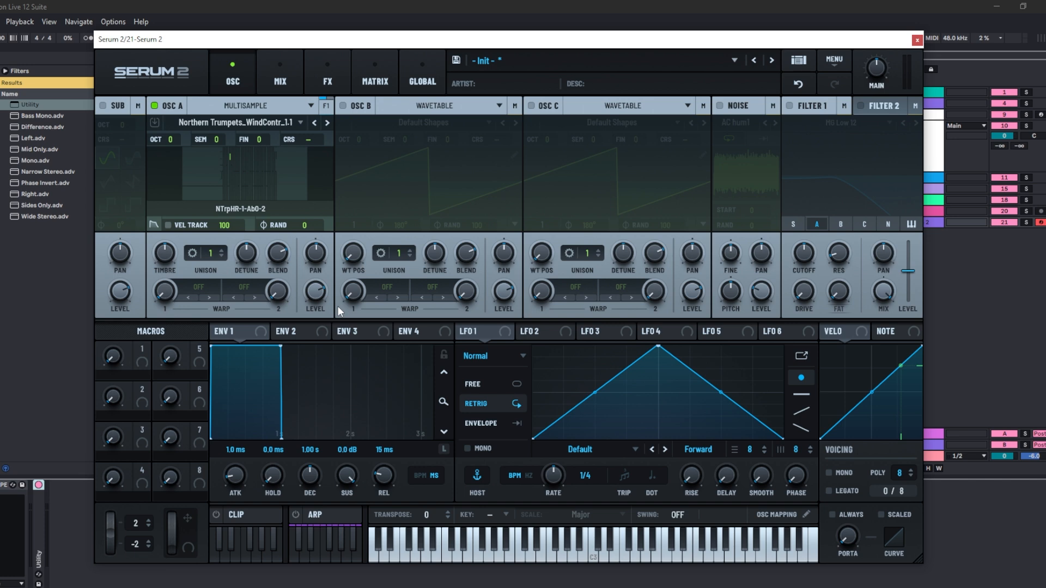
- Load the Choir Ah Low factory multisample into Oscillator A
{"action": "left_click", "coordinate": [299, 124]}
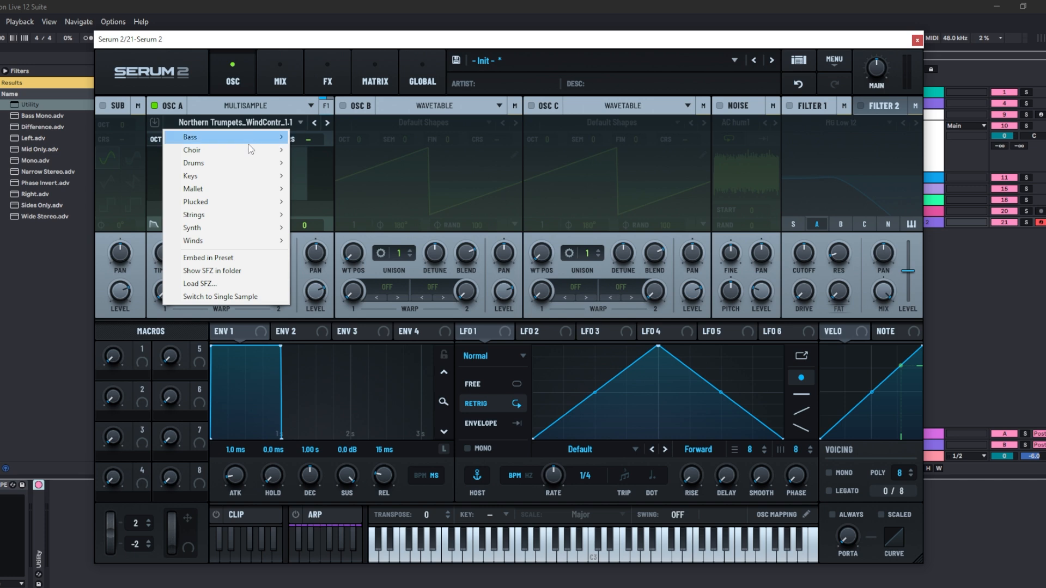
{"action": "mouse_move", "coordinate": [253, 149]}
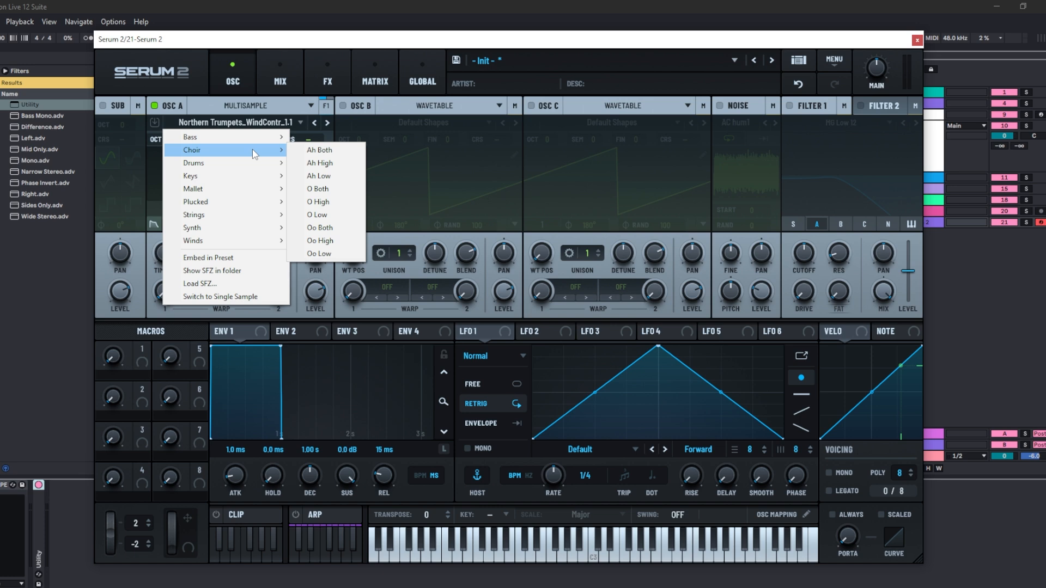
{"action": "left_click", "coordinate": [318, 176]}
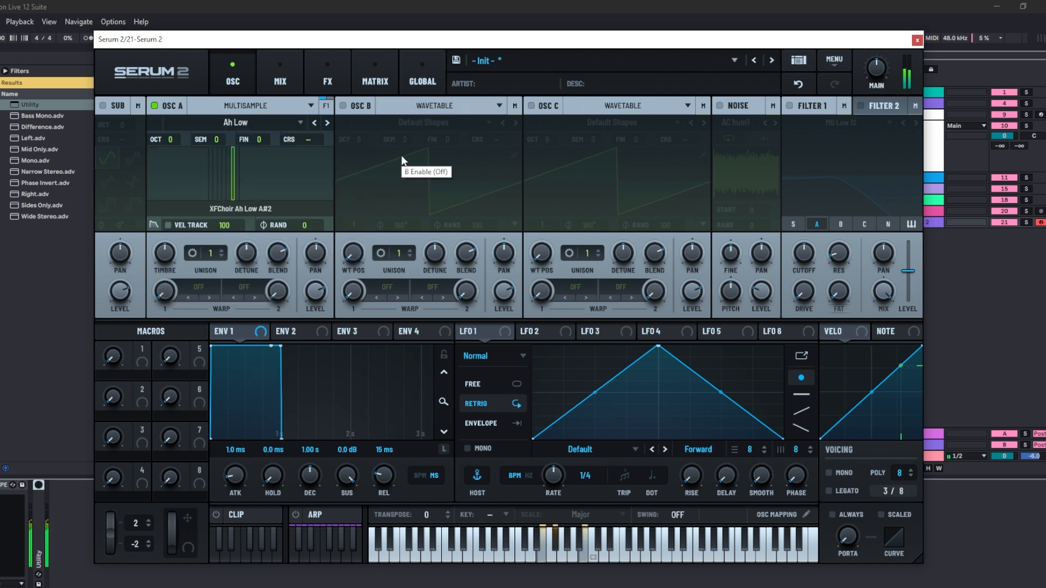
- Step to the next choir multisample, then load the Strings Full Strings LE multisample into Oscillator A
{"action": "left_click", "coordinate": [327, 123]}
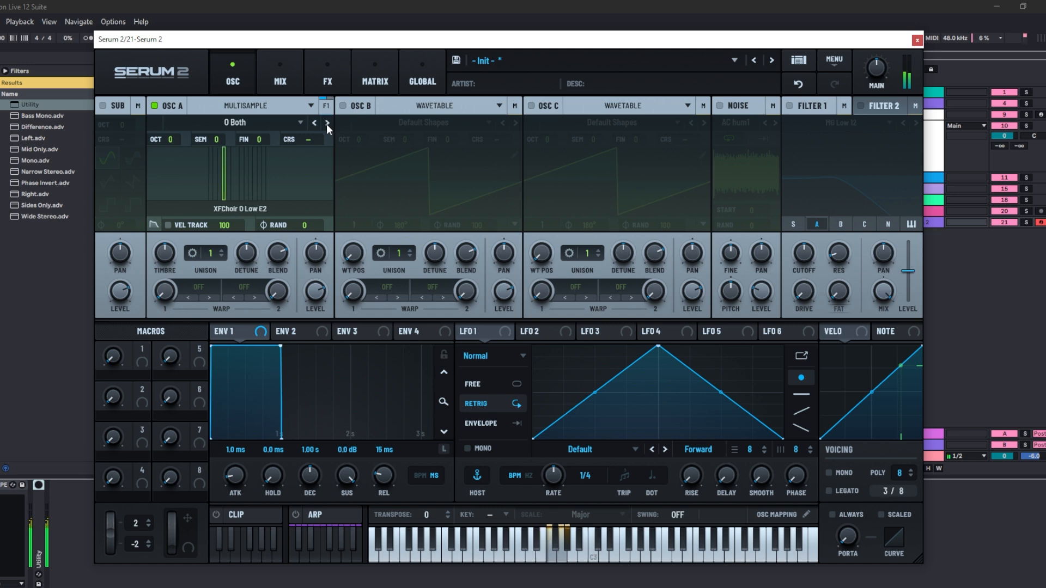
{"action": "left_click", "coordinate": [292, 124]}
{"action": "mouse_move", "coordinate": [275, 215]}
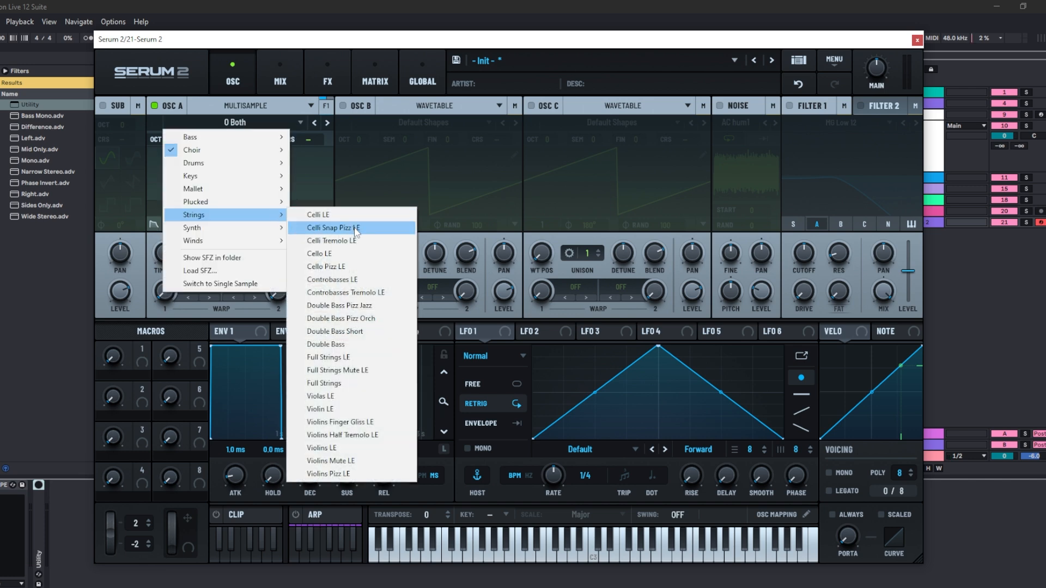
{"action": "left_click", "coordinate": [369, 359]}
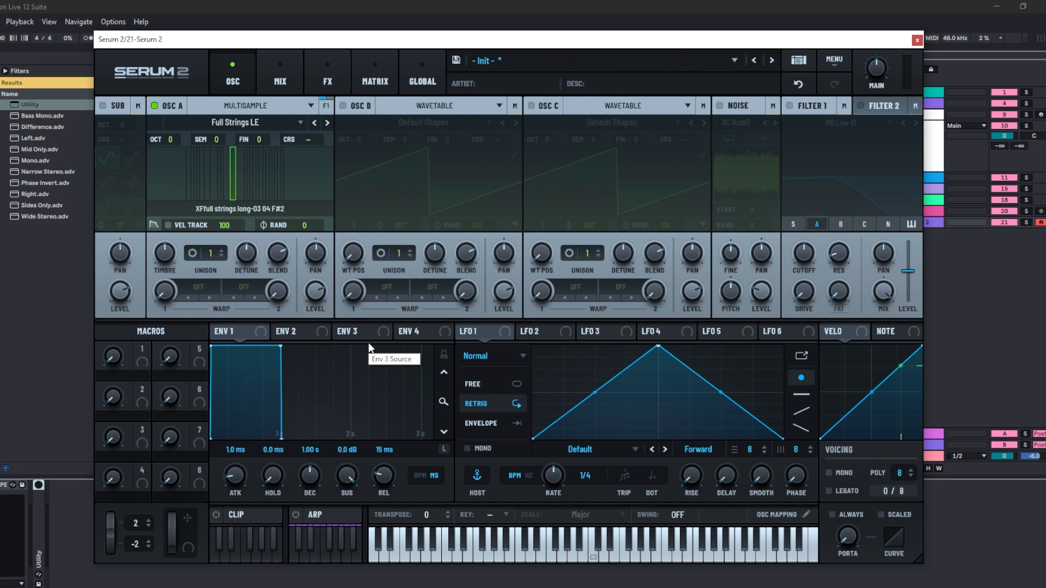
- Switch Oscillator A to Sample mode and drop the Cymatics - Choral Synth One Shot - C sample onto it
{"action": "left_click", "coordinate": [310, 106]}
{"action": "left_click", "coordinate": [247, 147]}
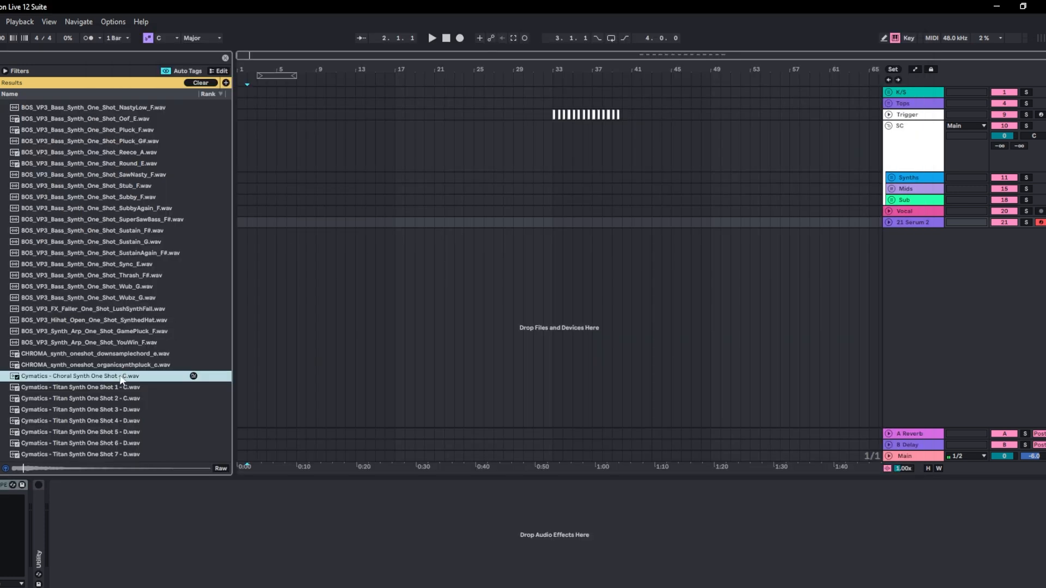
{"action": "key", "text": "ctrl+alt+p"}
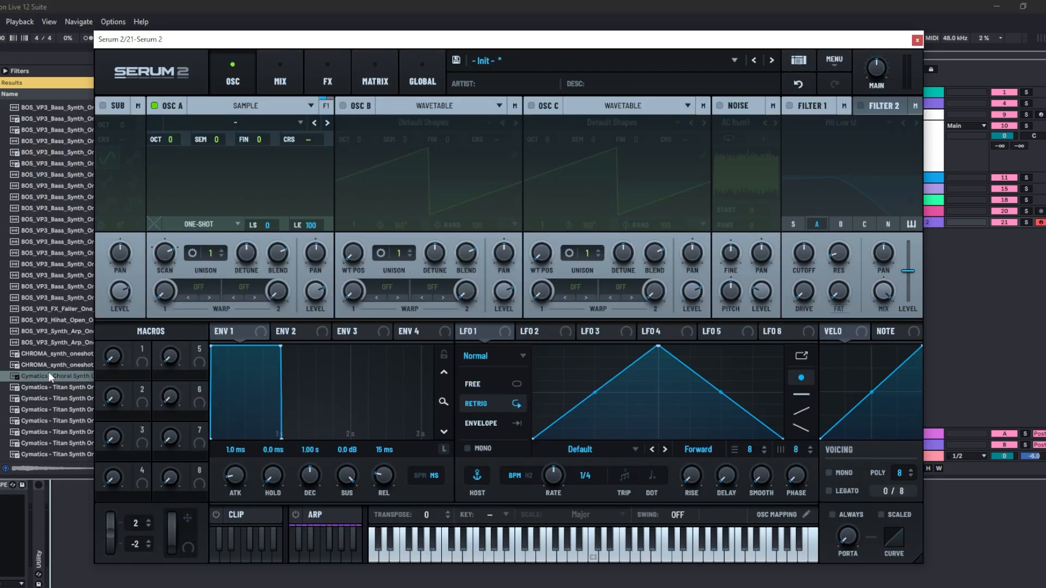
{"action": "left_click_drag", "start_coordinate": [49, 374], "coordinate": [235, 180]}
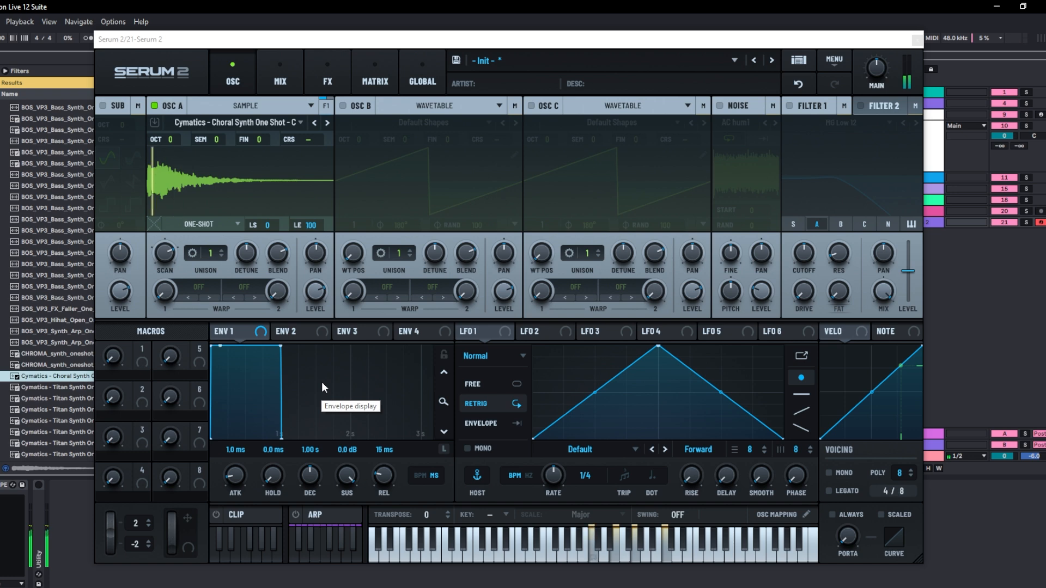
- Set the sample's loop start to 42 and loop end to 53, and change the loop mode to Fwd/Rev Loop
{"action": "left_click", "coordinate": [238, 225]}
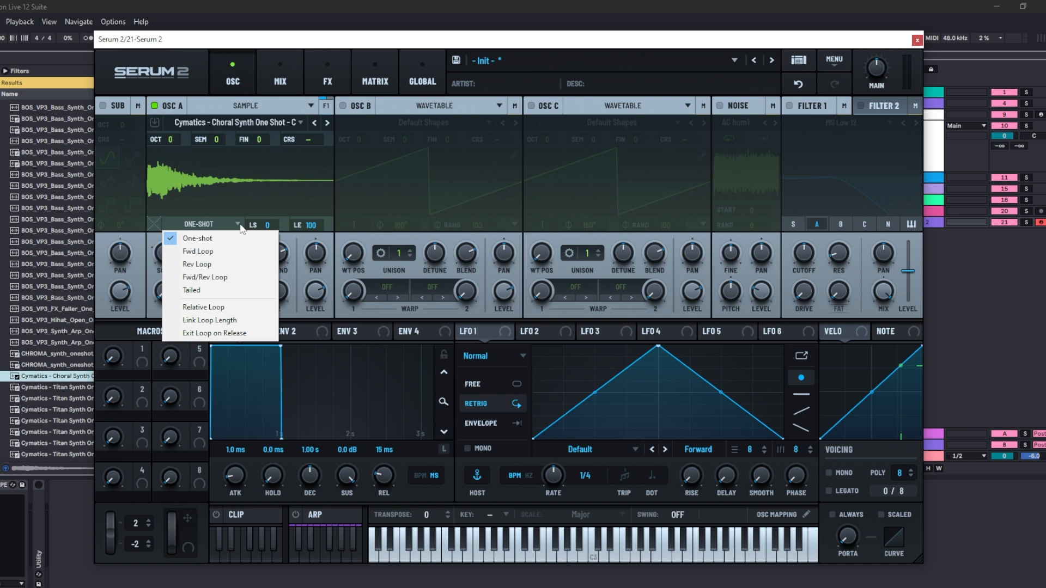
{"action": "left_click_drag", "start_coordinate": [266, 225], "coordinate": [255, 204]}
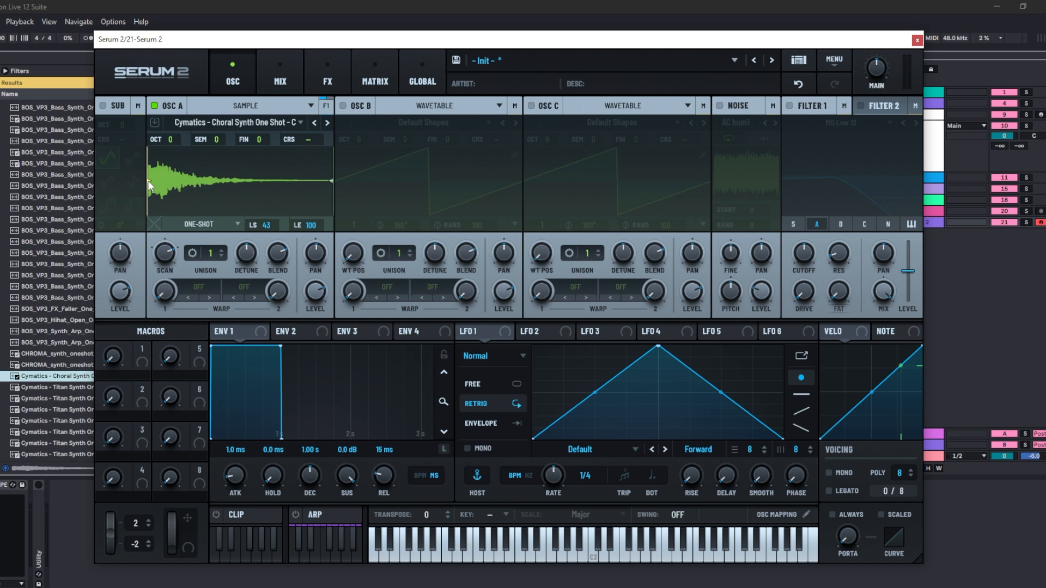
{"action": "mouse_move", "coordinate": [152, 187]}
{"action": "left_mouse_down"}
{"action": "mouse_move", "coordinate": [284, 176]}
{"action": "mouse_move", "coordinate": [224, 171]}
{"action": "left_mouse_up"}
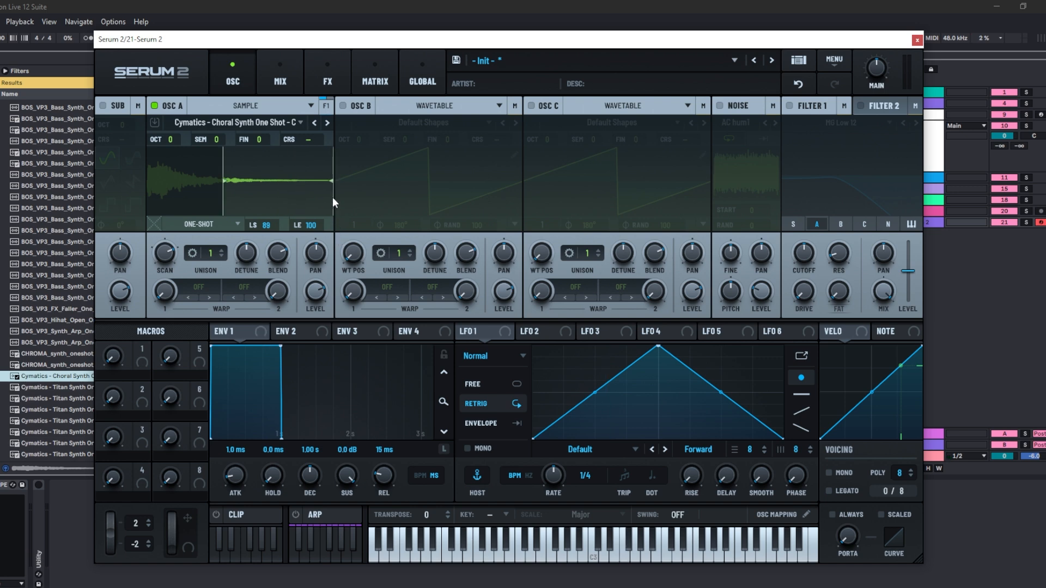
{"action": "left_click_drag", "start_coordinate": [331, 184], "coordinate": [274, 185]}
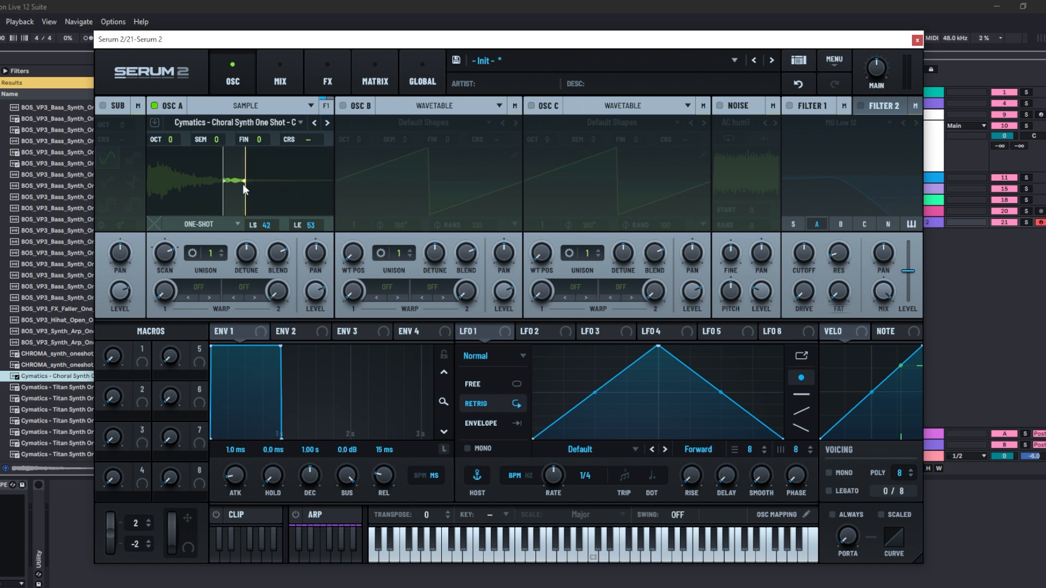
{"action": "left_click", "coordinate": [225, 221]}
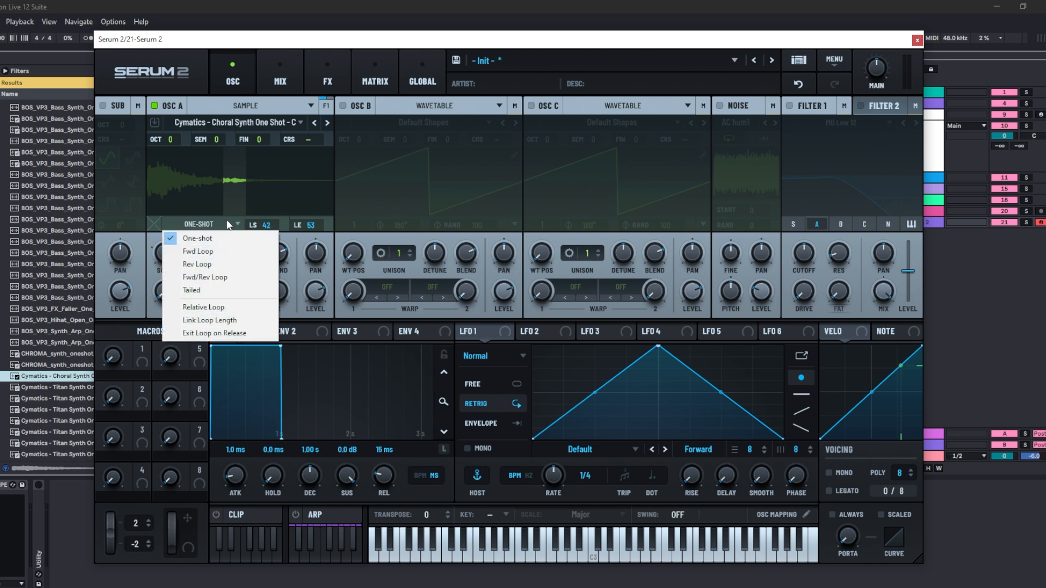
{"action": "left_click", "coordinate": [222, 277]}
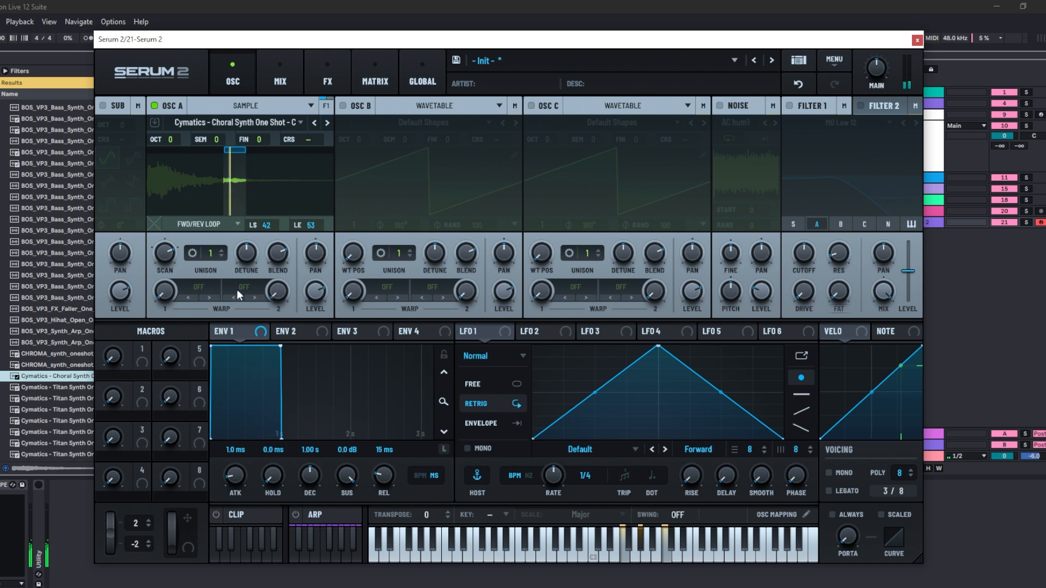
- Raise Oscillator A's unison to 5 voices
{"action": "mouse_move", "coordinate": [319, 279]}
{"action": "left_click_drag", "start_coordinate": [212, 253], "coordinate": [218, 221]}
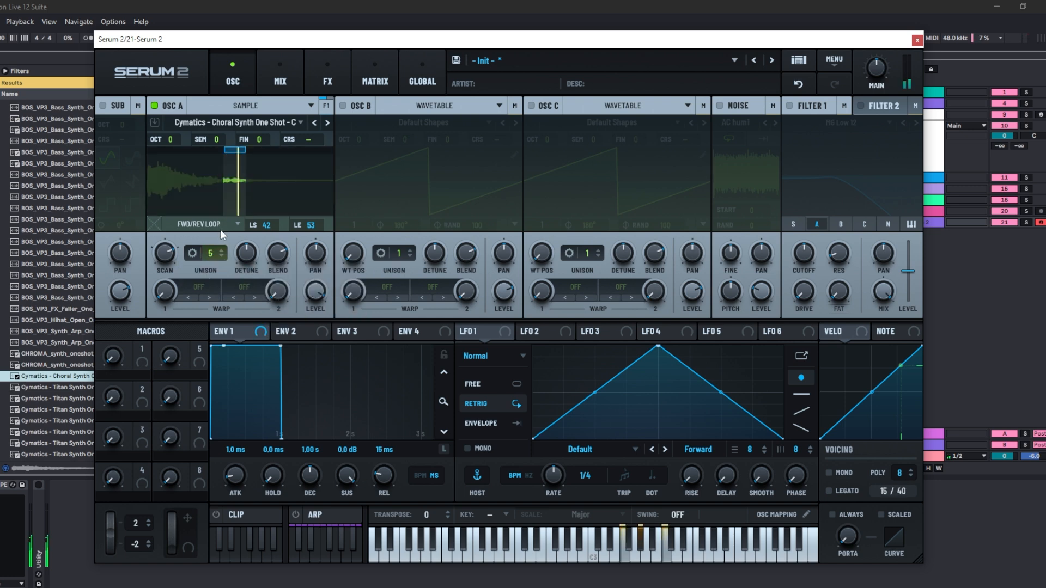
{"action": "mouse_move", "coordinate": [243, 254]}
- Open the FX page and add a Reverb effect to the Main bus
{"action": "left_click", "coordinate": [327, 80]}
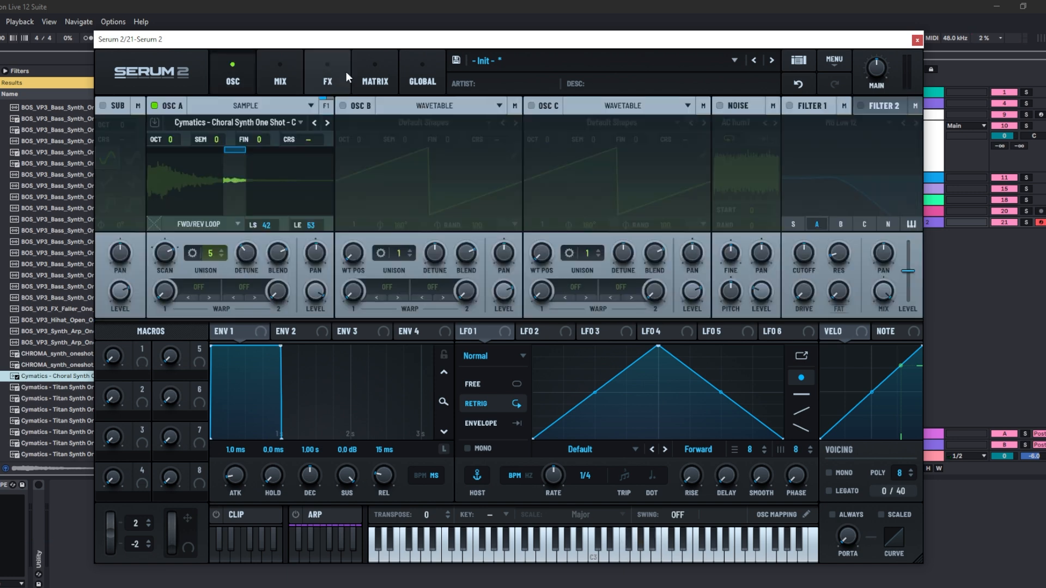
{"action": "left_click", "coordinate": [335, 70]}
{"action": "left_click", "coordinate": [126, 126]}
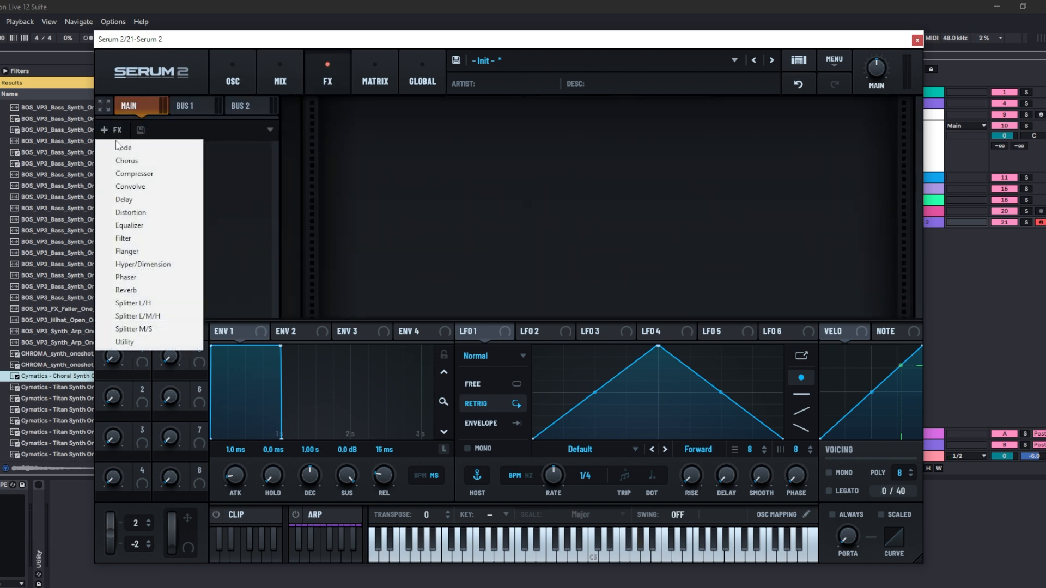
{"action": "left_click", "coordinate": [187, 285]}
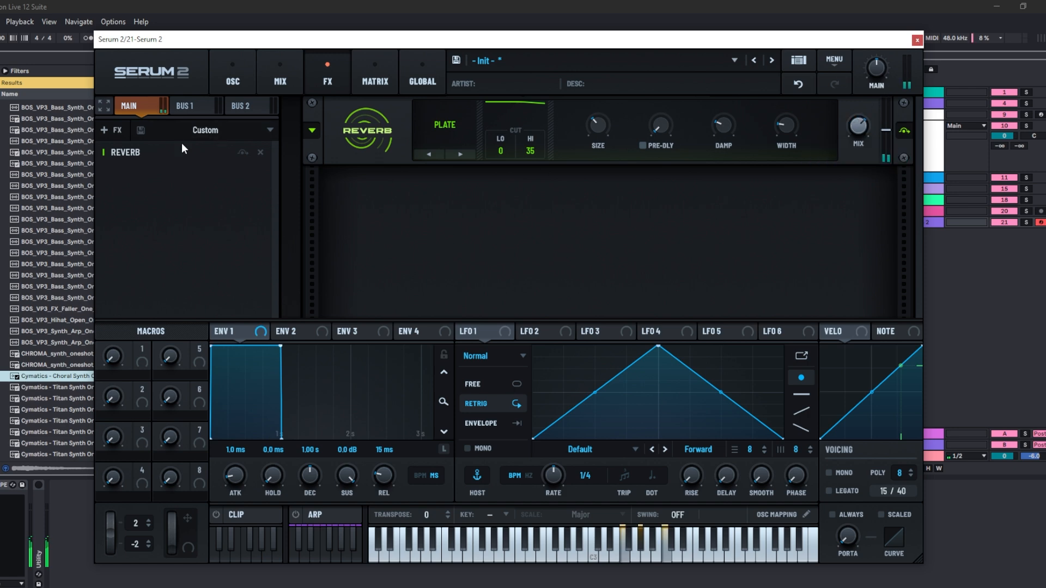
- Add a Delay effect below the Reverb on the Main bus
{"action": "left_click", "coordinate": [114, 131]}
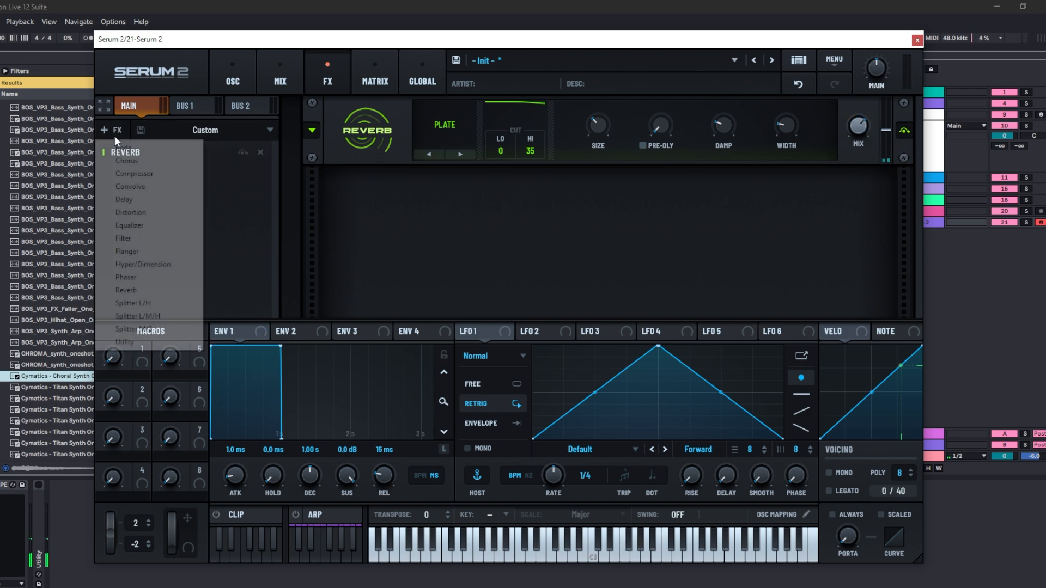
{"action": "left_click", "coordinate": [146, 202]}
{"action": "mouse_move", "coordinate": [861, 195]}
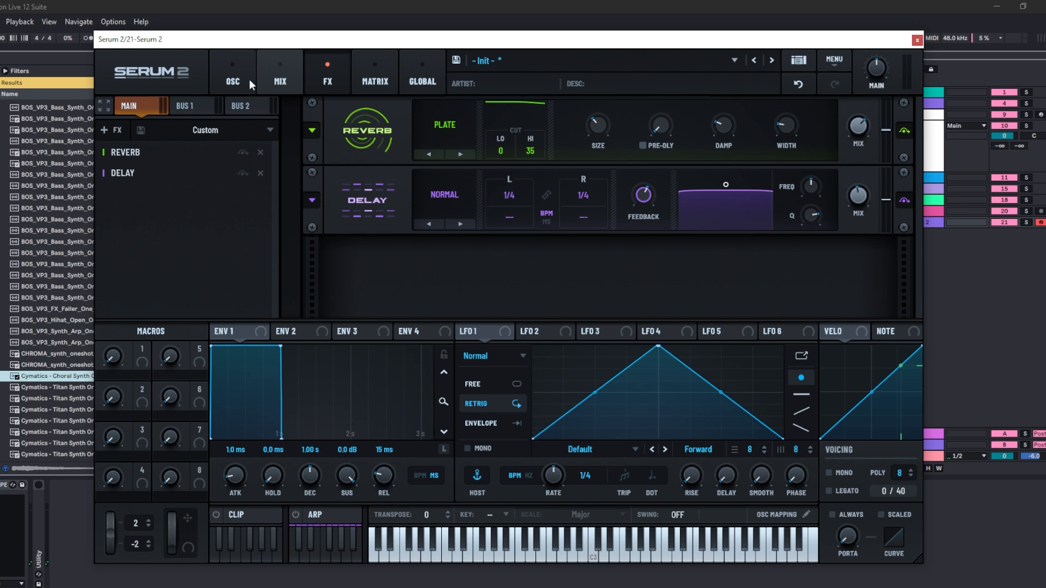
- Return to the oscillators and switch Oscillator A to Granular mode
{"action": "left_click", "coordinate": [233, 83]}
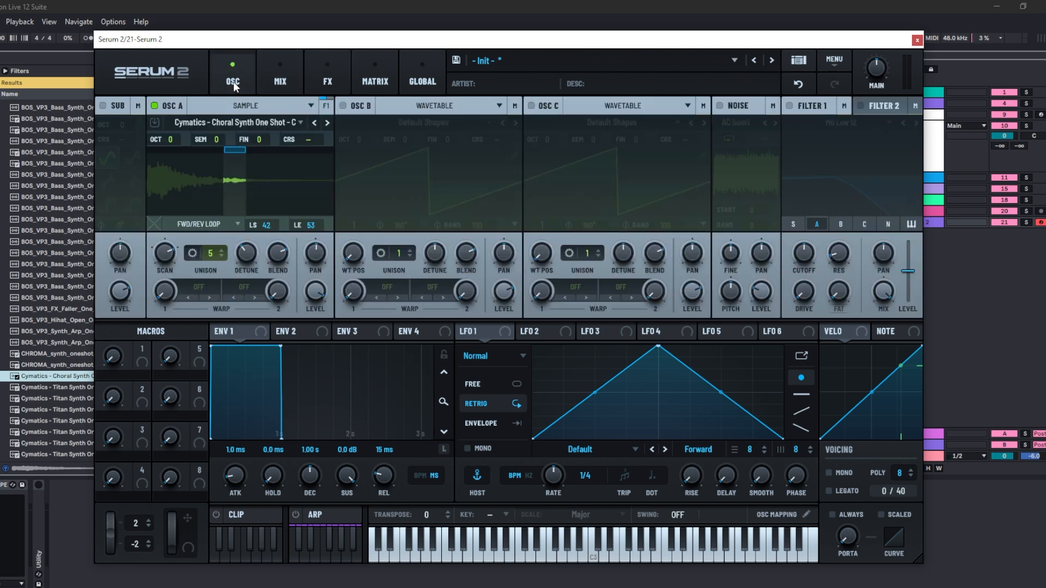
{"action": "left_click", "coordinate": [306, 106]}
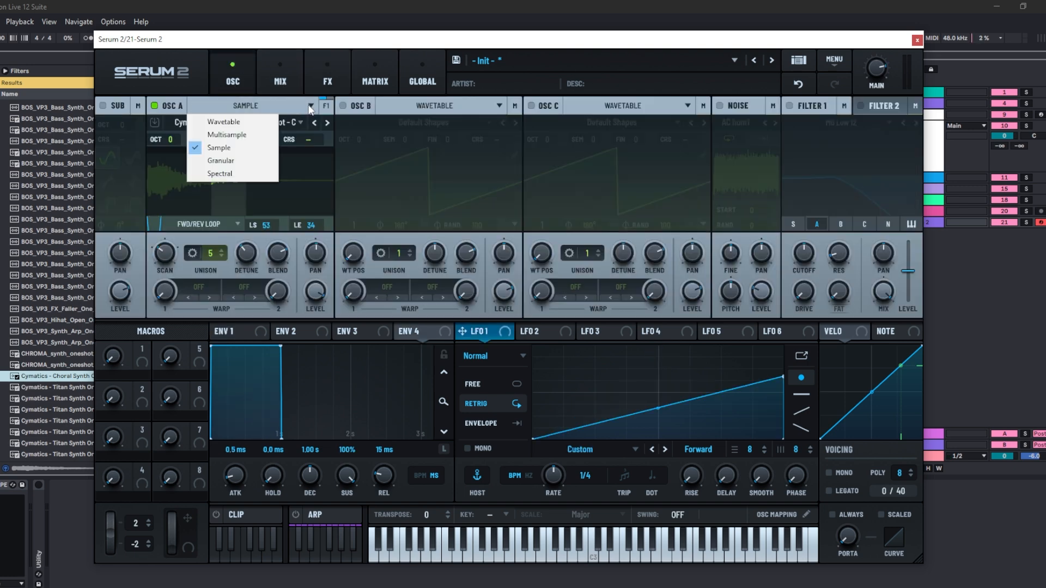
{"action": "left_click", "coordinate": [251, 161]}
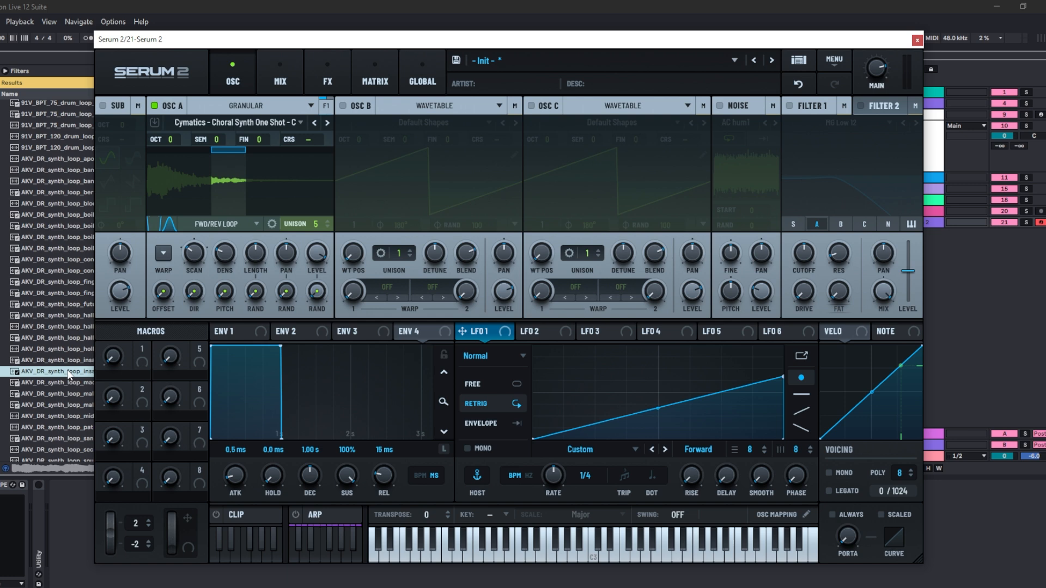
- Drop an AKV_DR synth loop sample onto granular Oscillator A and set its unison to 1
{"action": "left_click", "coordinate": [69, 375]}
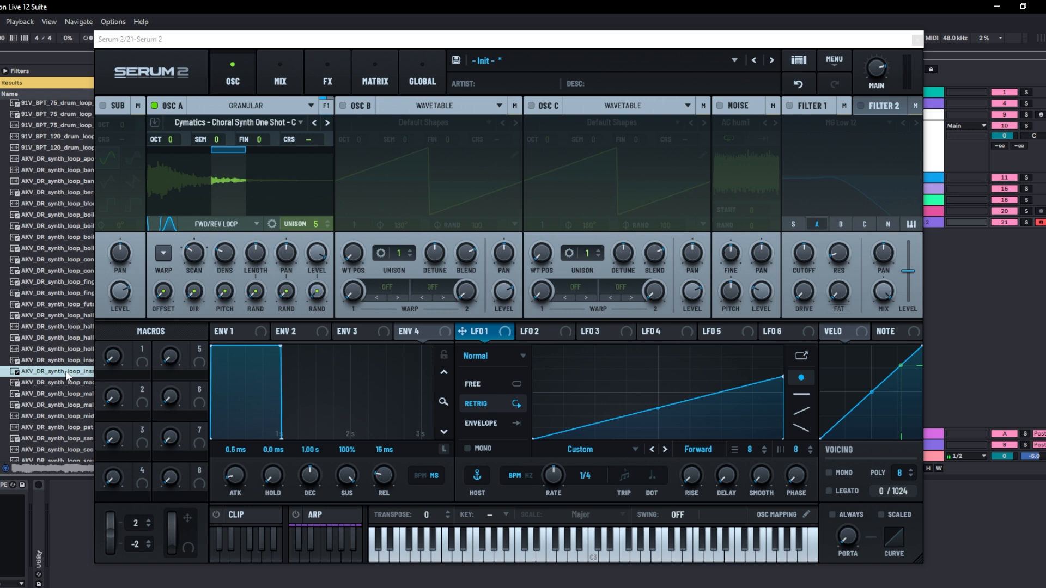
{"action": "left_click_drag", "start_coordinate": [67, 376], "coordinate": [241, 103]}
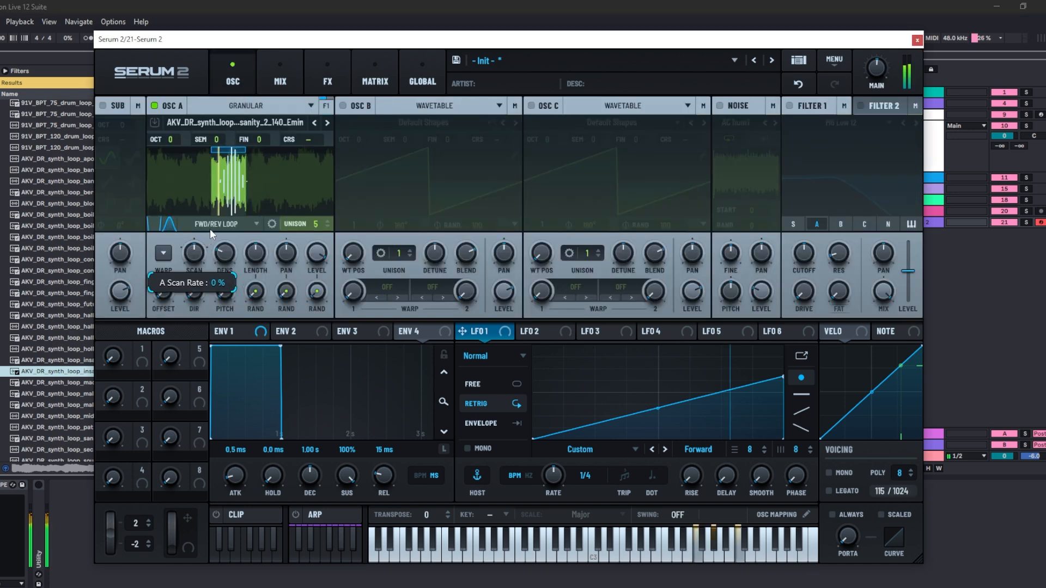
{"action": "left_click_drag", "start_coordinate": [210, 229], "coordinate": [197, 269]}
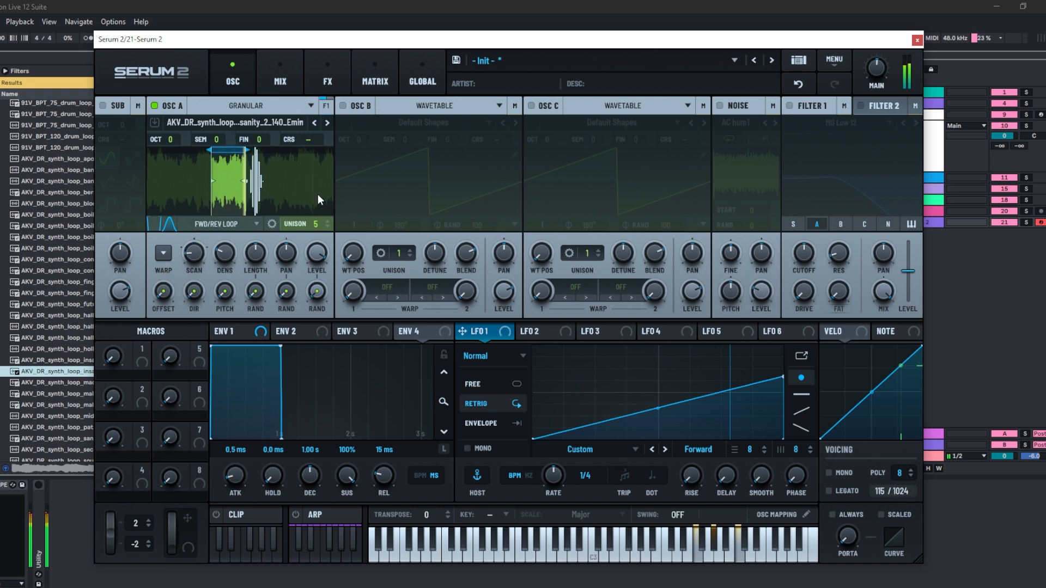
{"action": "left_click_drag", "start_coordinate": [316, 223], "coordinate": [324, 323]}
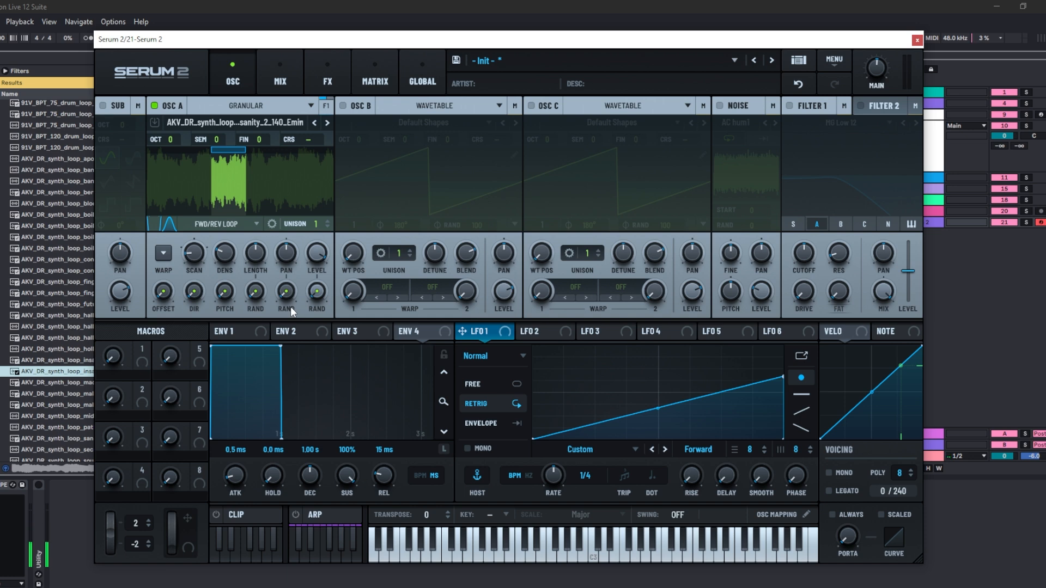
{"action": "mouse_move", "coordinate": [293, 302]}
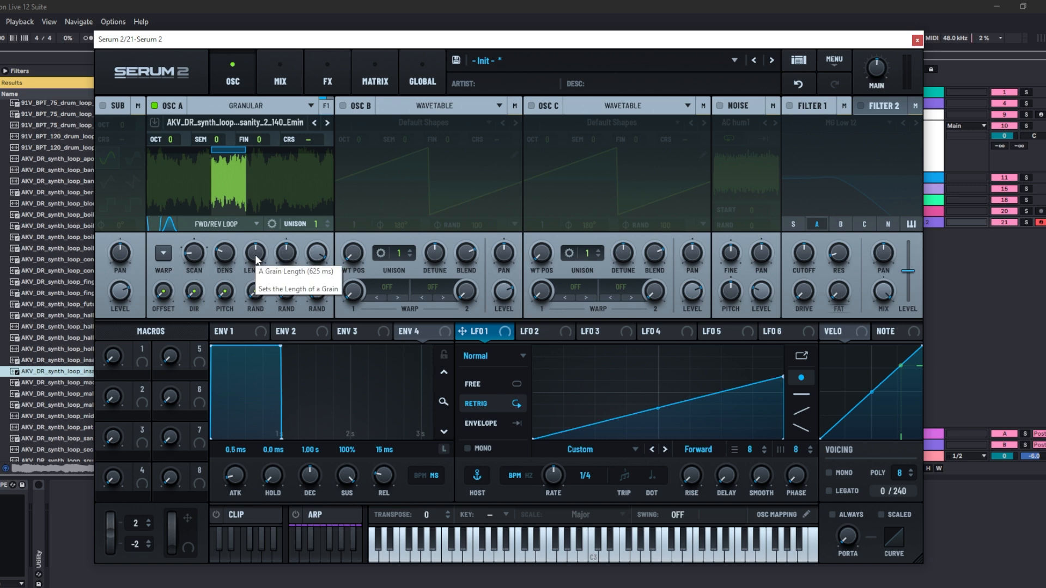
- Switch Oscillator A to Spectral mode
{"action": "mouse_move", "coordinate": [224, 293]}
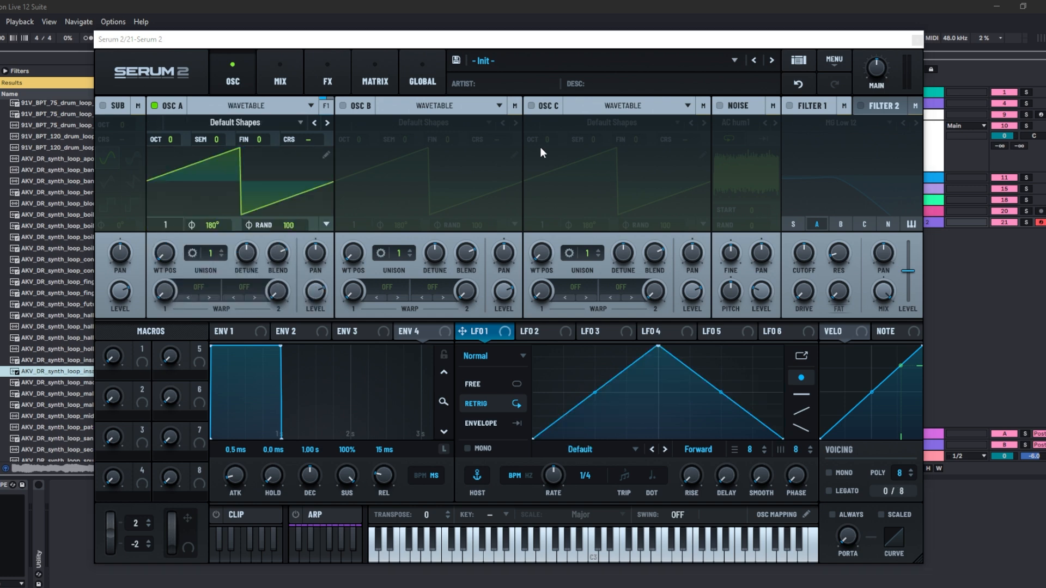
{"action": "left_click", "coordinate": [303, 106]}
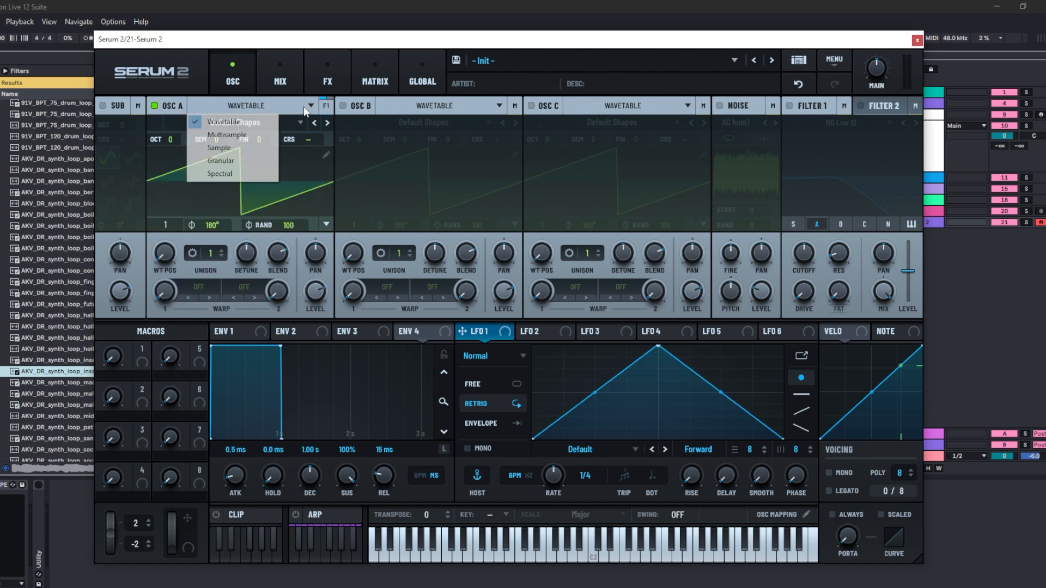
{"action": "left_click", "coordinate": [240, 170]}
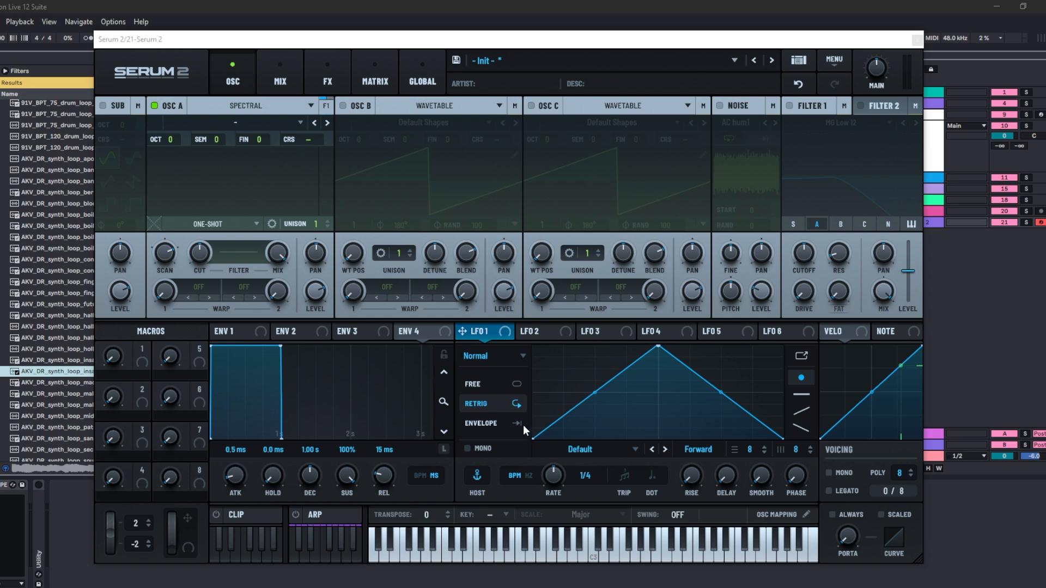
- Drop the AKV_DR synth loop sample onto spectral Oscillator A and adjust its Scan knob
{"action": "left_click_drag", "start_coordinate": [67, 373], "coordinate": [235, 201]}
{"action": "key", "text": "f"}
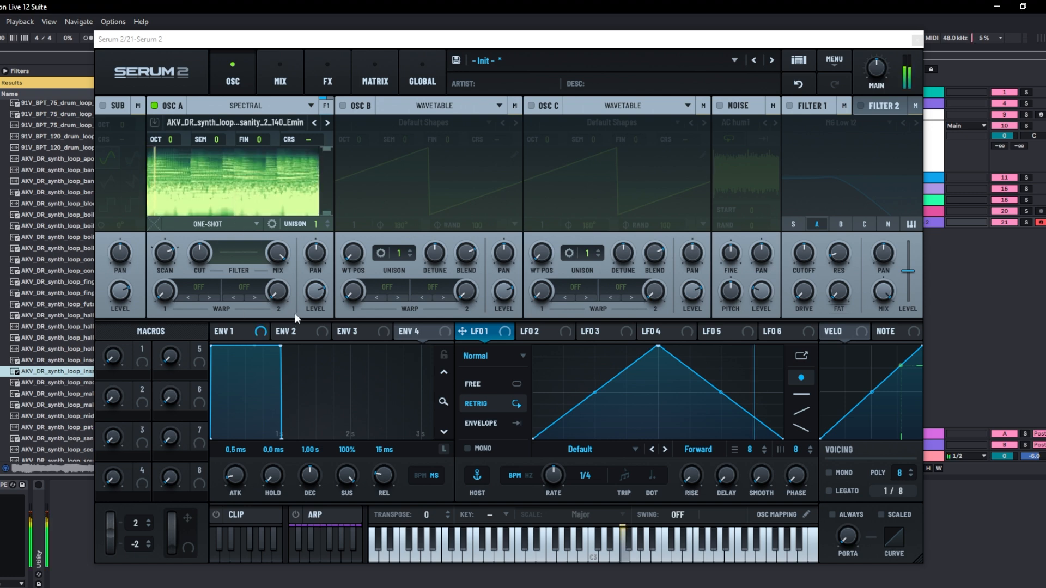
{"action": "mouse_move", "coordinate": [167, 252]}
{"action": "left_mouse_down"}
{"action": "mouse_move", "coordinate": [148, 303]}
{"action": "mouse_move", "coordinate": [173, 238]}
{"action": "mouse_move", "coordinate": [161, 326]}
{"action": "mouse_move", "coordinate": [162, 267]}
{"action": "left_mouse_up"}
{"action": "left_click", "coordinate": [256, 224]}
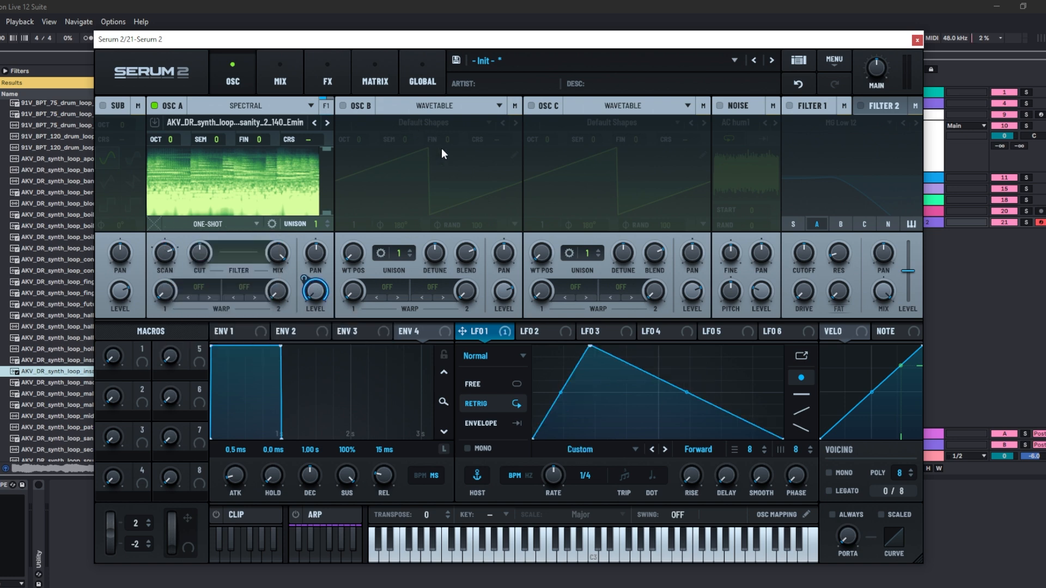
- Reshape the LFO 1 curve into a rounded rise and fall and set its rate to 1/16
{"action": "left_click_drag", "start_coordinate": [568, 384], "coordinate": [577, 425]}
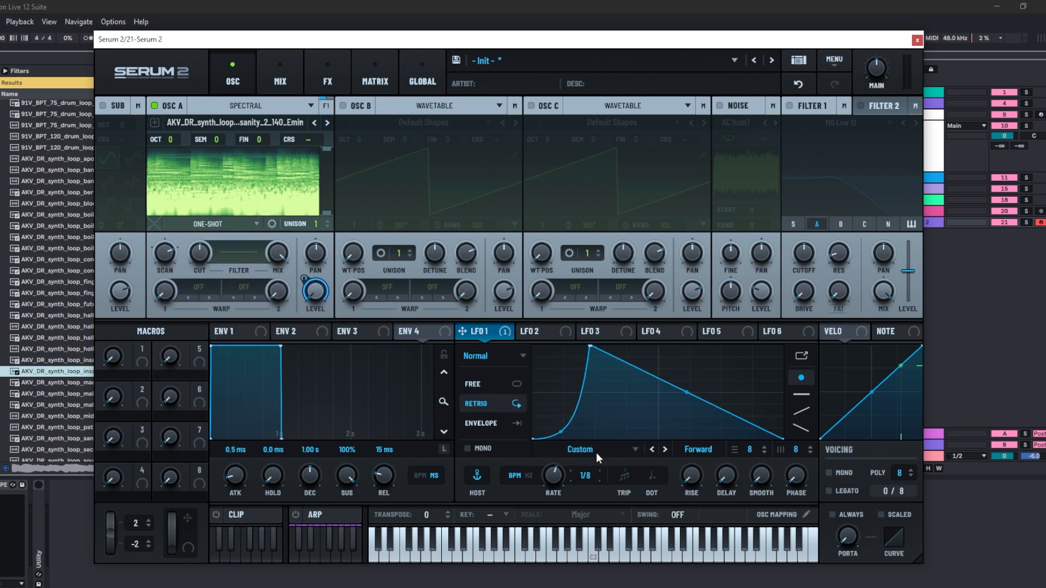
{"action": "mouse_move", "coordinate": [686, 392]}
{"action": "left_mouse_down"}
{"action": "mouse_move", "coordinate": [691, 377]}
{"action": "mouse_move", "coordinate": [689, 400]}
{"action": "left_mouse_up"}
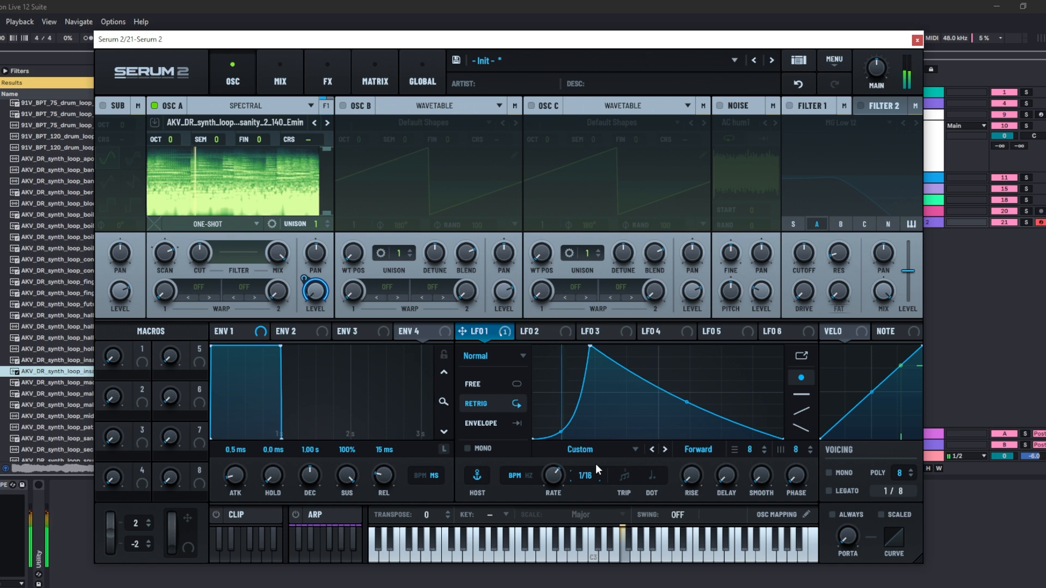
{"action": "left_click_drag", "start_coordinate": [579, 430], "coordinate": [553, 397]}
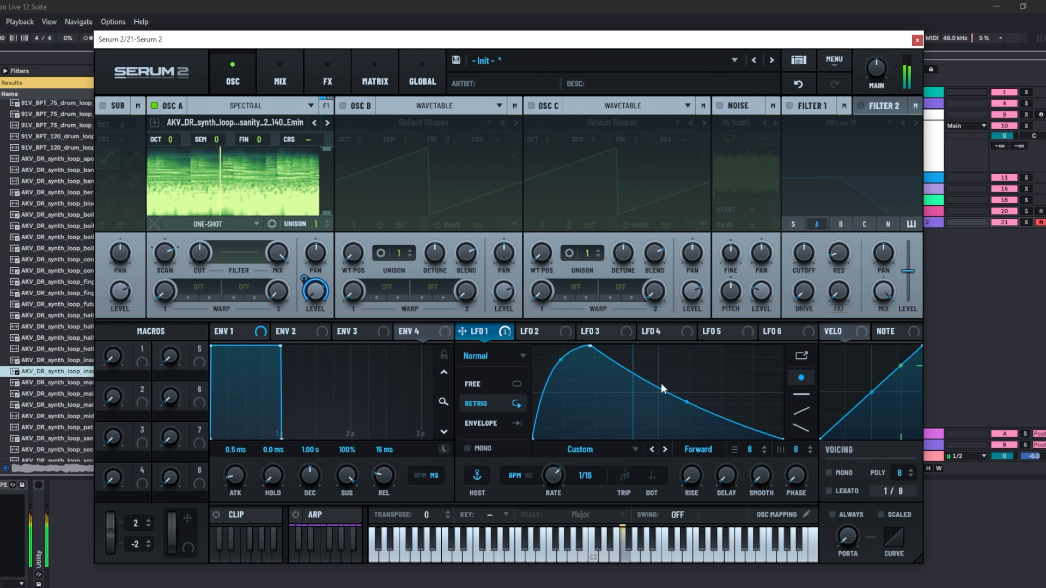
{"action": "left_click_drag", "start_coordinate": [685, 405], "coordinate": [692, 391]}
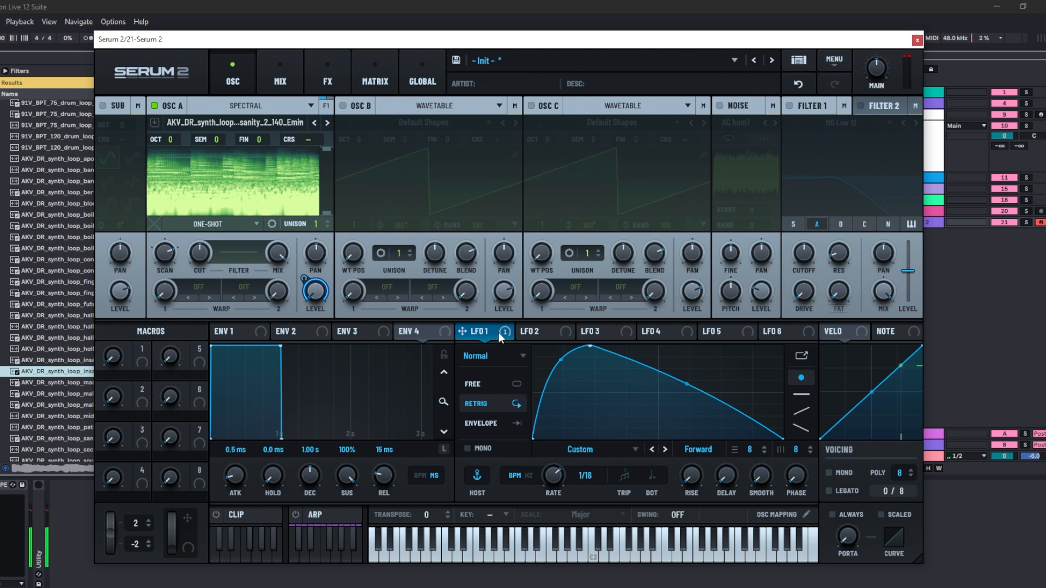
- Assign LFO 1 to Oscillator A's Scan control and adjust the modulation amount
{"action": "left_click_drag", "start_coordinate": [498, 333], "coordinate": [164, 254]}
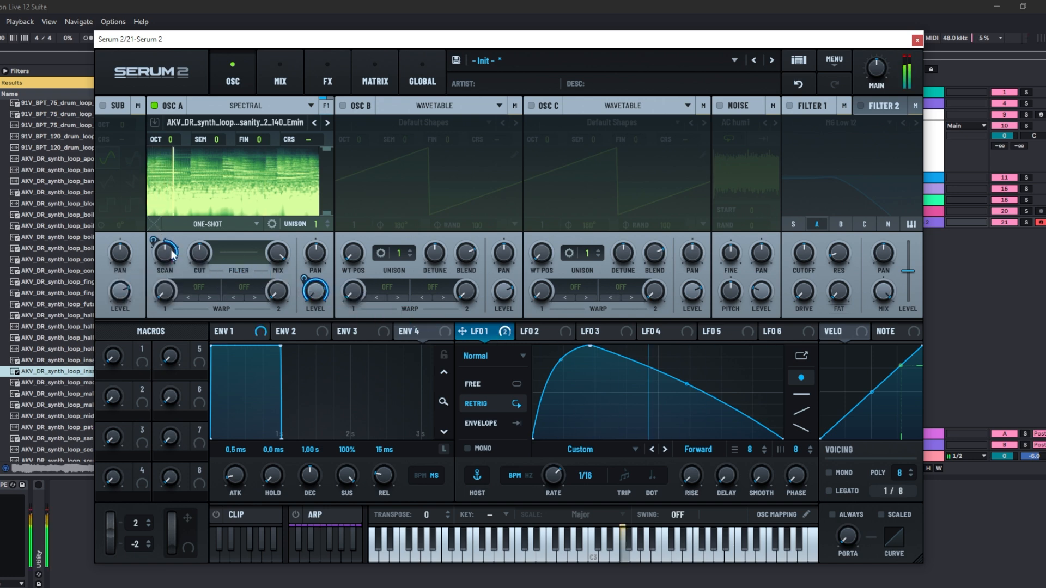
{"action": "left_click_drag", "start_coordinate": [162, 253], "coordinate": [136, 306]}
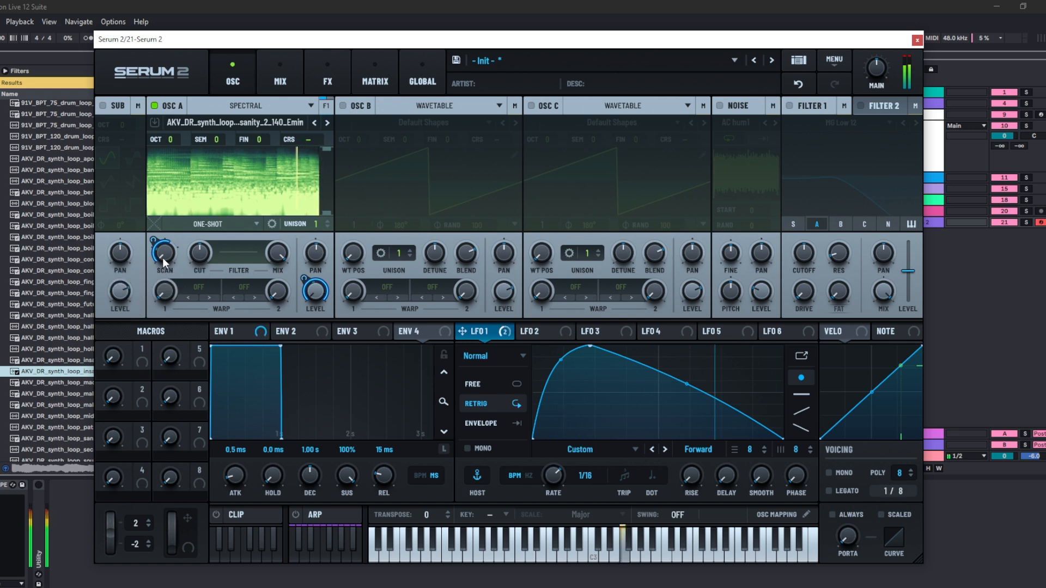
{"action": "mouse_move", "coordinate": [167, 255]}
{"action": "mouse_move", "coordinate": [167, 250]}
{"action": "left_mouse_down"}
{"action": "mouse_move", "coordinate": [180, 229]}
{"action": "mouse_move", "coordinate": [173, 268]}
{"action": "left_mouse_up"}
{"action": "mouse_move", "coordinate": [690, 384]}
{"action": "left_mouse_down"}
{"action": "mouse_move", "coordinate": [703, 354]}
{"action": "mouse_move", "coordinate": [676, 408]}
{"action": "mouse_move", "coordinate": [684, 383]}
{"action": "left_mouse_up"}
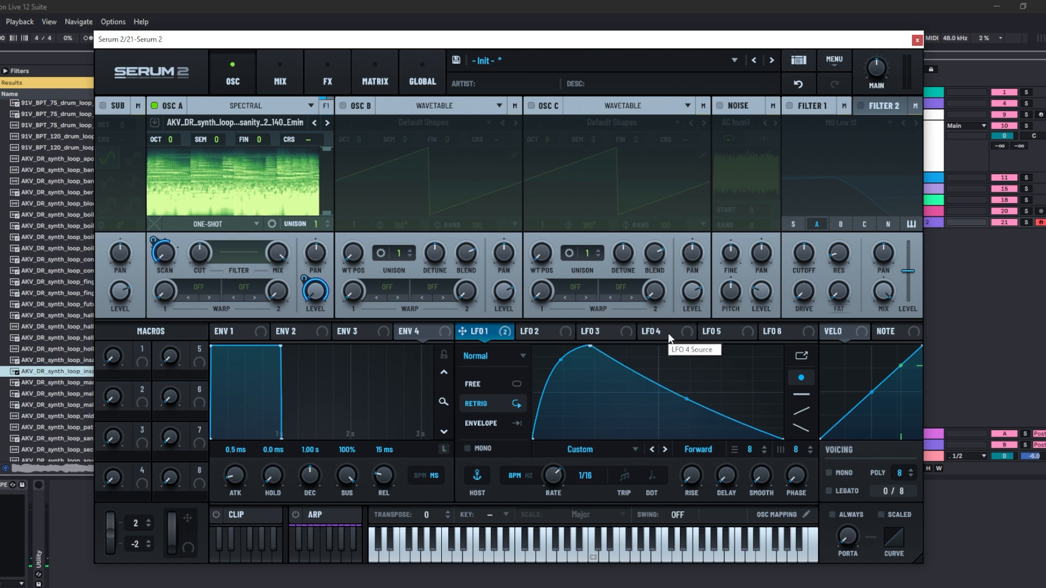
- Examine the sample display's context menu and display size for Oscillator A
{"action": "right_click", "coordinate": [249, 180]}
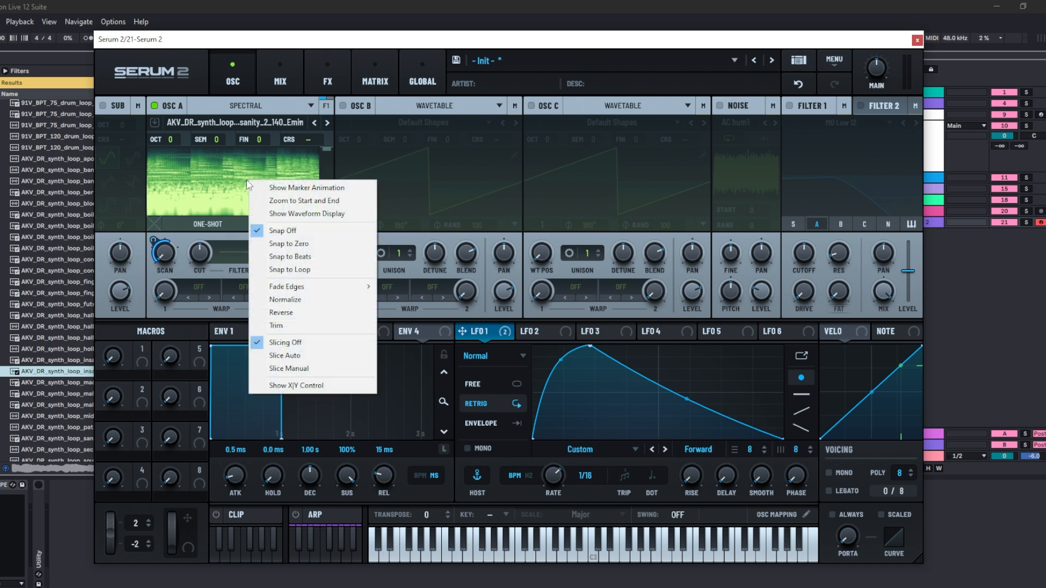
{"action": "left_click", "coordinate": [204, 187]}
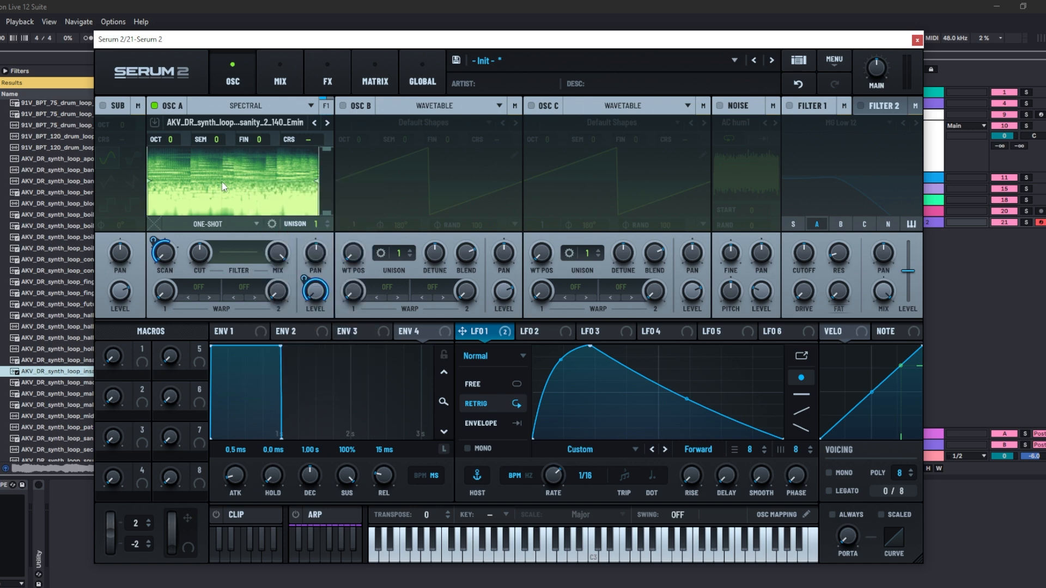
{"action": "right_click", "coordinate": [223, 186]}
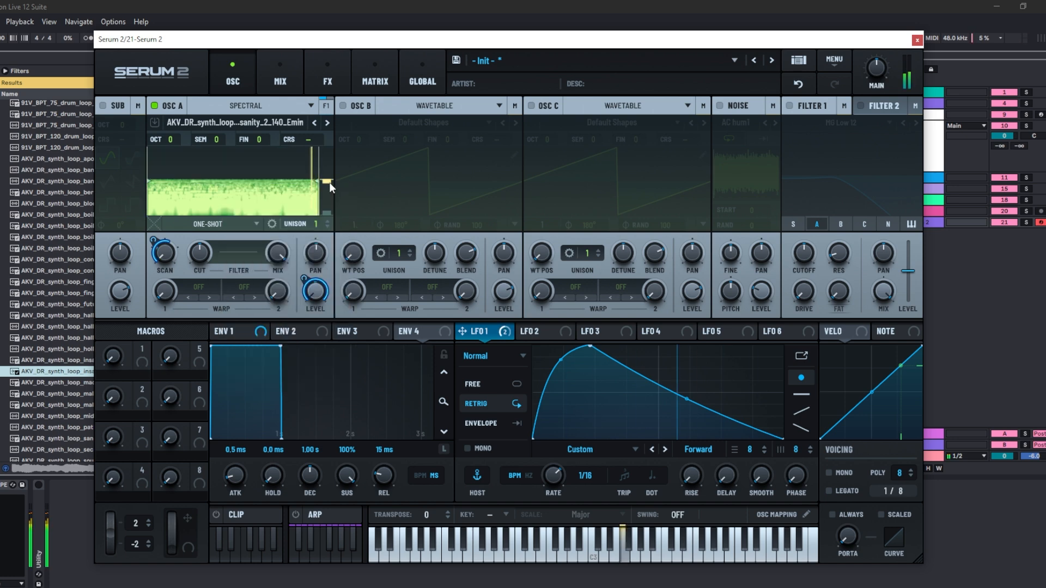
{"action": "mouse_move", "coordinate": [329, 182]}
{"action": "left_mouse_down"}
{"action": "mouse_move", "coordinate": [332, 149]}
{"action": "mouse_move", "coordinate": [329, 206]}
{"action": "mouse_move", "coordinate": [328, 186]}
{"action": "left_mouse_up"}
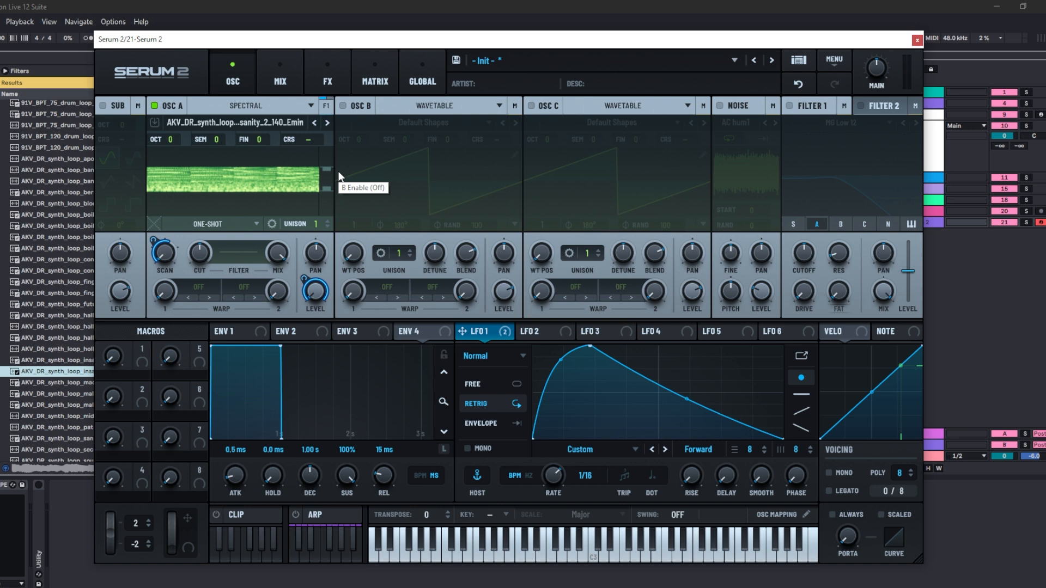
{"action": "left_click_drag", "start_coordinate": [329, 170], "coordinate": [333, 148]}
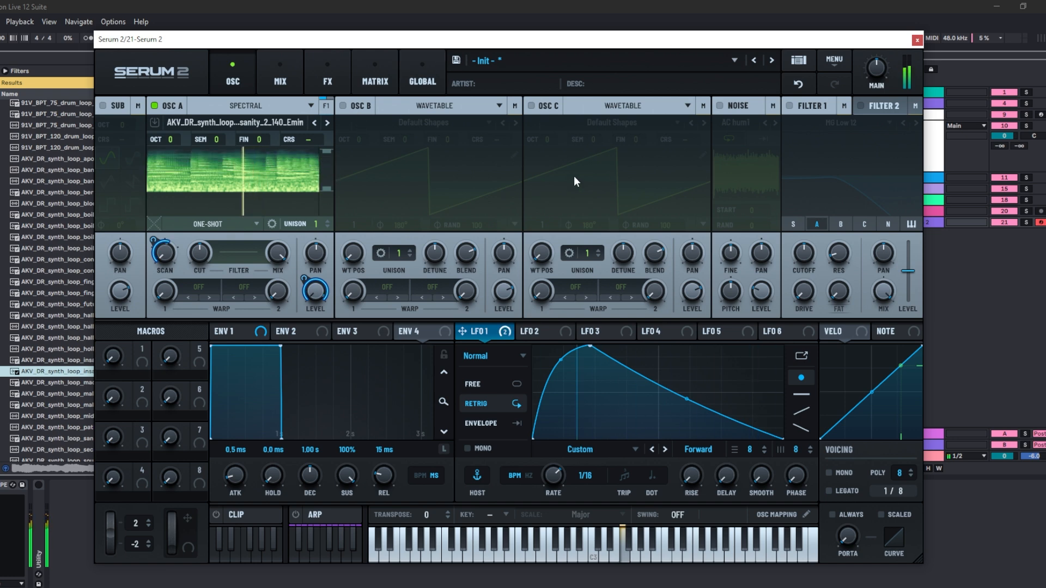
- Load the factory Piano sample Breathy Pianoish into Oscillator A
{"action": "left_click", "coordinate": [286, 122]}
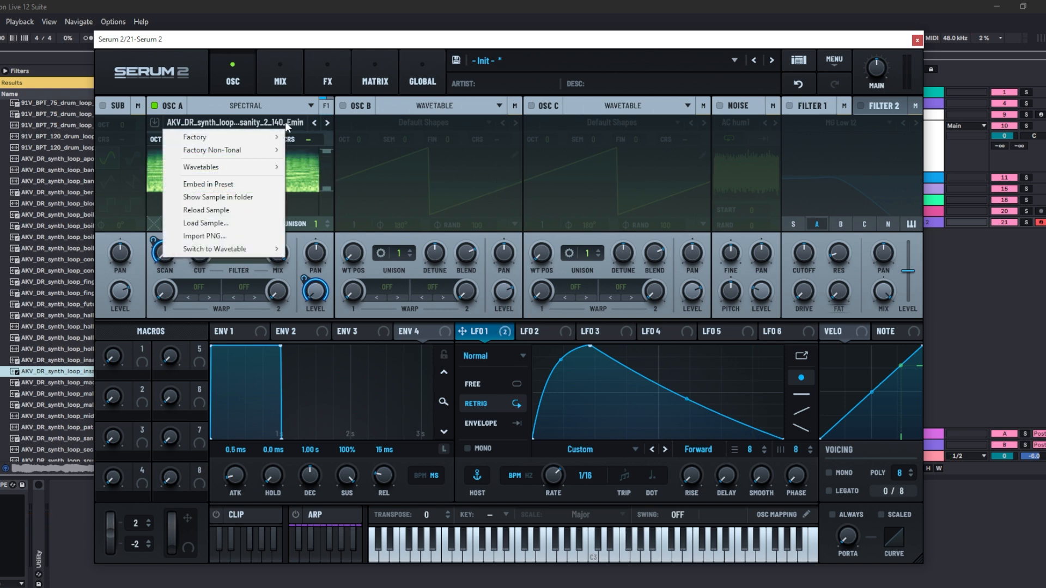
{"action": "mouse_move", "coordinate": [272, 138]}
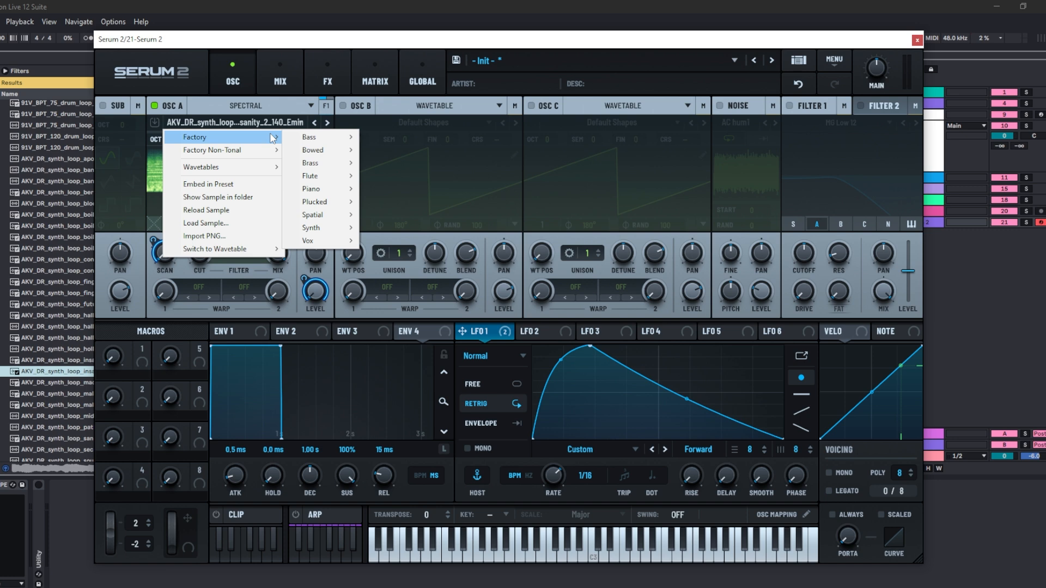
{"action": "mouse_move", "coordinate": [321, 188]}
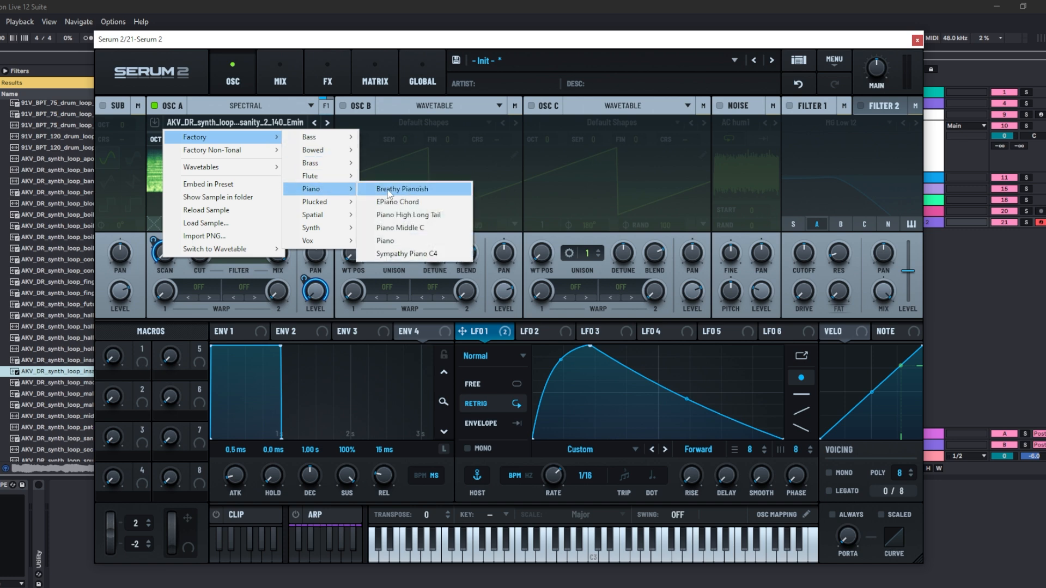
{"action": "left_click", "coordinate": [389, 194]}
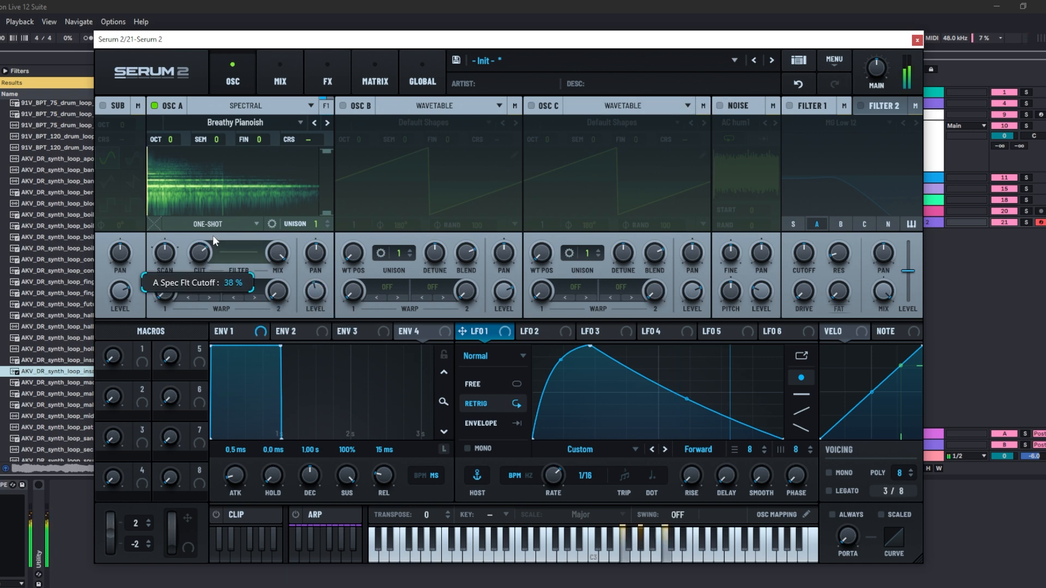
- Reset the spectral filter cutoff and narrow the sample's start and end markers to a short middle region
{"action": "double_click", "coordinate": [205, 250]}
{"action": "left_click_drag", "start_coordinate": [150, 205], "coordinate": [197, 196]}
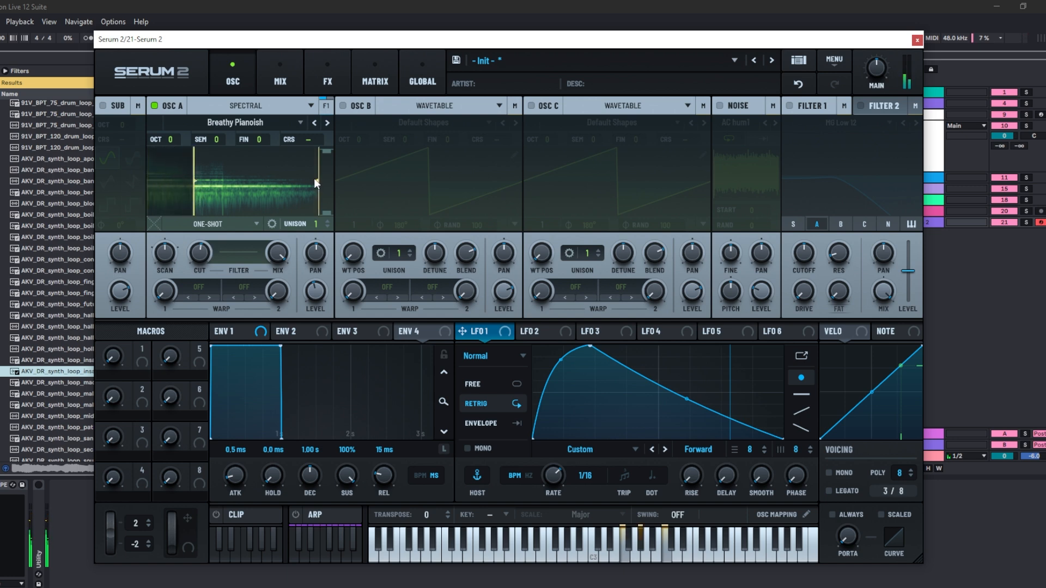
{"action": "left_click_drag", "start_coordinate": [314, 178], "coordinate": [221, 181]}
- Raise Oscillator A's scan rate to about 62%
{"action": "mouse_move", "coordinate": [180, 253]}
{"action": "left_mouse_down"}
{"action": "mouse_move", "coordinate": [177, 214]}
{"action": "mouse_move", "coordinate": [175, 224]}
{"action": "left_mouse_up"}
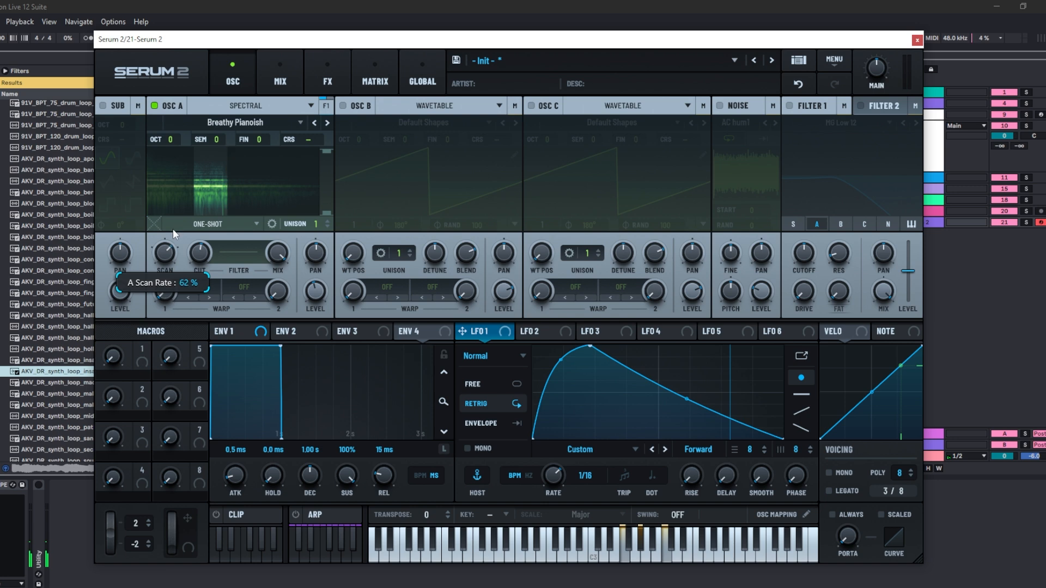
{"action": "left_click", "coordinate": [172, 227]}
{"action": "left_click", "coordinate": [215, 253]}
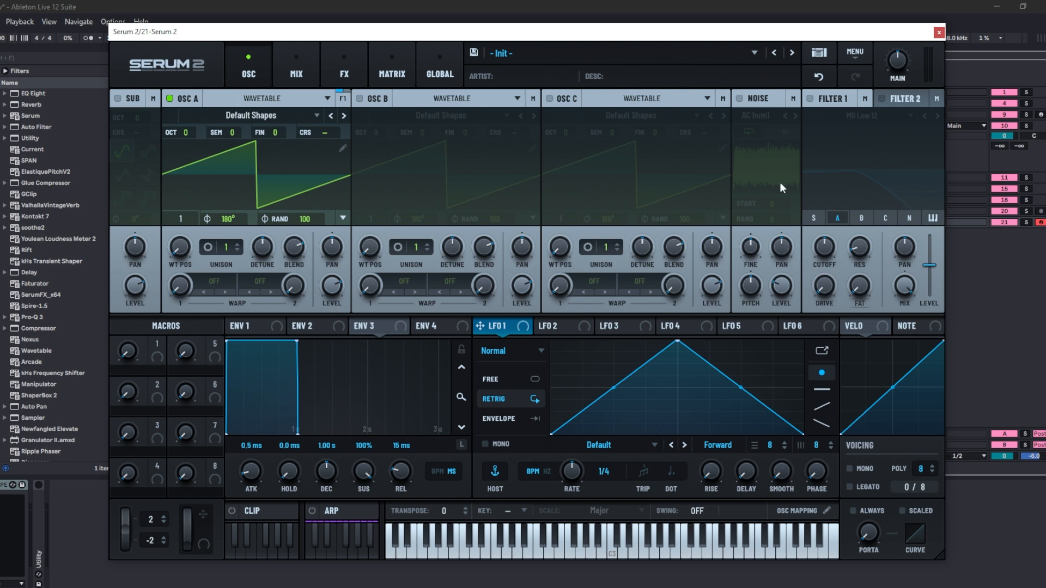
- Load the S2 Tables Analog wavetable AT Dixie into Oscillator A and set its WT position to 47
{"action": "left_click", "coordinate": [251, 115]}
{"action": "mouse_move", "coordinate": [238, 159]}
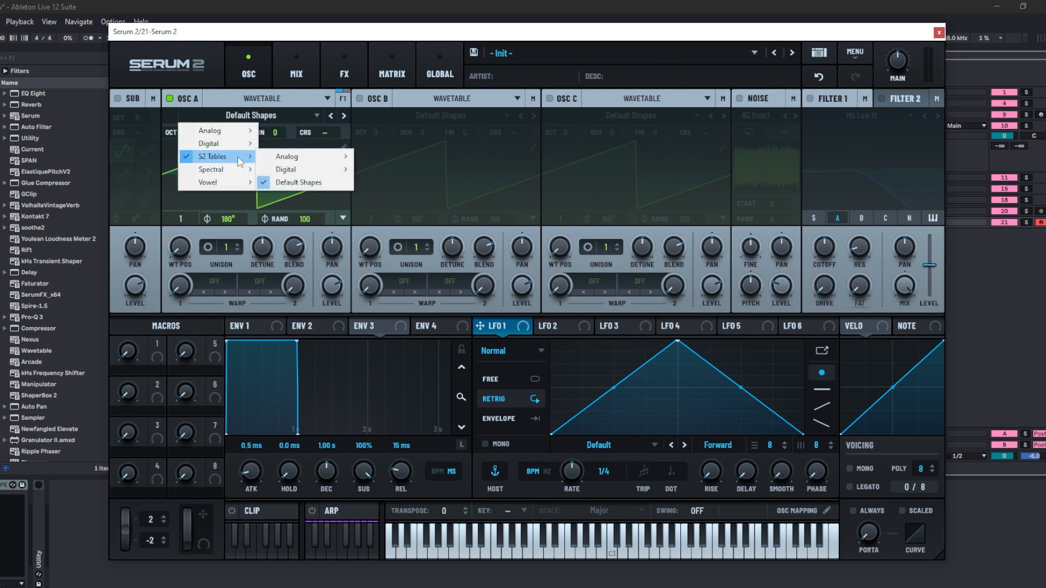
{"action": "mouse_move", "coordinate": [293, 159]}
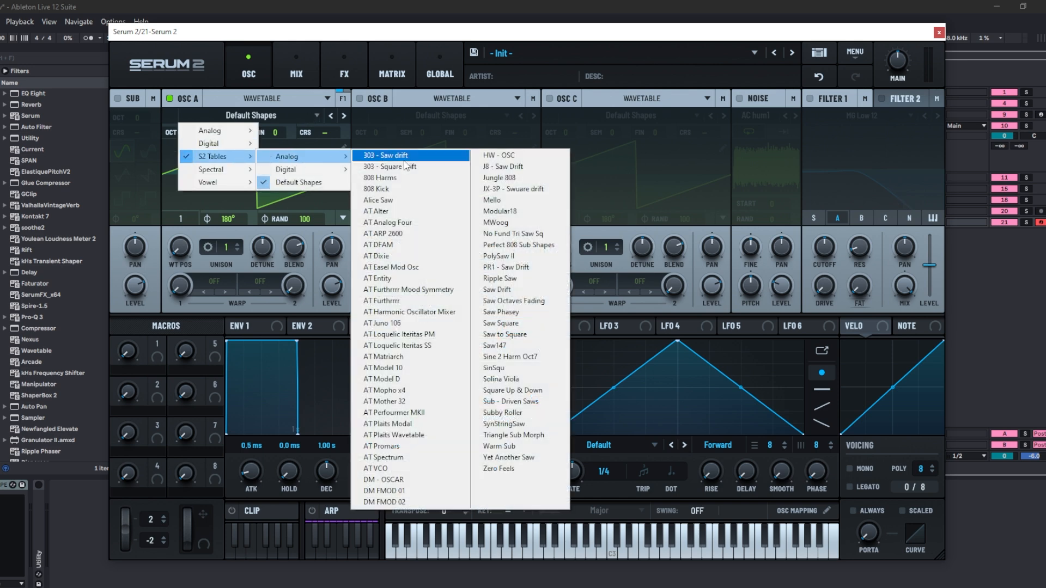
{"action": "left_click", "coordinate": [424, 258]}
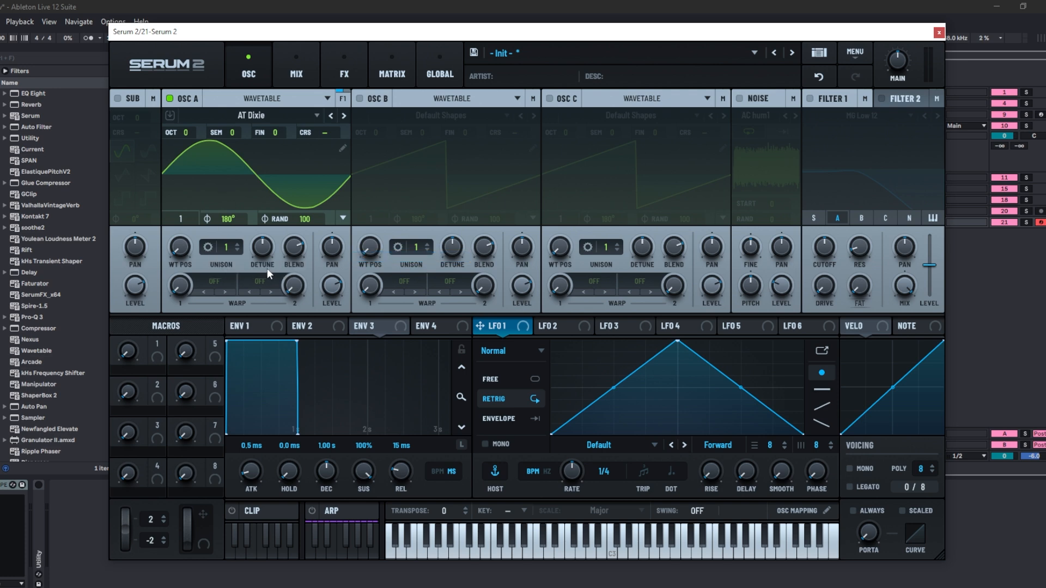
{"action": "left_click_drag", "start_coordinate": [178, 253], "coordinate": [189, 234]}
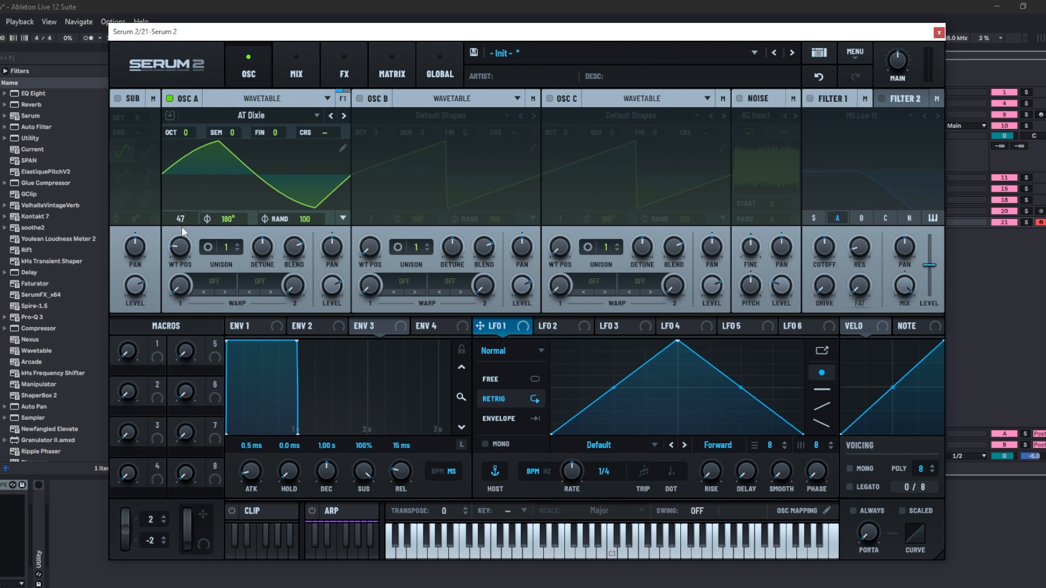
- Redraw LFO 1 as a gently rising ramp shape
{"action": "left_click_drag", "start_coordinate": [677, 342], "coordinate": [486, 400]}
{"action": "double_click", "coordinate": [775, 365]}
{"action": "left_click_drag", "start_coordinate": [775, 365], "coordinate": [819, 364]}
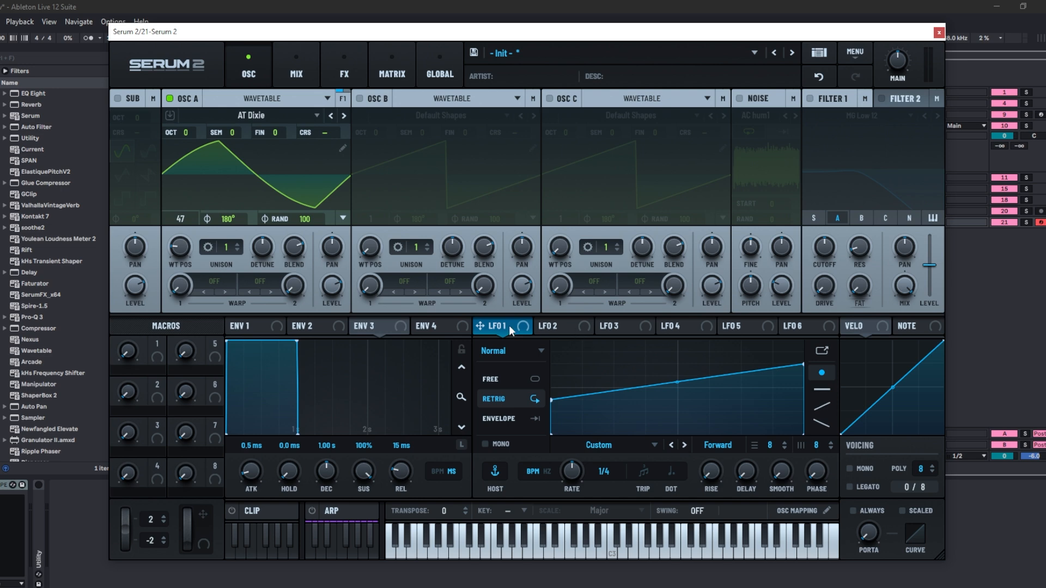
- Route LFO 1 to Oscillator A's WT Pos knob and set the LFO rate to bar
{"action": "left_click_drag", "start_coordinate": [496, 326], "coordinate": [176, 243]}
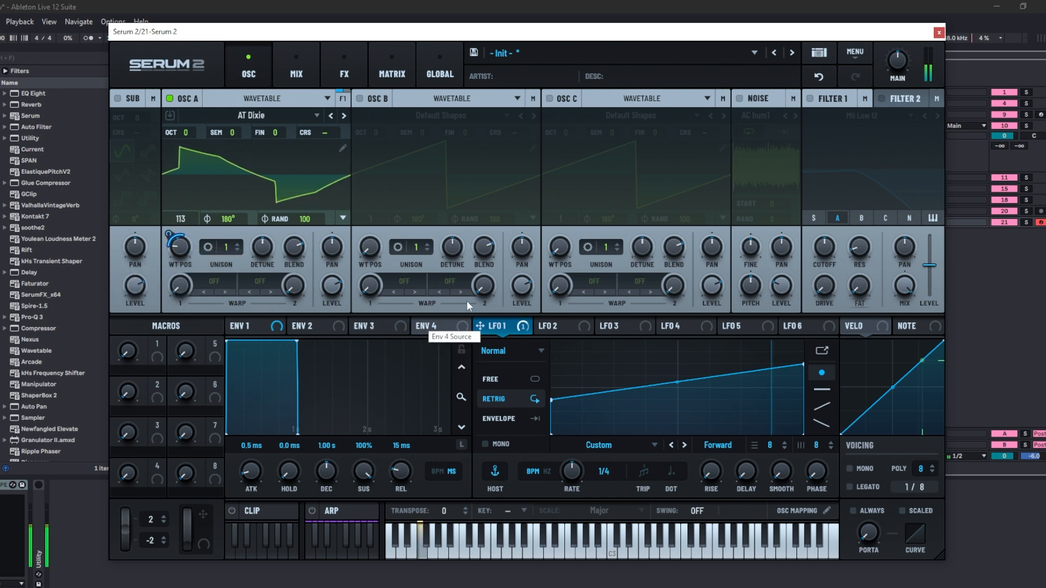
{"action": "left_click_drag", "start_coordinate": [572, 469], "coordinate": [575, 479]}
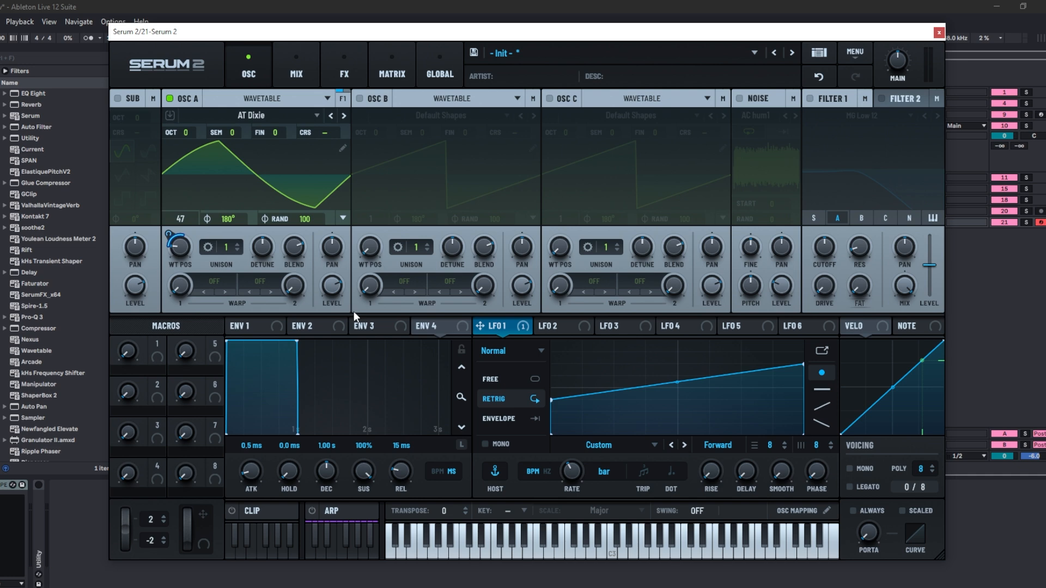
- Step to the next wavetable, AT Easel Mod Osc, and set the WT position to 1
{"action": "left_click", "coordinate": [343, 116]}
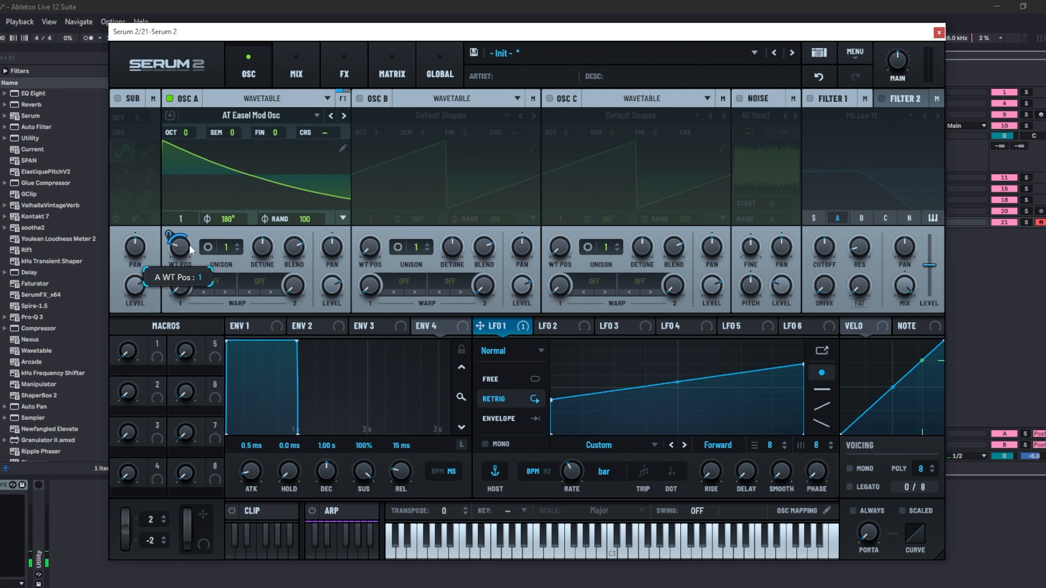
{"action": "left_click_drag", "start_coordinate": [188, 244], "coordinate": [175, 263]}
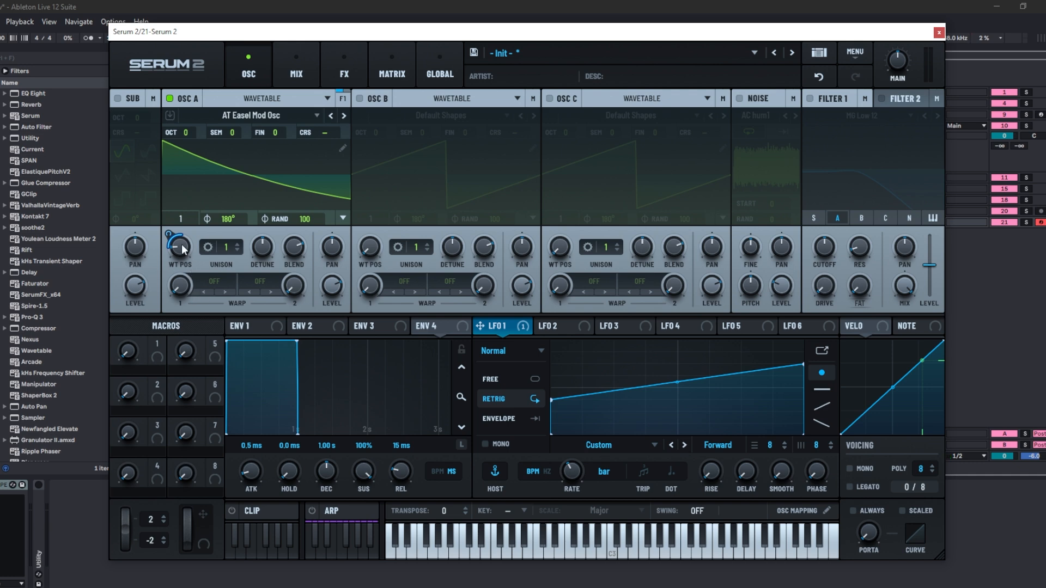
{"action": "mouse_move", "coordinate": [183, 250]}
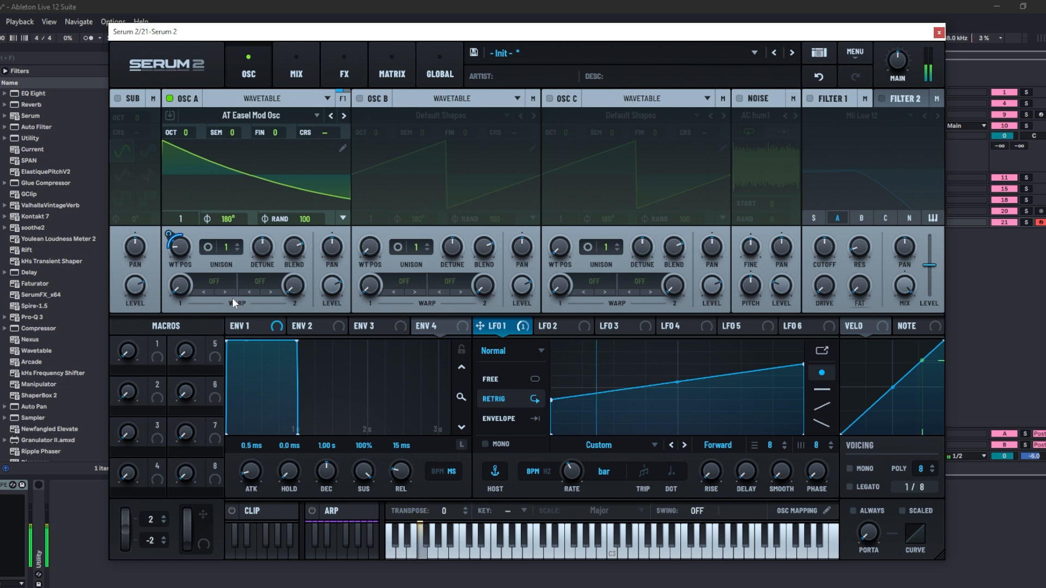
- Enable Smooth Interpolation on Oscillator A's WT Pos and step to the next wavetable, AT Entity
{"action": "right_click", "coordinate": [179, 250]}
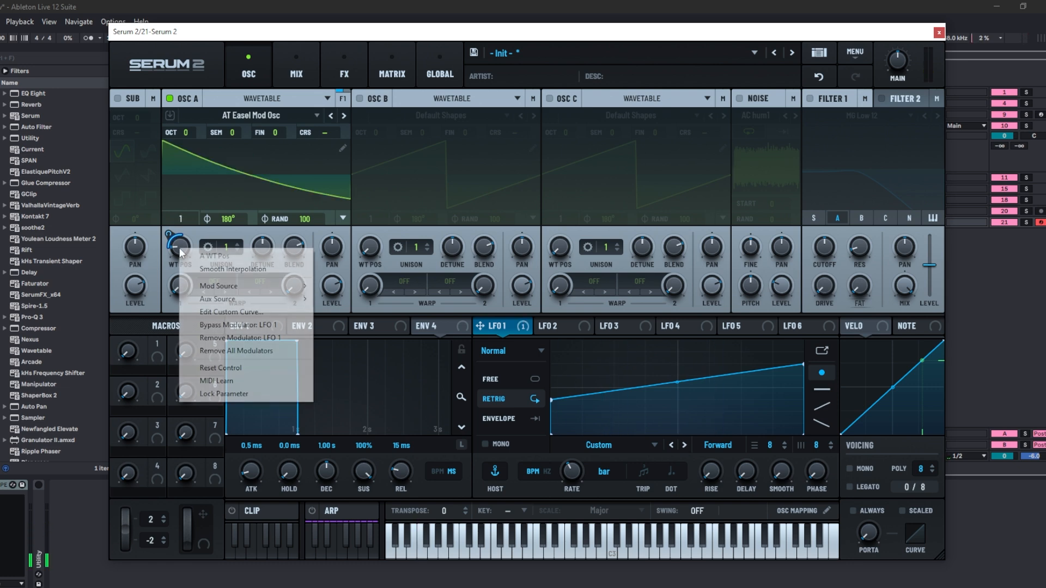
{"action": "left_click", "coordinate": [235, 269]}
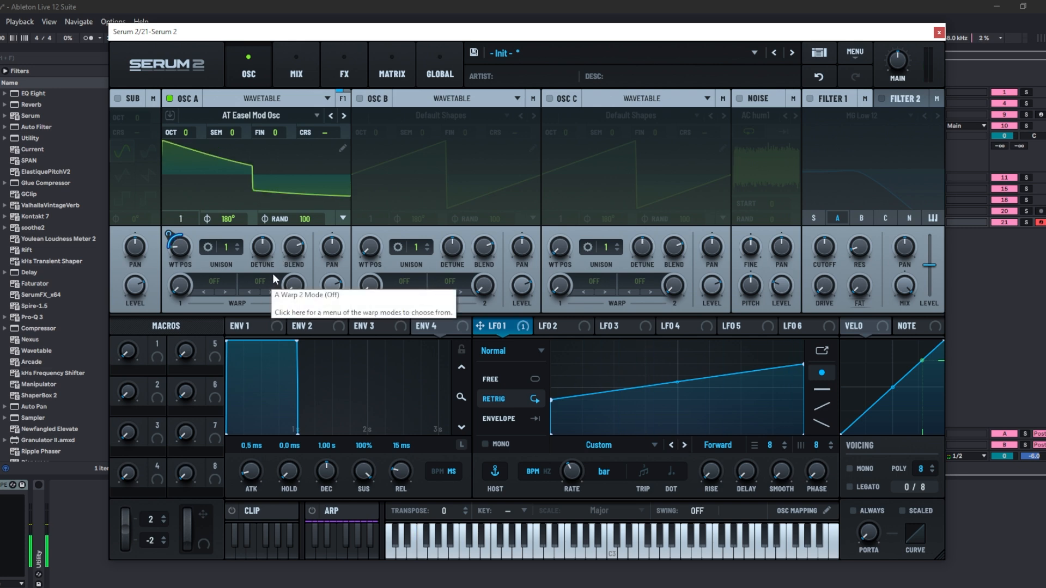
{"action": "left_click", "coordinate": [344, 116]}
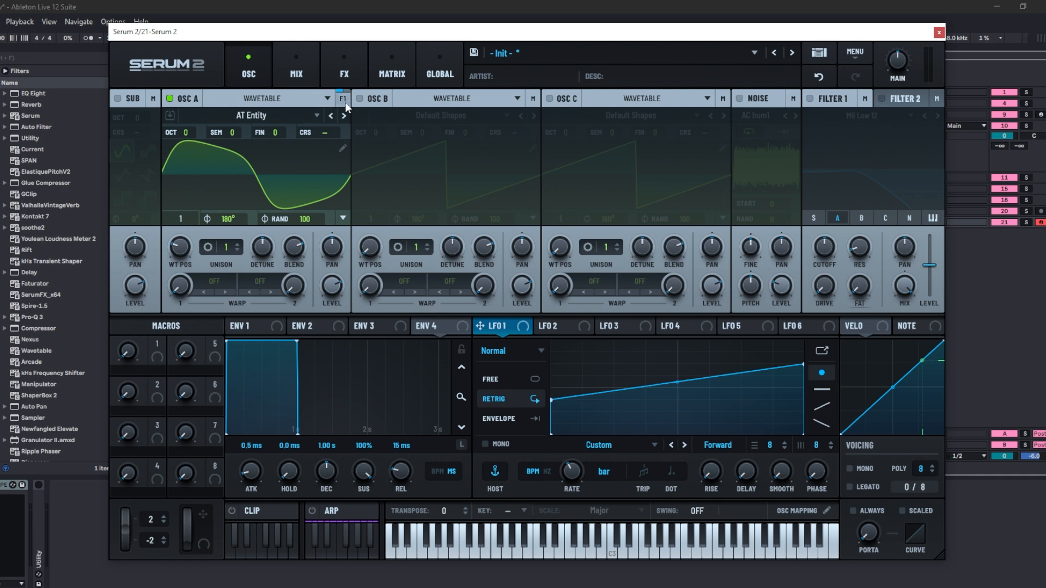
- Switch on Oscillator B and set Oscillator A's first warp mode to FM (B)
{"action": "left_click", "coordinate": [359, 99]}
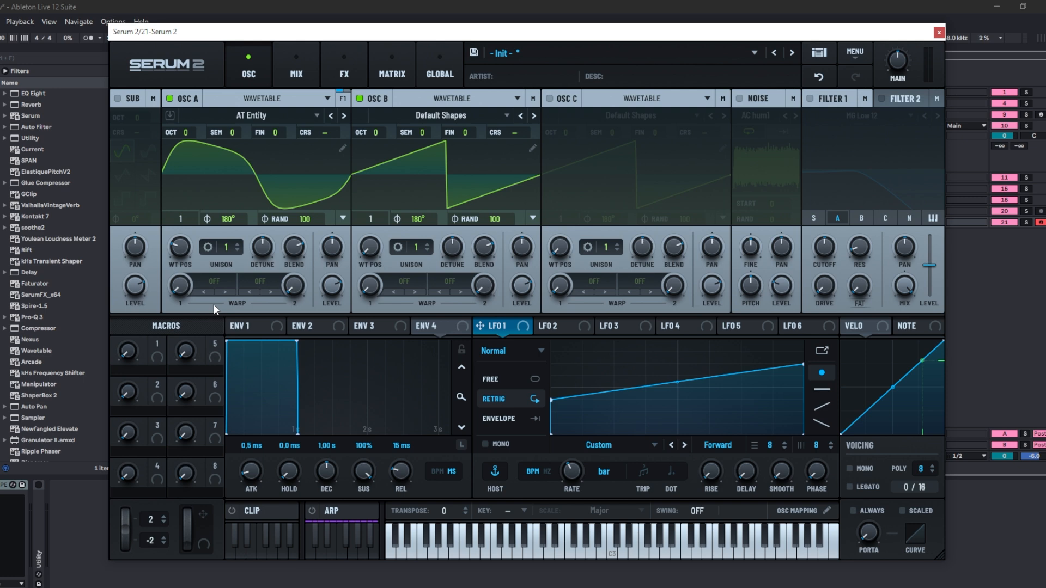
{"action": "left_click", "coordinate": [214, 280]}
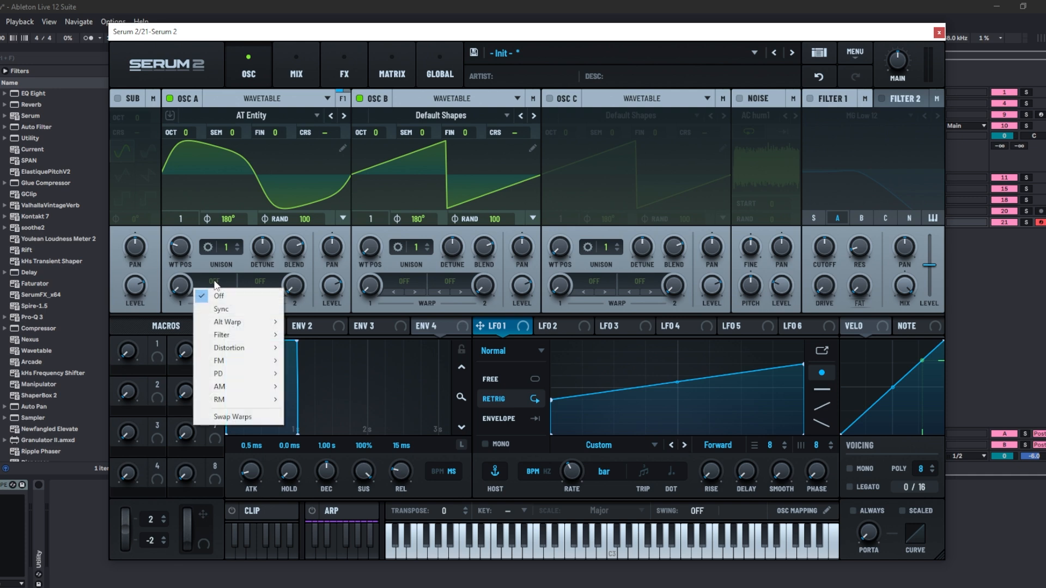
{"action": "mouse_move", "coordinate": [231, 360]}
{"action": "left_click", "coordinate": [306, 361]}
- Turn down Oscillator B's level, route LFO 1 to Oscillator A's first warp knob, and set Oscillator B's octave to +2
{"action": "left_click_drag", "start_coordinate": [524, 288], "coordinate": [517, 463]}
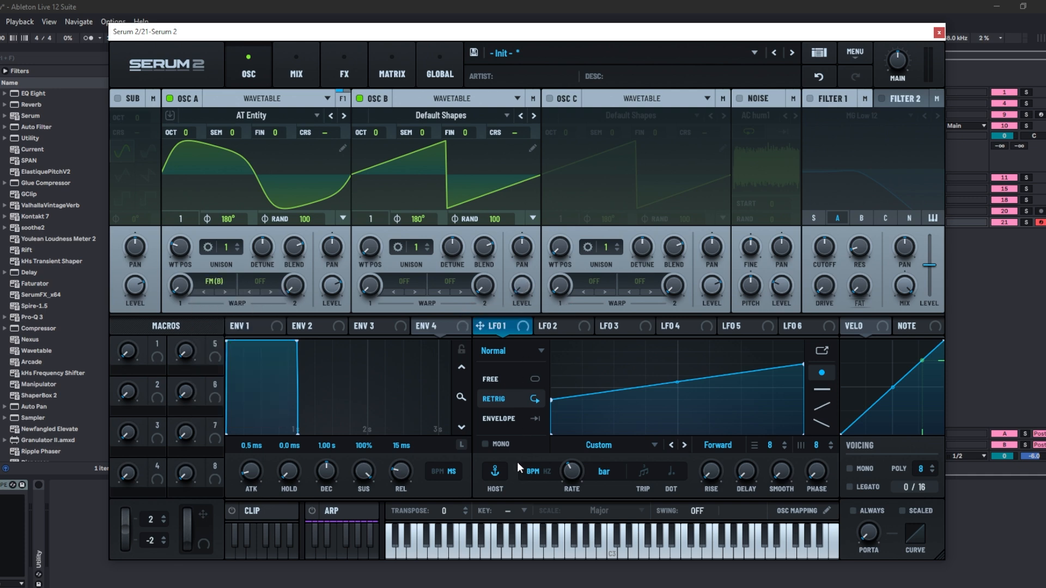
{"action": "left_click_drag", "start_coordinate": [479, 326], "coordinate": [159, 315]}
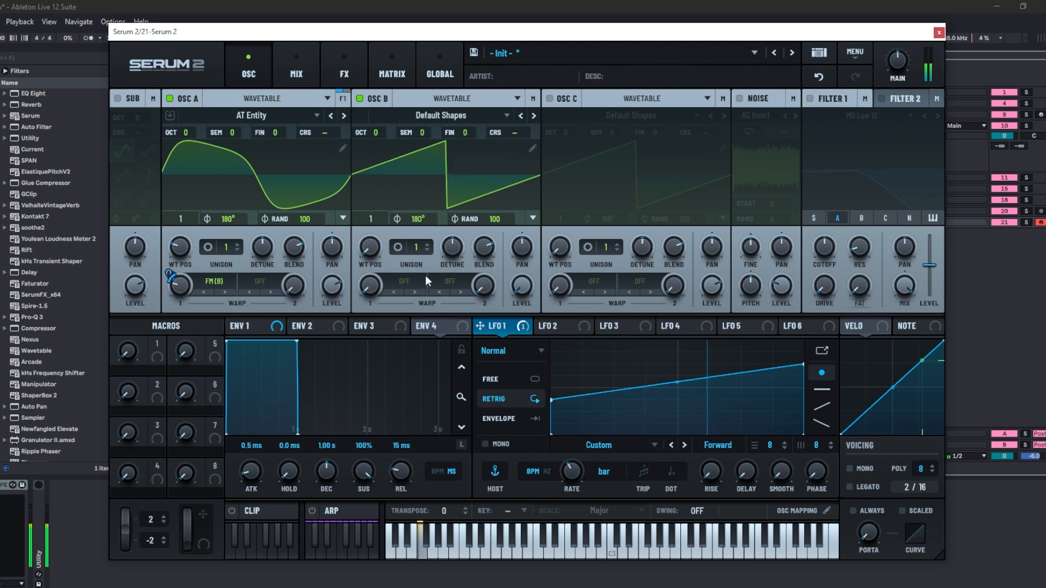
{"action": "left_click_drag", "start_coordinate": [377, 136], "coordinate": [387, 116]}
- Set Oscillator A's second warp mode to the Distortion Tube option and adjust its amount
{"action": "left_click", "coordinate": [260, 282]}
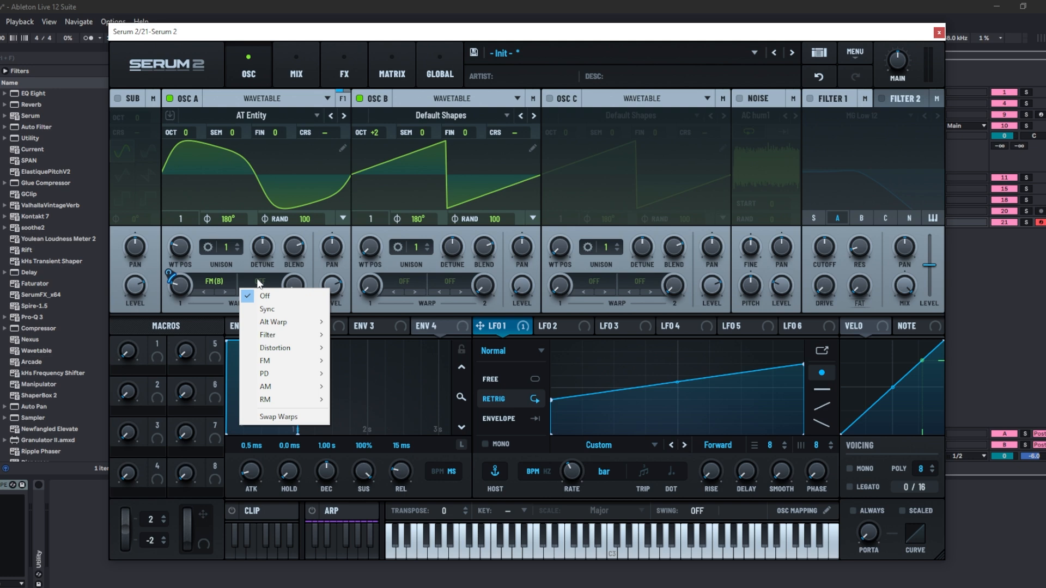
{"action": "mouse_move", "coordinate": [277, 323]}
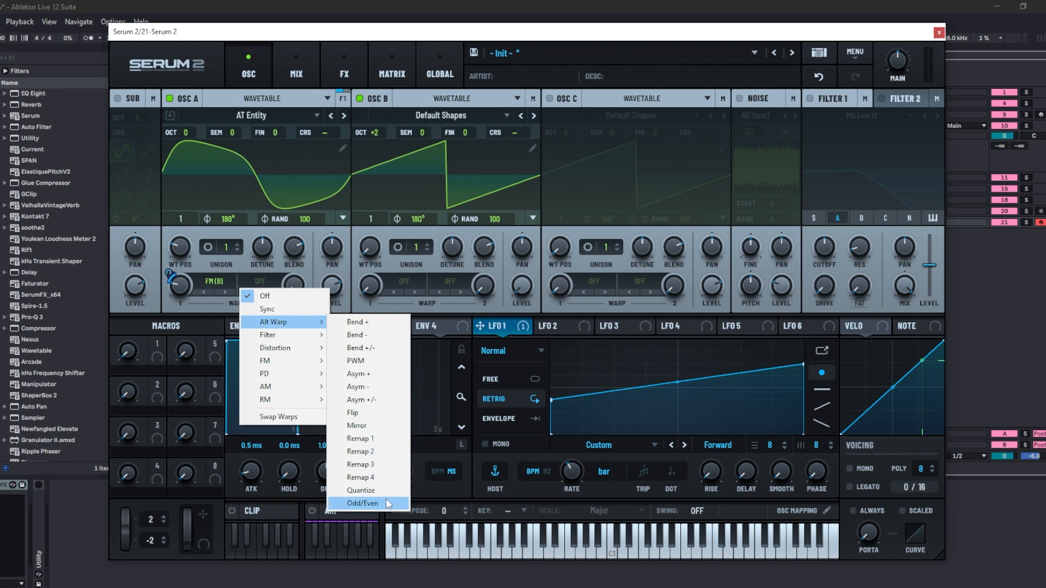
{"action": "mouse_move", "coordinate": [311, 342]}
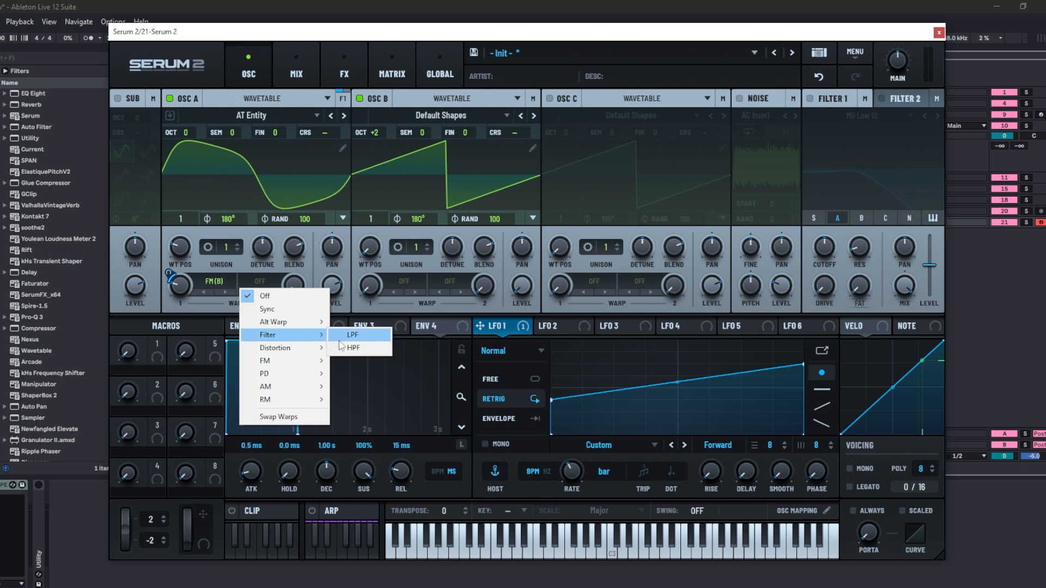
{"action": "mouse_move", "coordinate": [292, 356]}
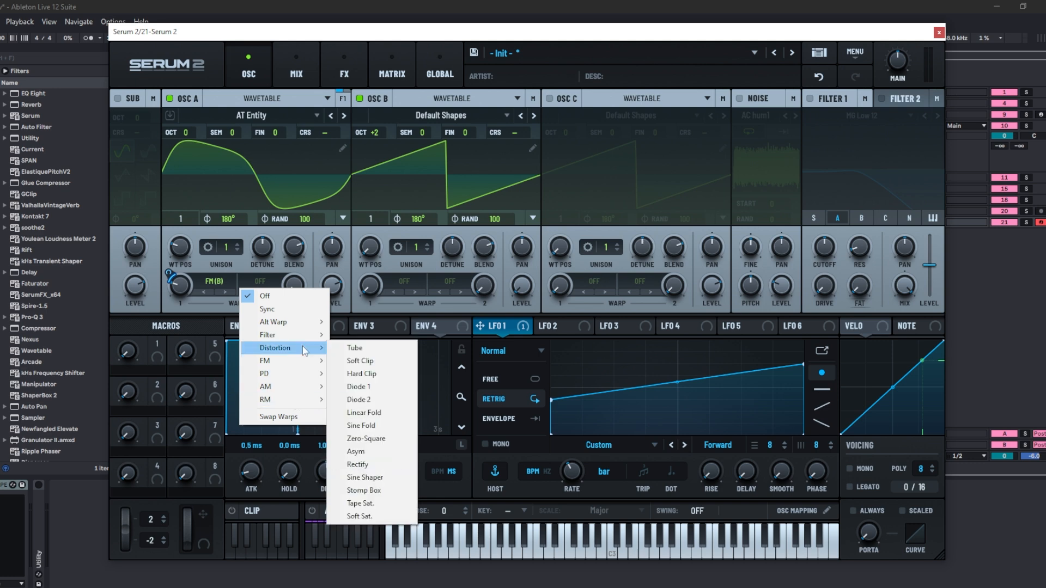
{"action": "left_click", "coordinate": [351, 348]}
{"action": "left_click_drag", "start_coordinate": [296, 279], "coordinate": [322, 259]}
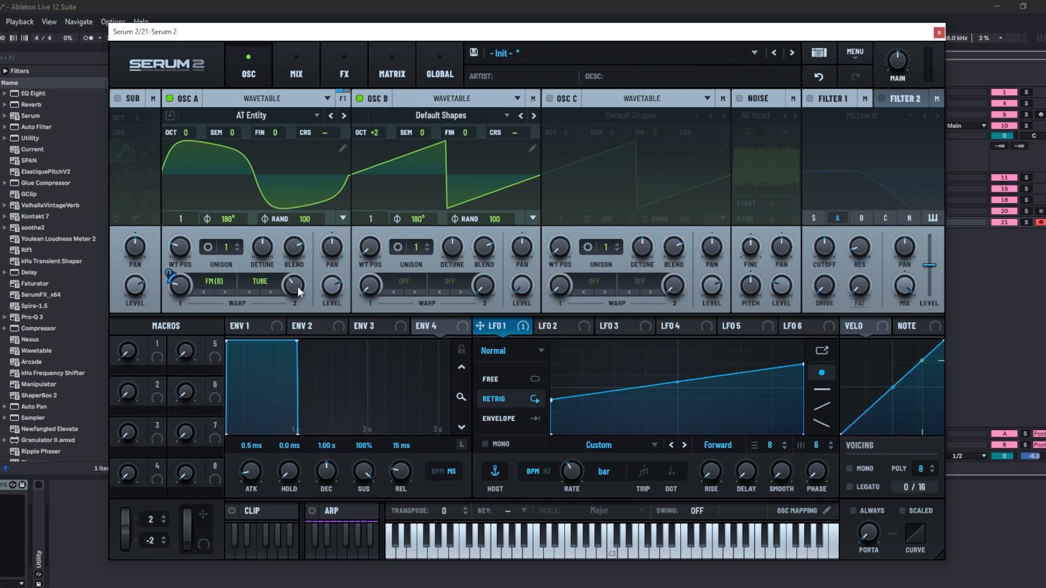
{"action": "mouse_move", "coordinate": [298, 286]}
{"action": "left_mouse_down"}
{"action": "mouse_move", "coordinate": [313, 209]}
{"action": "mouse_move", "coordinate": [309, 260]}
{"action": "mouse_move", "coordinate": [281, 286]}
{"action": "left_mouse_up"}
- Switch the second warp mode to Sync, lower its amount, and route LFO 1 to the second warp knob
{"action": "left_click", "coordinate": [263, 282]}
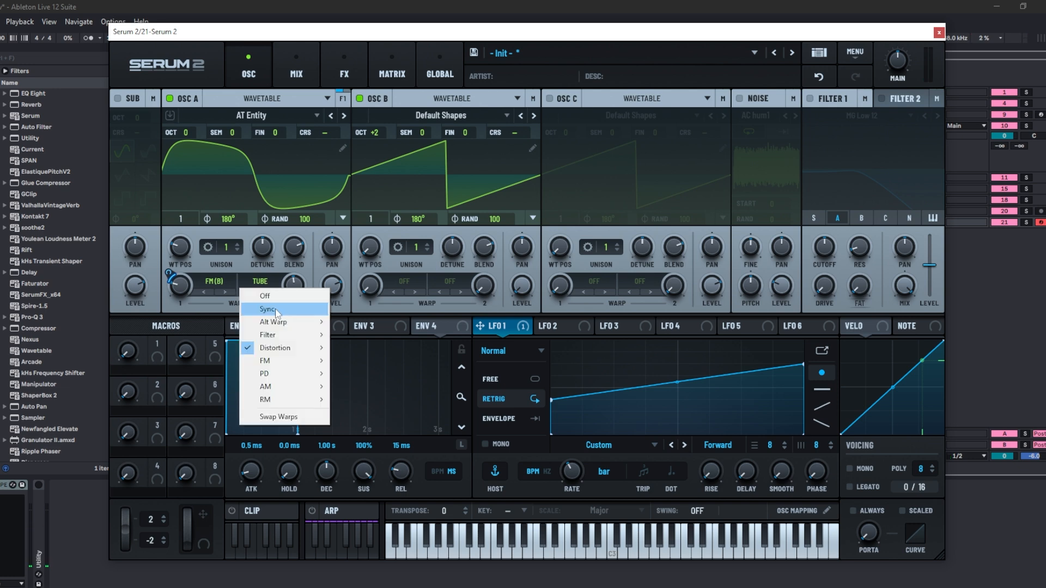
{"action": "left_click", "coordinate": [275, 302]}
{"action": "left_click_drag", "start_coordinate": [293, 286], "coordinate": [296, 318]}
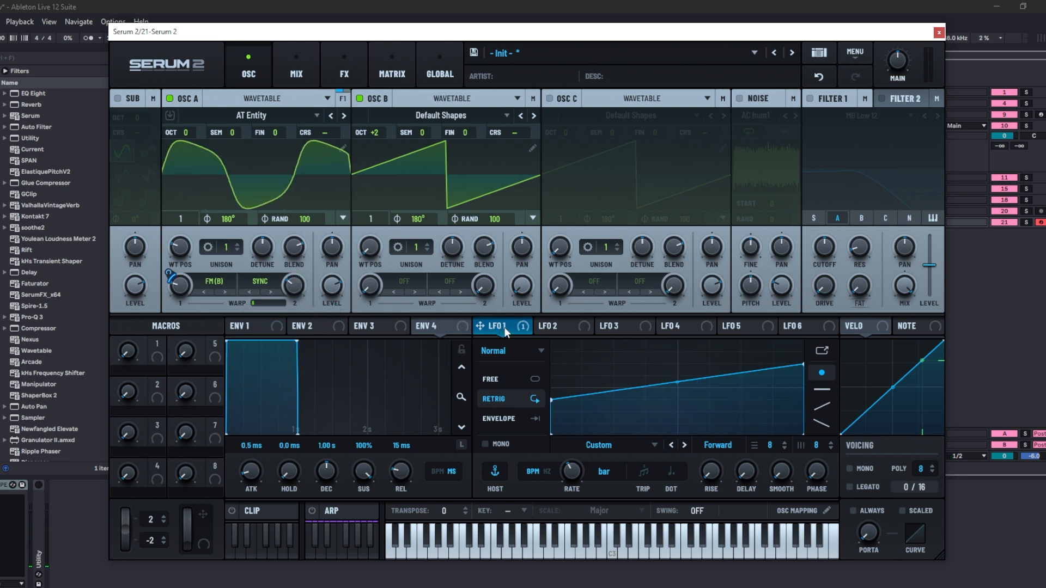
{"action": "left_click_drag", "start_coordinate": [505, 330], "coordinate": [293, 284]}
- Open Oscillator A's unison settings and browse its mode and stack options
{"action": "left_click", "coordinate": [209, 249]}
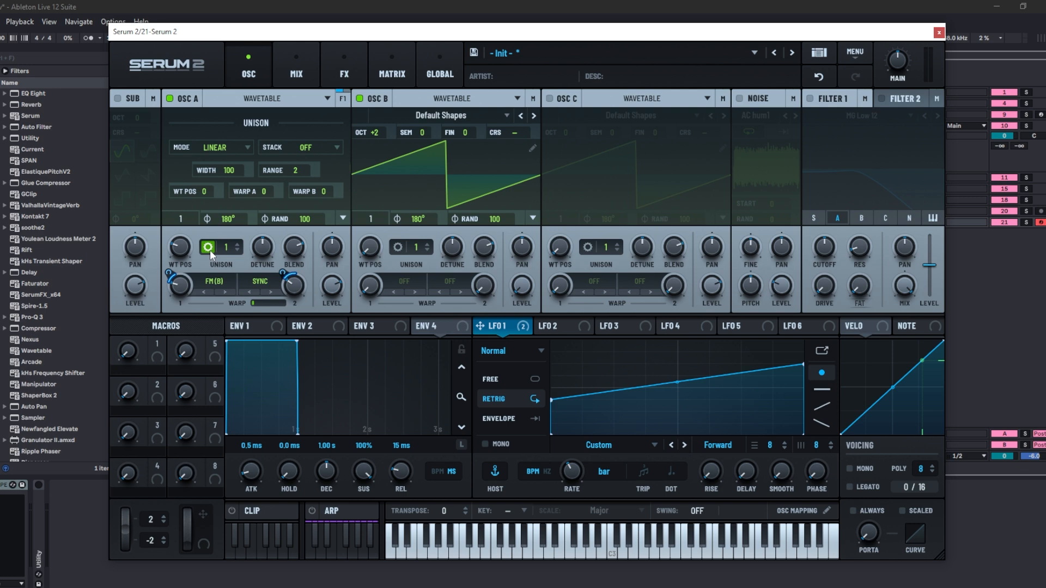
{"action": "left_click", "coordinate": [246, 149]}
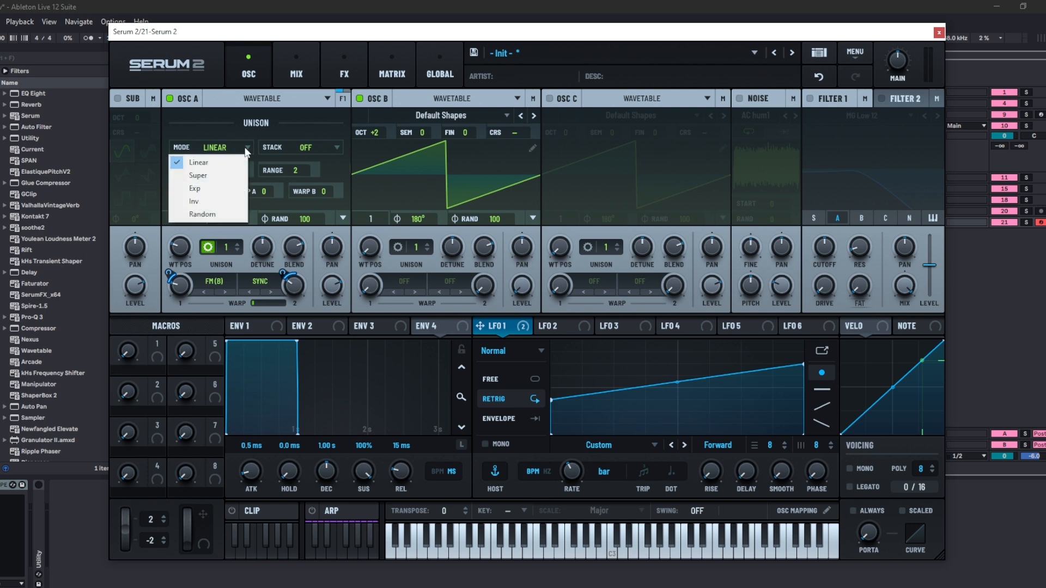
{"action": "left_click", "coordinate": [328, 146]}
{"action": "left_click", "coordinate": [248, 170]}
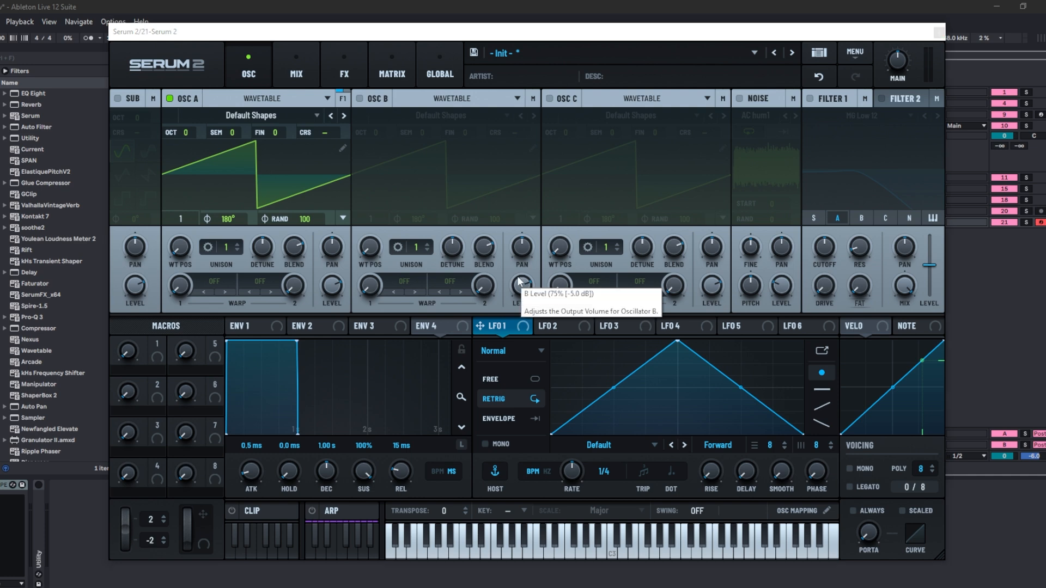
- Check the random phase mode options, then switch Oscillator A's pitch control to Harmonics mode and set it to 6
{"action": "left_click", "coordinate": [343, 217]}
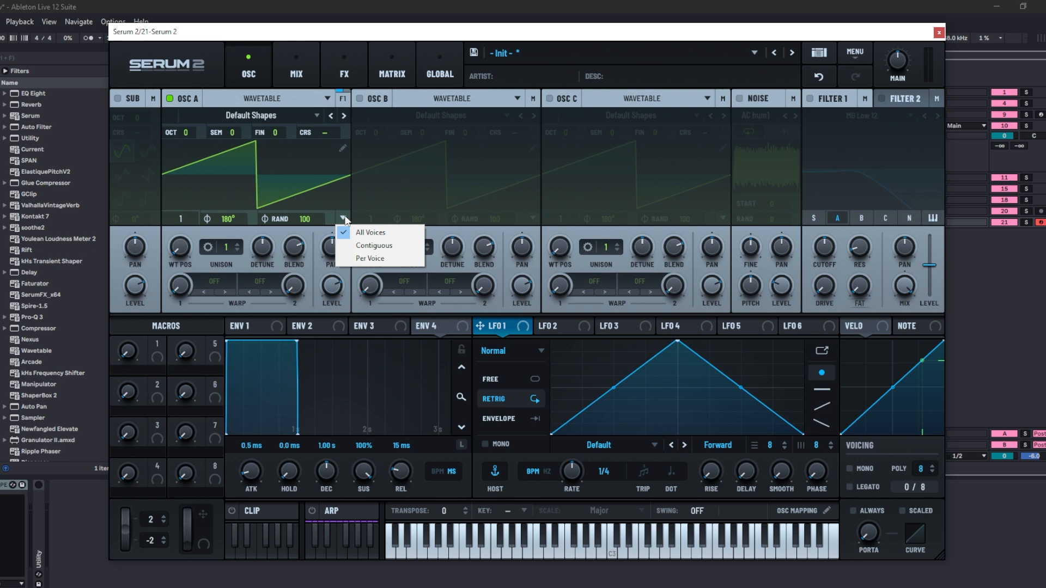
{"action": "left_click", "coordinate": [352, 203]}
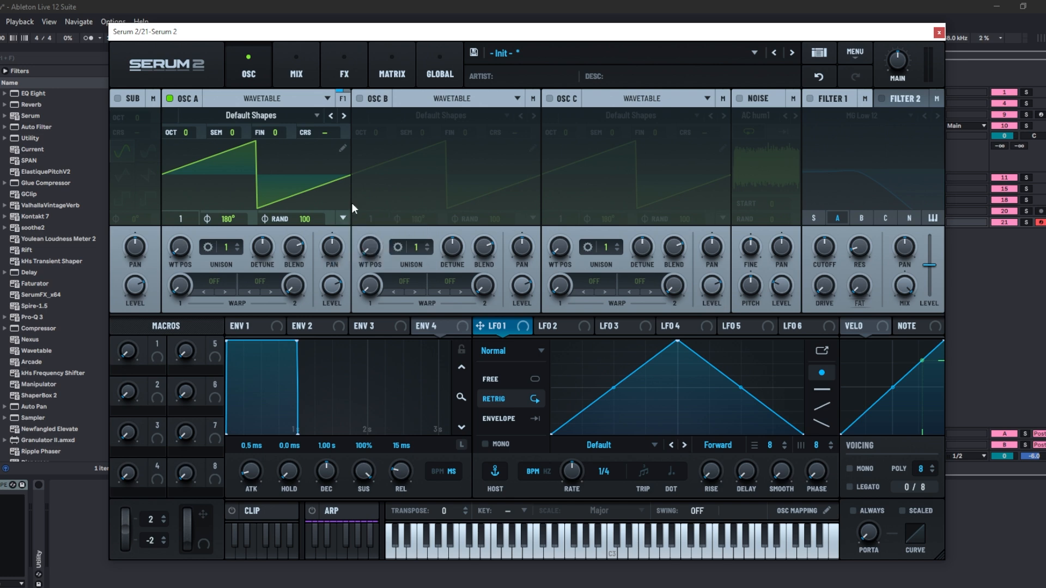
{"action": "right_click", "coordinate": [231, 133]}
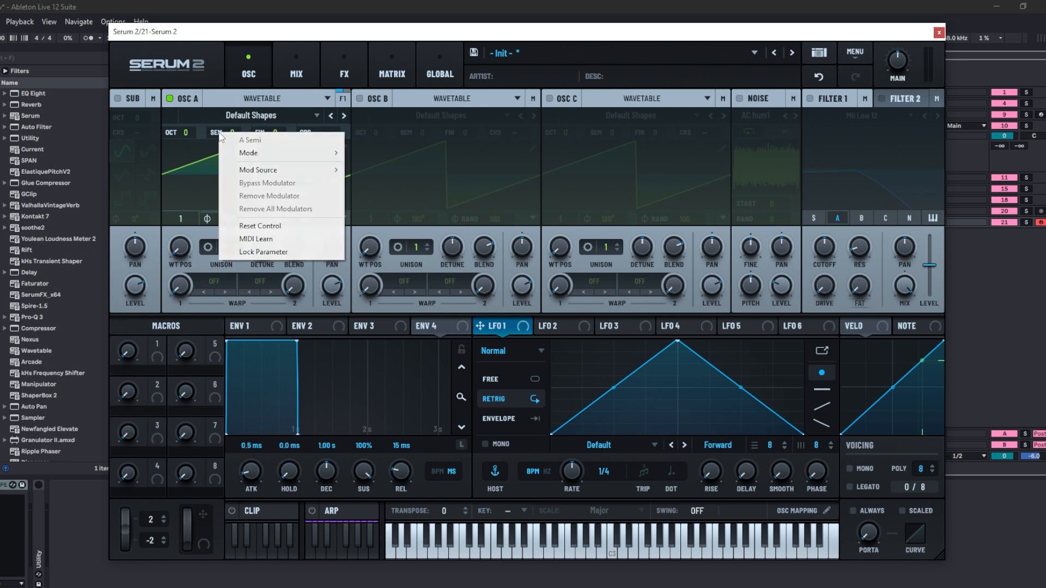
{"action": "mouse_move", "coordinate": [300, 155]}
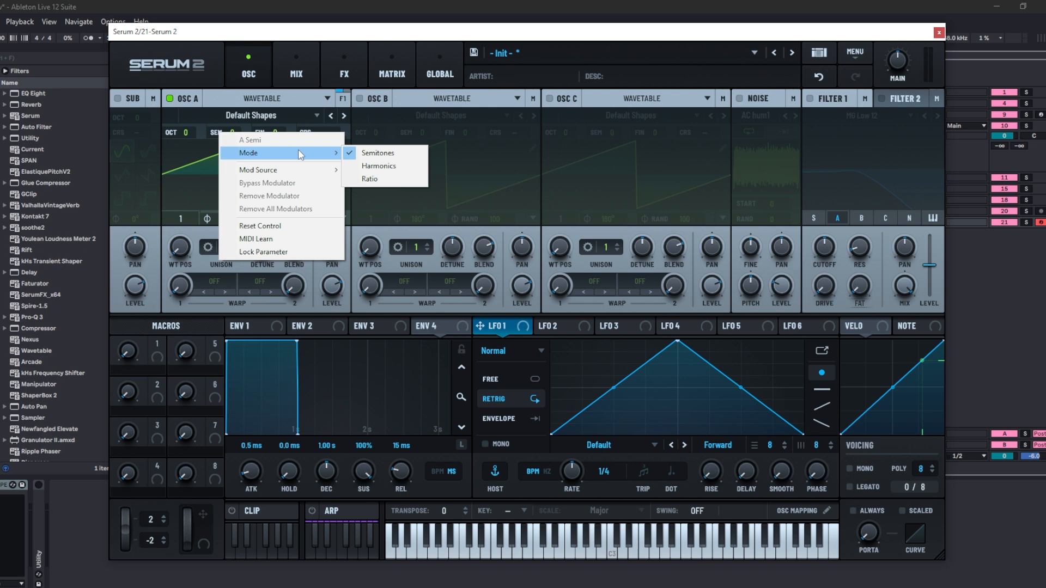
{"action": "left_click", "coordinate": [380, 166]}
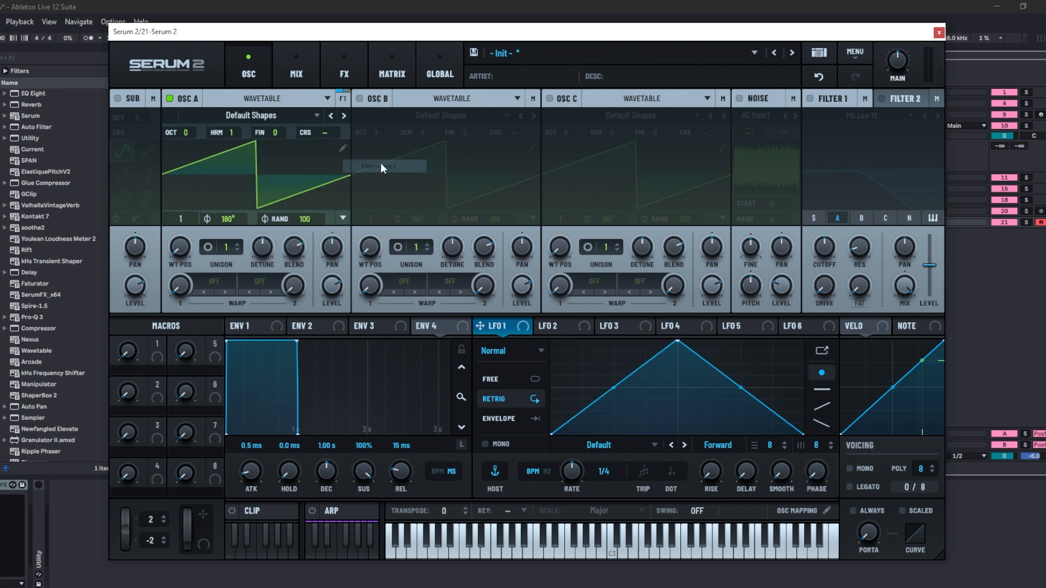
{"action": "left_click", "coordinate": [231, 134]}
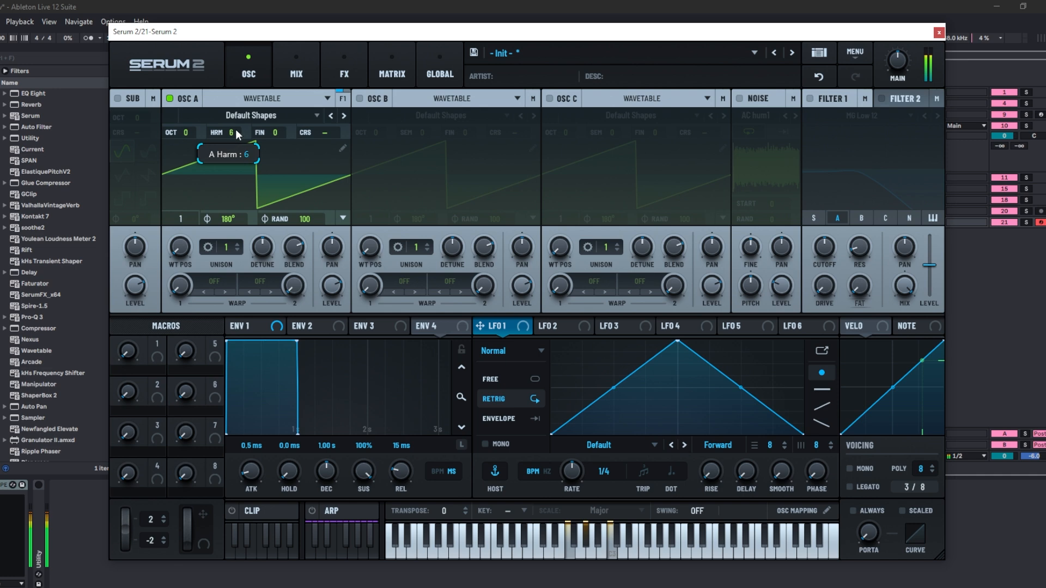
{"action": "scroll", "coordinate": [236, 136], "scroll_direction": "down", "scroll_amount": 2}
- Switch Oscillator A's pitch control to Ratio mode, set the ratio to 2.000, and nudge the Hz offset
{"action": "right_click", "coordinate": [220, 135]}
{"action": "mouse_move", "coordinate": [256, 155]}
{"action": "left_click", "coordinate": [371, 180]}
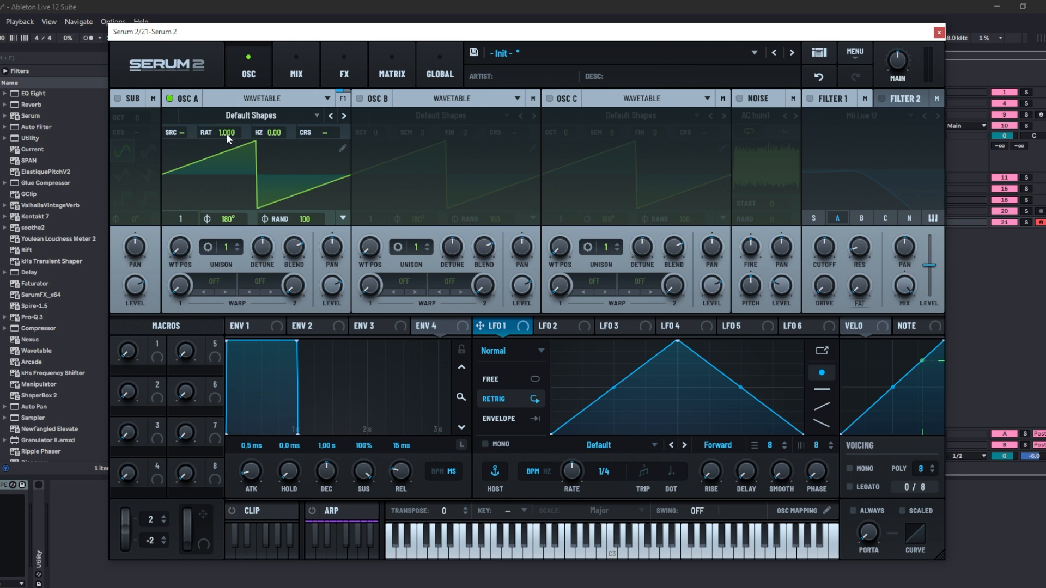
{"action": "scroll", "coordinate": [227, 134], "scroll_direction": "up", "scroll_amount": 3}
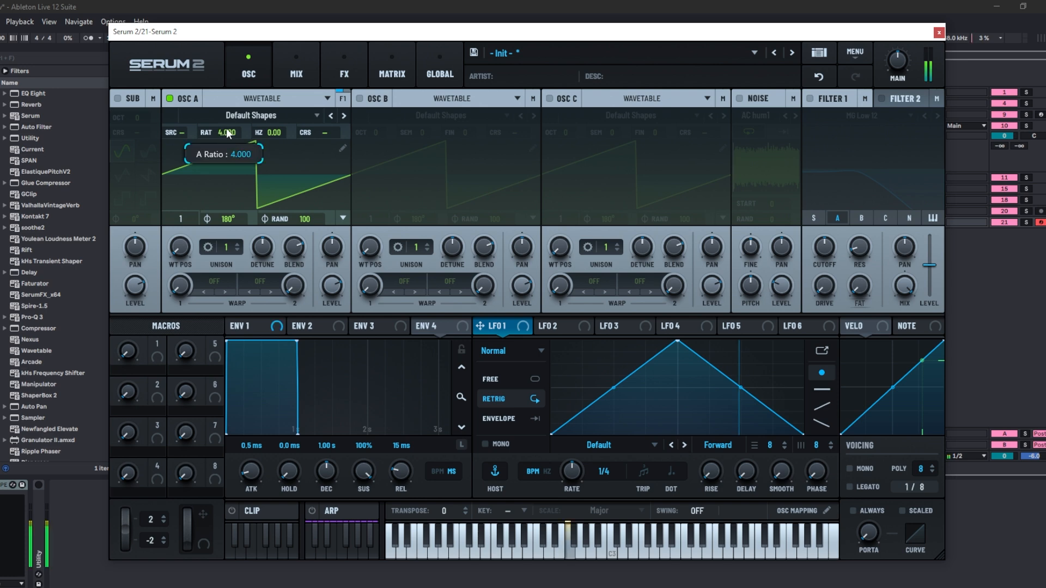
{"action": "scroll", "coordinate": [228, 134], "scroll_direction": "down", "scroll_amount": 1}
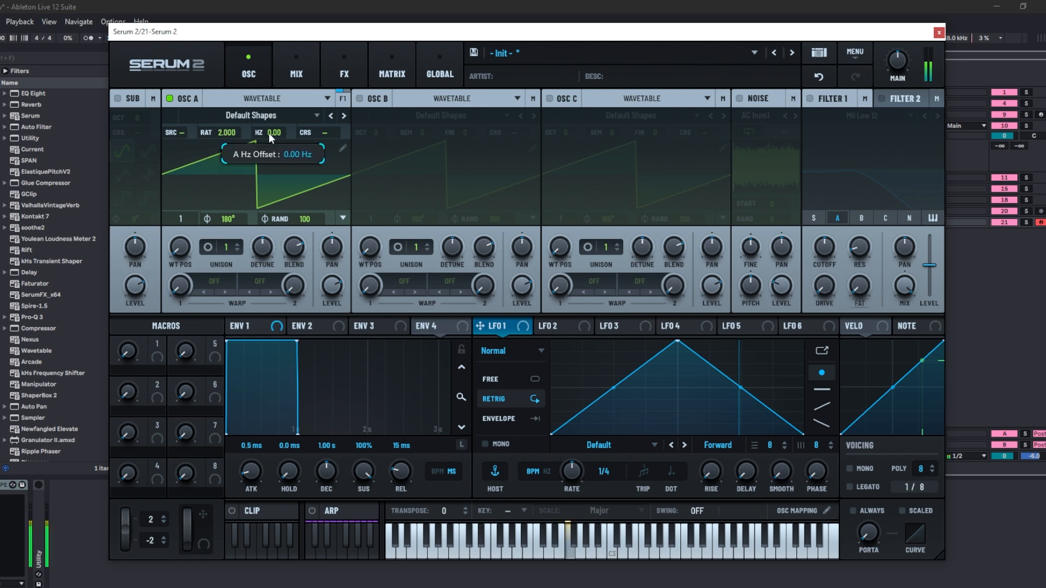
{"action": "mouse_move", "coordinate": [272, 133]}
{"action": "left_mouse_down"}
{"action": "mouse_move", "coordinate": [279, 116]}
{"action": "mouse_move", "coordinate": [282, 148]}
{"action": "left_mouse_up"}
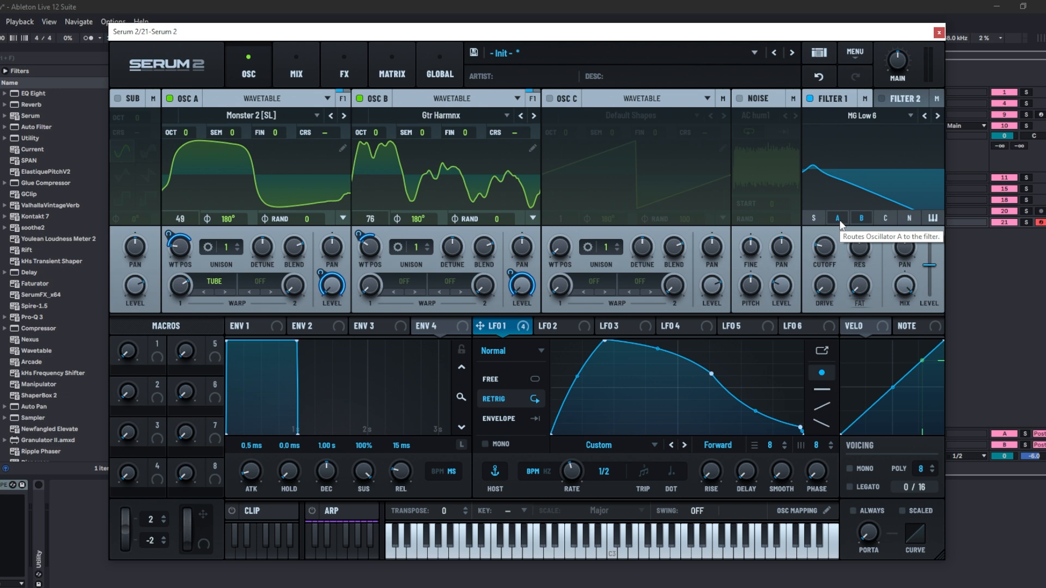
- Start playback and route LFO 1 to Filter 1's Cutoff knob
{"action": "key", "text": "space"}
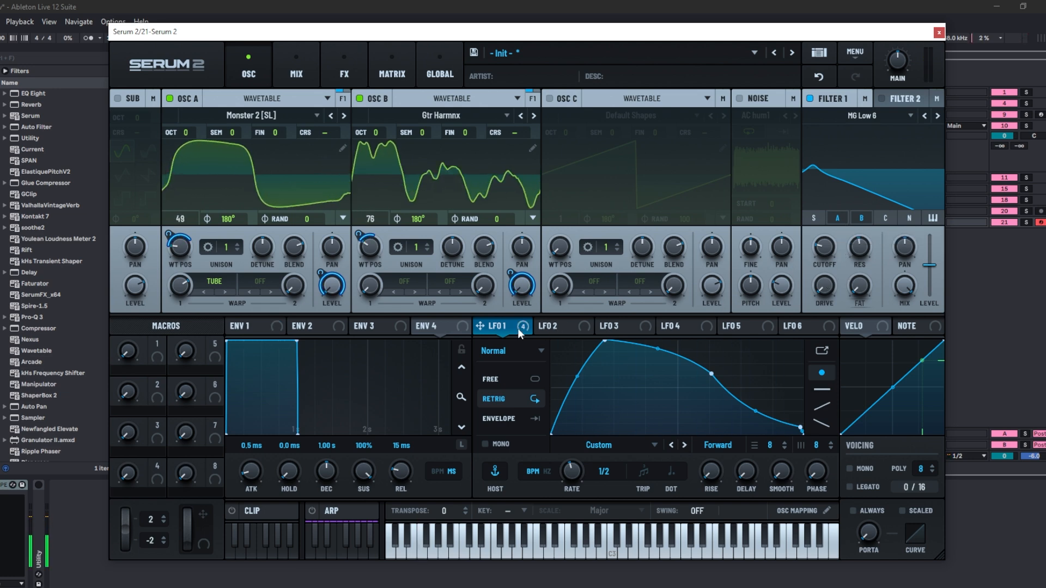
{"action": "left_click_drag", "start_coordinate": [517, 328], "coordinate": [823, 249]}
{"action": "mouse_move", "coordinate": [814, 258]}
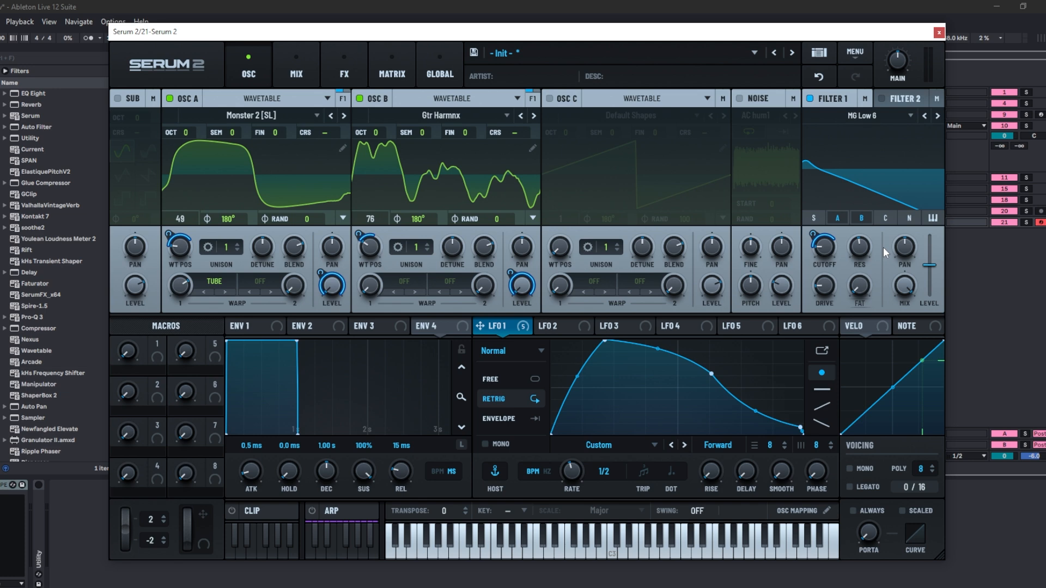
- Toggle Oscillator C's routing into Filter 1 on and off, and inspect Filter 1's output routing options
{"action": "left_click", "coordinate": [885, 219]}
{"action": "left_click", "coordinate": [884, 220]}
{"action": "left_click", "coordinate": [864, 103]}
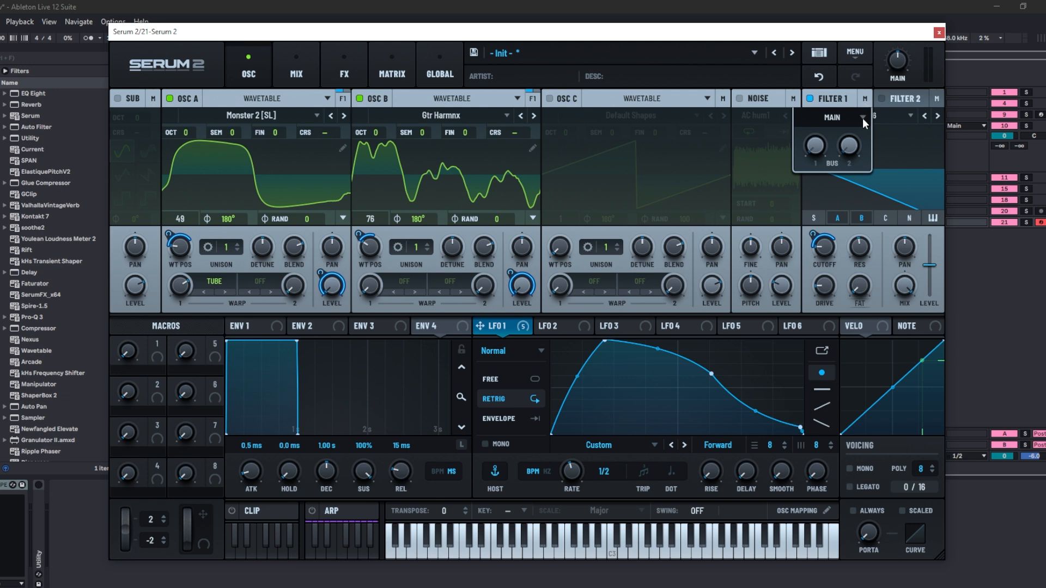
{"action": "left_click", "coordinate": [862, 121]}
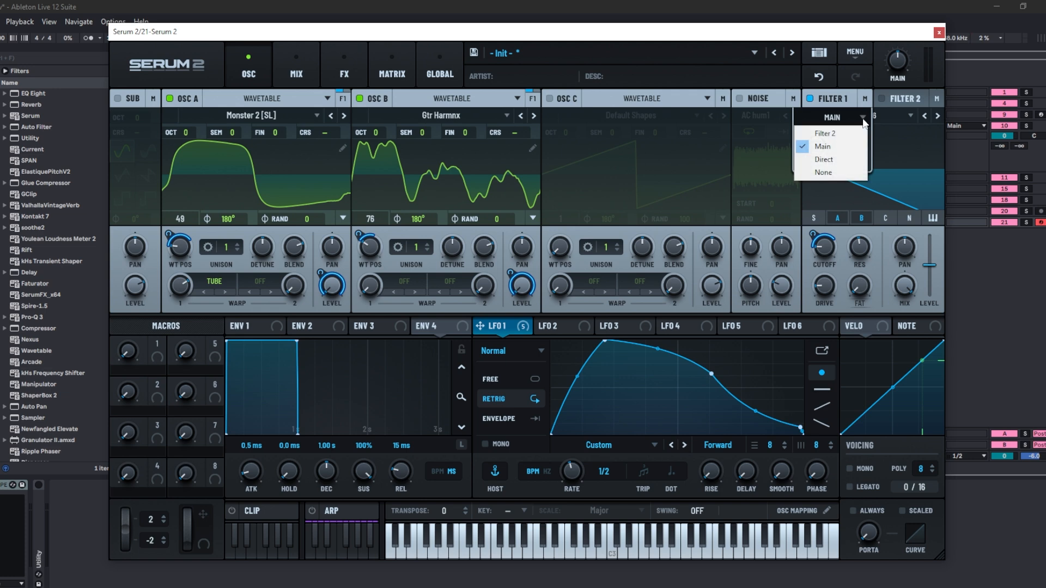
{"action": "left_click", "coordinate": [863, 121]}
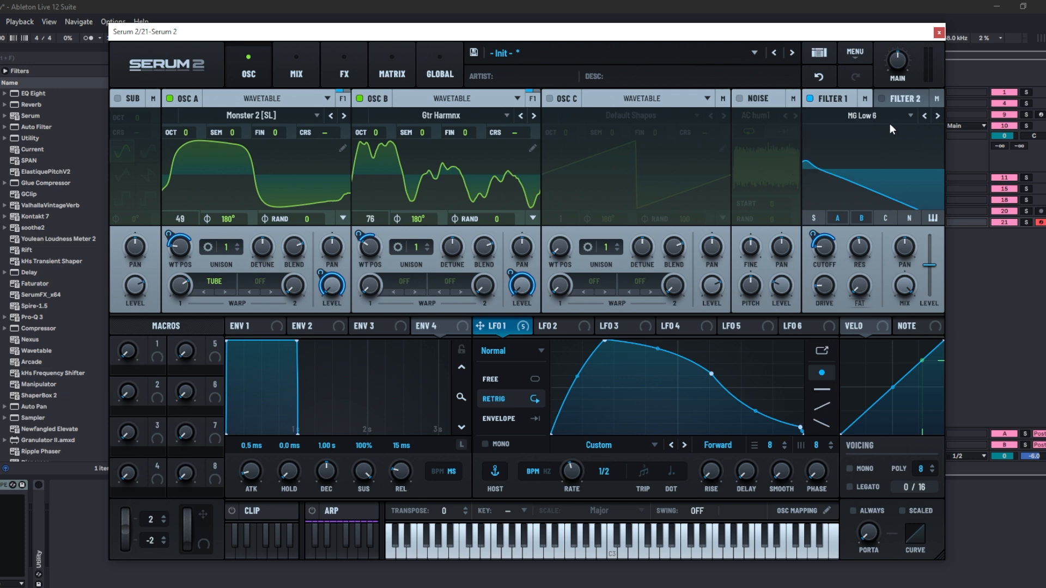
- Change Filter 1's type to Wsp from the New category
{"action": "left_click", "coordinate": [881, 116]}
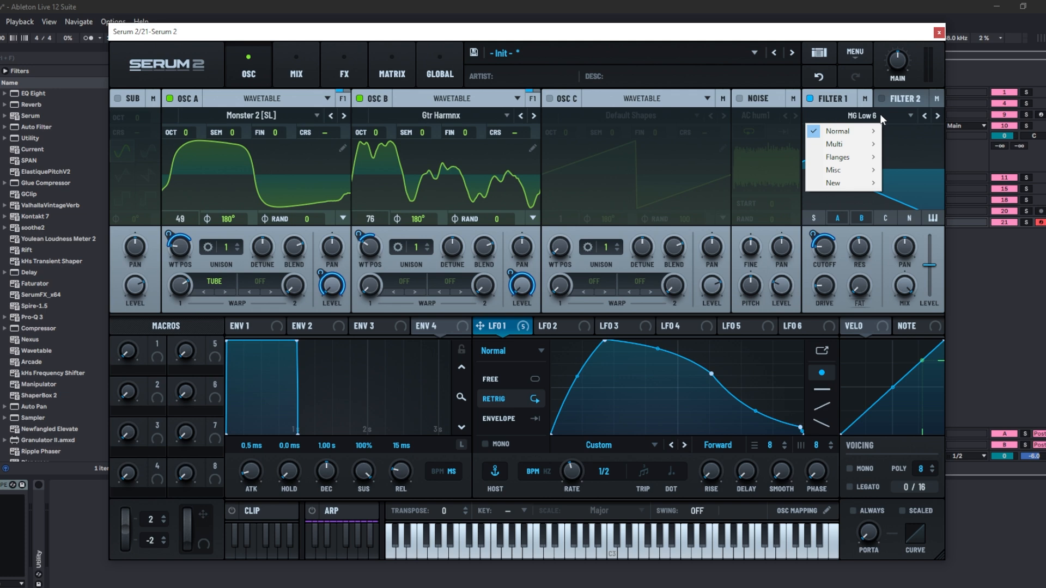
{"action": "mouse_move", "coordinate": [855, 187]}
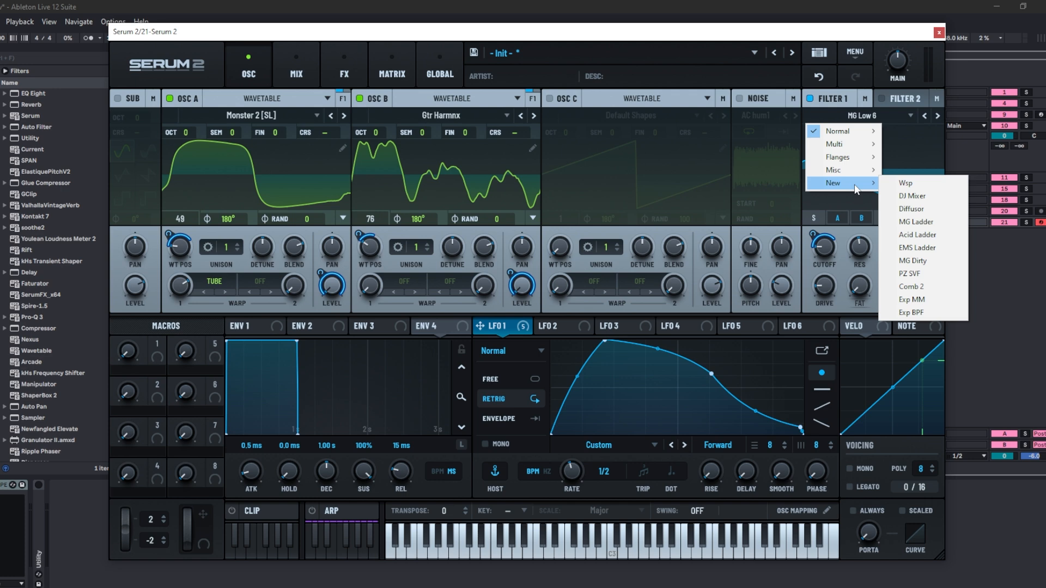
{"action": "left_click", "coordinate": [888, 186]}
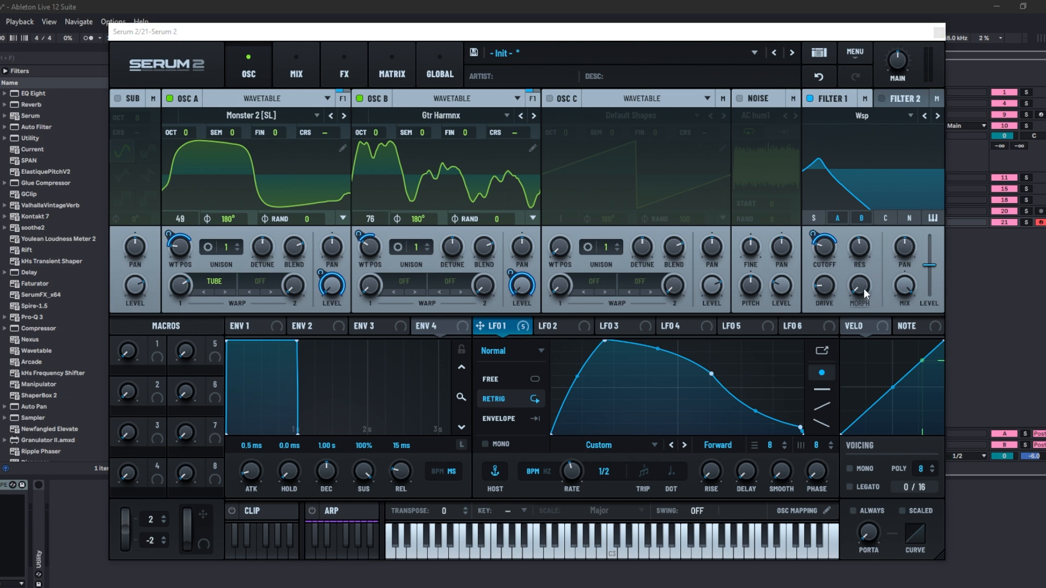
- Adjust Filter 1's Morph knob and modulate Filter 1 with LFO 1 while the sound plays
{"action": "mouse_move", "coordinate": [864, 288]}
{"action": "left_click_drag", "start_coordinate": [863, 287], "coordinate": [871, 262]}
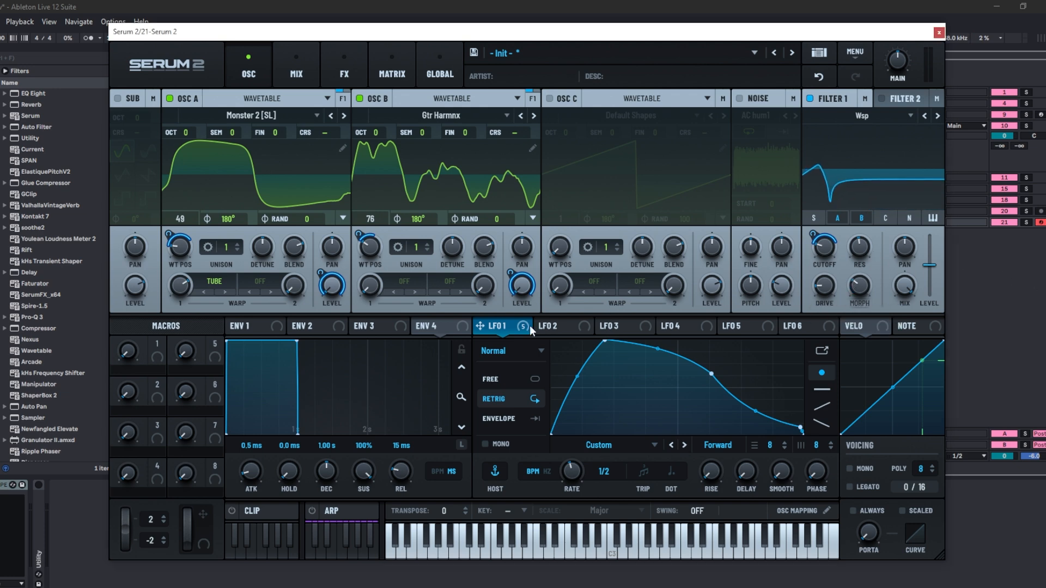
{"action": "left_click_drag", "start_coordinate": [529, 325], "coordinate": [838, 257]}
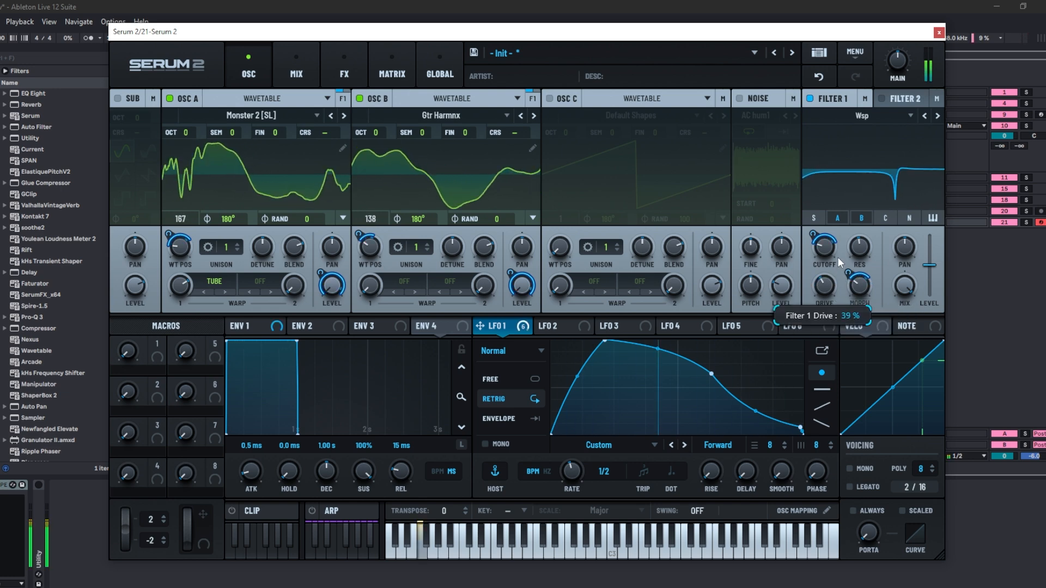
{"action": "mouse_move", "coordinate": [846, 270]}
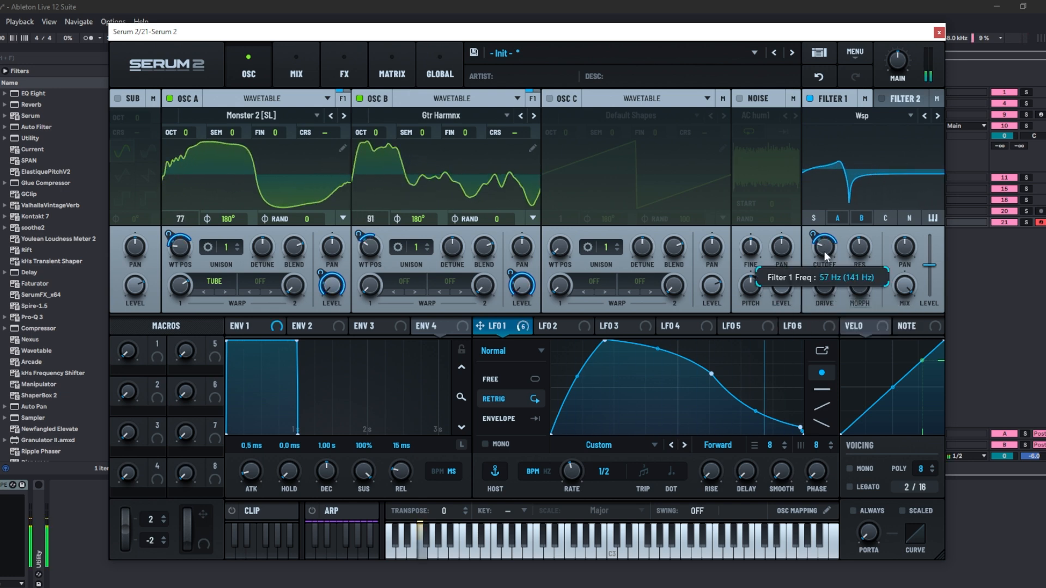
{"action": "left_click_drag", "start_coordinate": [864, 299], "coordinate": [868, 266]}
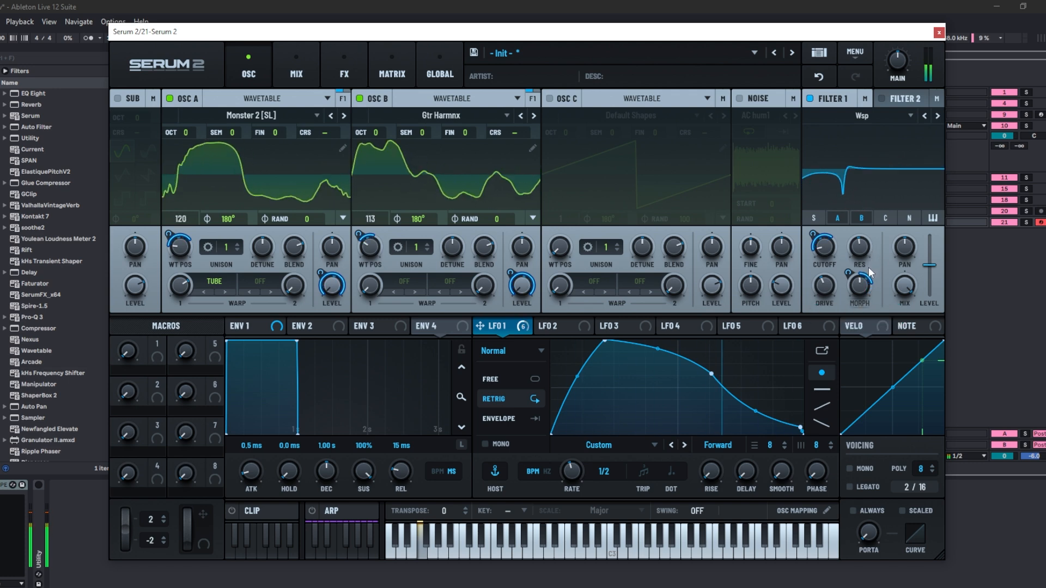
- Change Filter 1's type to DJ Mixer and step on to the Diffusor type
{"action": "left_click", "coordinate": [861, 116]}
{"action": "left_click", "coordinate": [907, 198]}
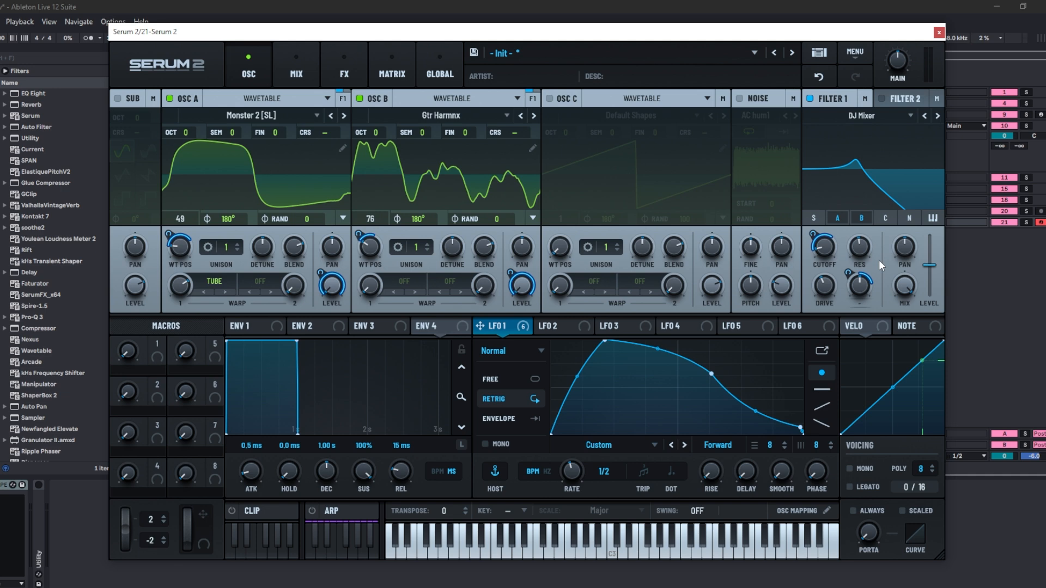
{"action": "left_click", "coordinate": [937, 115]}
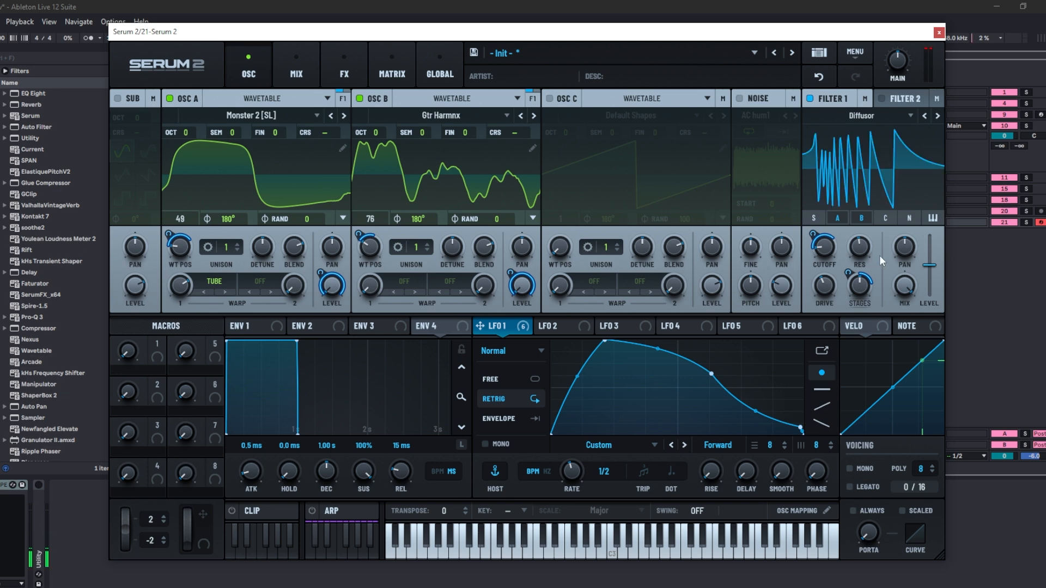
- Remove all modulators from Filter 1's Stages knob and adjust the Cutoff
{"action": "right_click", "coordinate": [859, 284]}
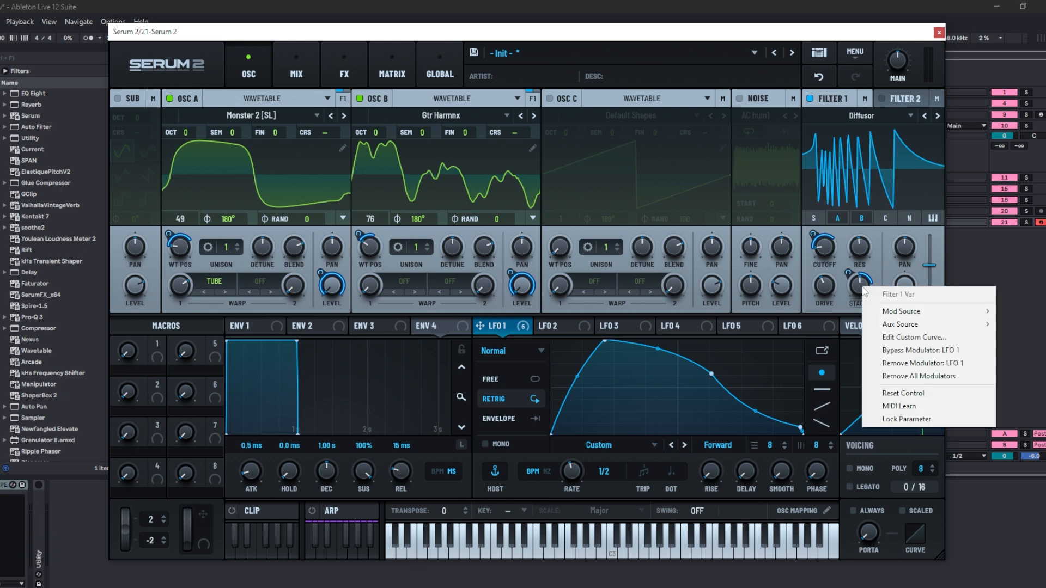
{"action": "left_click", "coordinate": [918, 376]}
{"action": "mouse_move", "coordinate": [827, 250]}
{"action": "left_mouse_down"}
{"action": "mouse_move", "coordinate": [828, 239]}
{"action": "mouse_move", "coordinate": [816, 250]}
{"action": "left_mouse_up"}
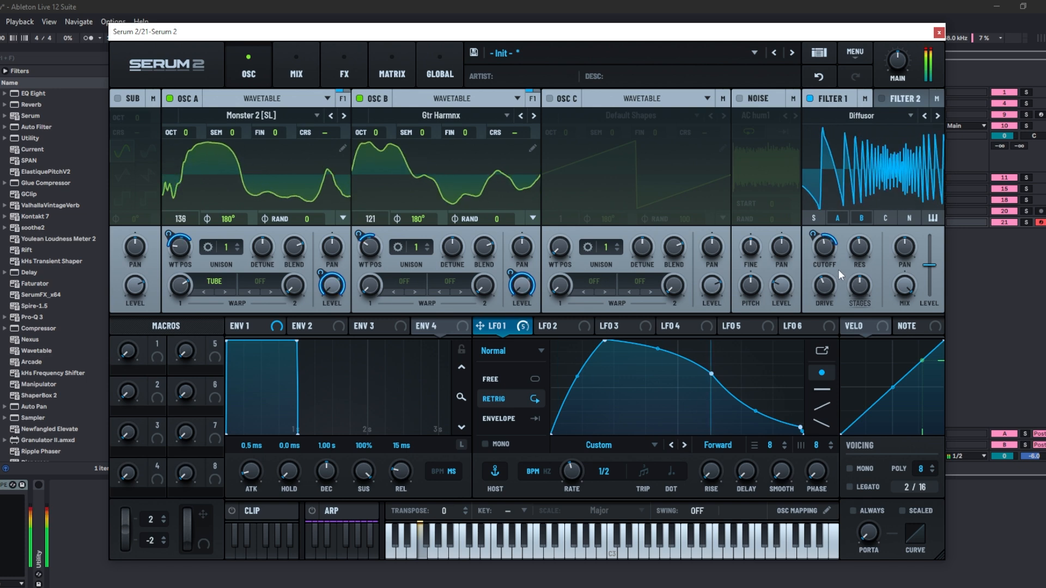
{"action": "mouse_move", "coordinate": [839, 270]}
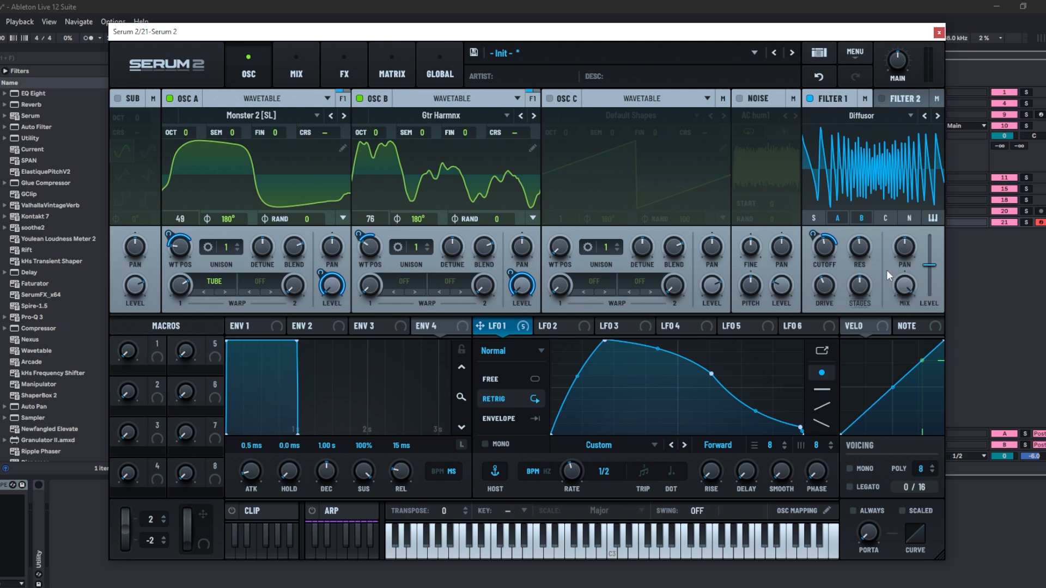
{"action": "mouse_move", "coordinate": [826, 250]}
{"action": "left_mouse_down"}
{"action": "mouse_move", "coordinate": [812, 299]}
{"action": "mouse_move", "coordinate": [831, 249]}
{"action": "left_mouse_up"}
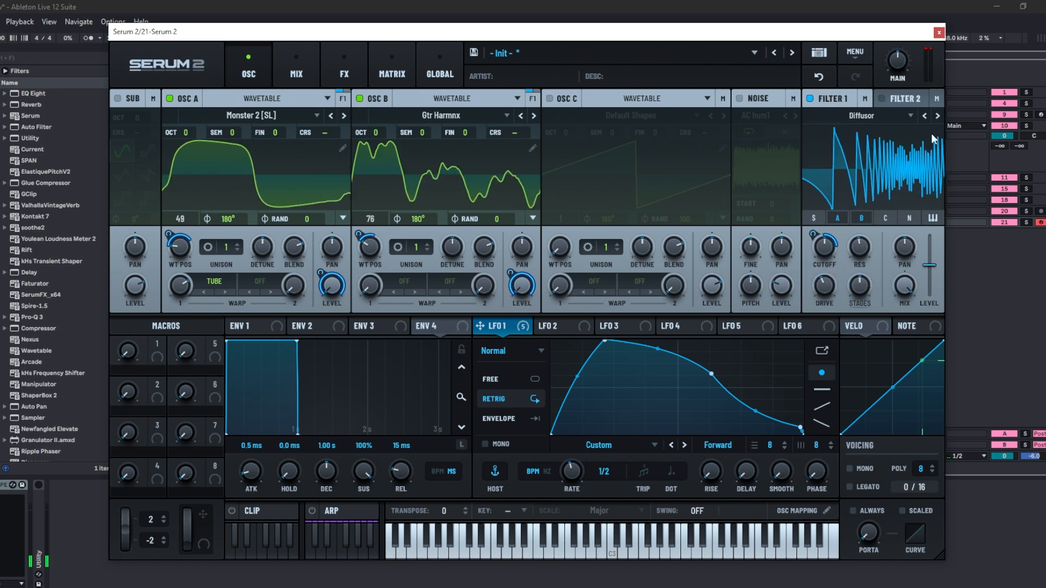
- Step Filter 1 to the MG Ladder type and set its Smooth knob to 0%
{"action": "left_click", "coordinate": [937, 116]}
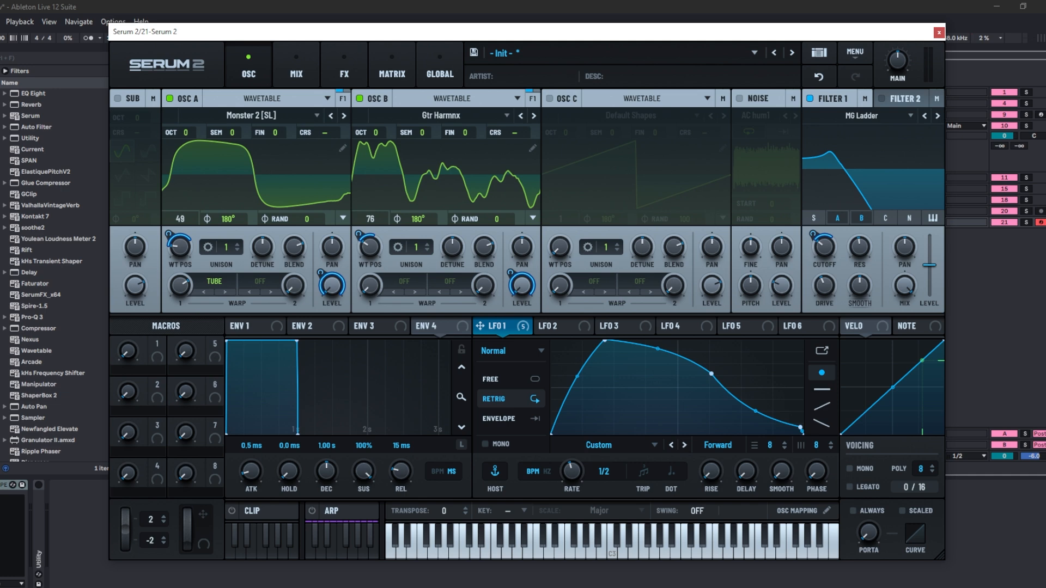
{"action": "left_click_drag", "start_coordinate": [859, 289], "coordinate": [848, 370]}
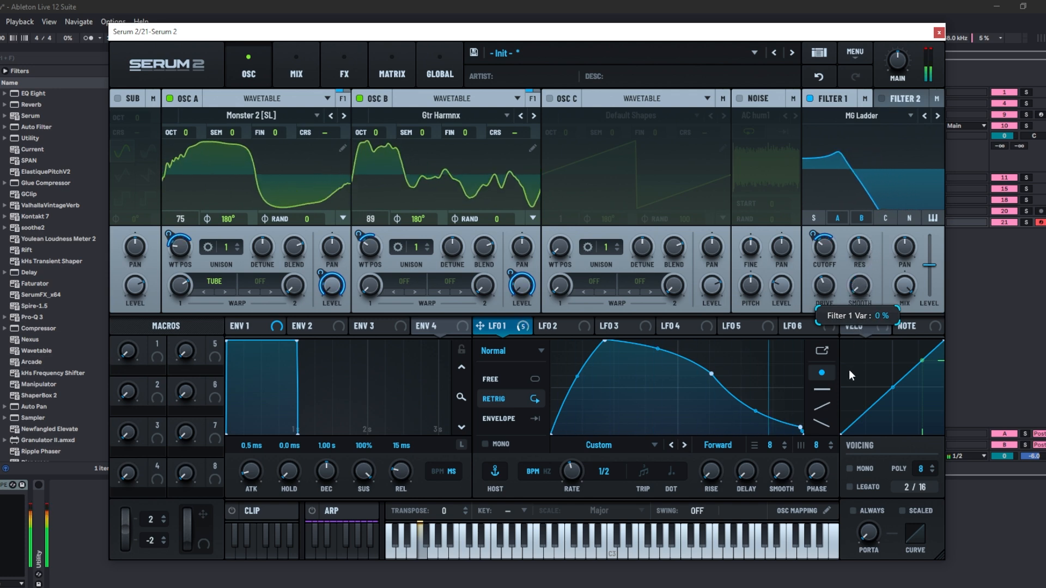
- Switch Filter 1 to Acid Ladder and sweep its Resonance and Cutoff knobs
{"action": "left_click", "coordinate": [937, 116]}
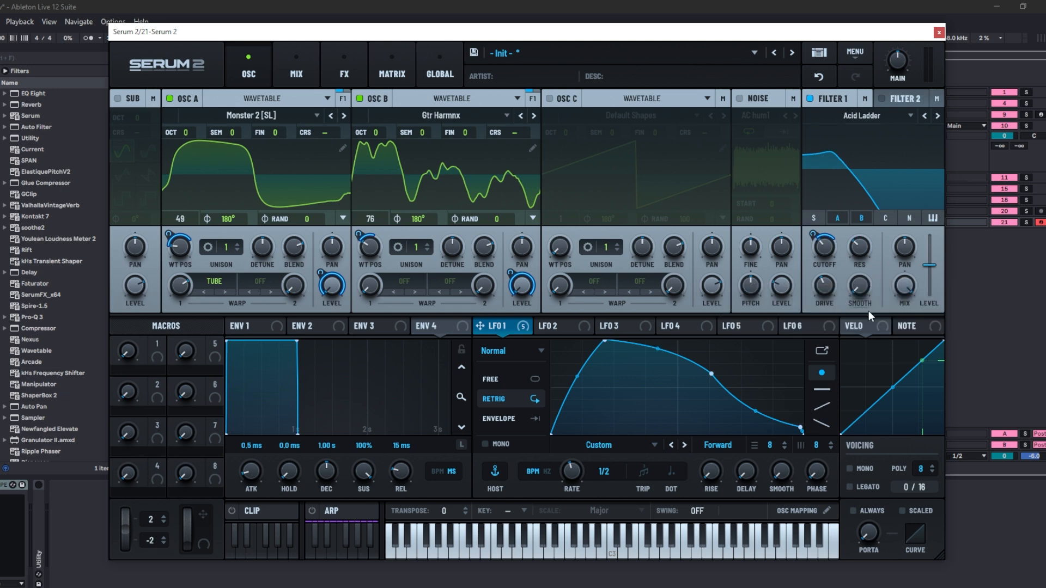
{"action": "left_click_drag", "start_coordinate": [868, 310], "coordinate": [908, 218]}
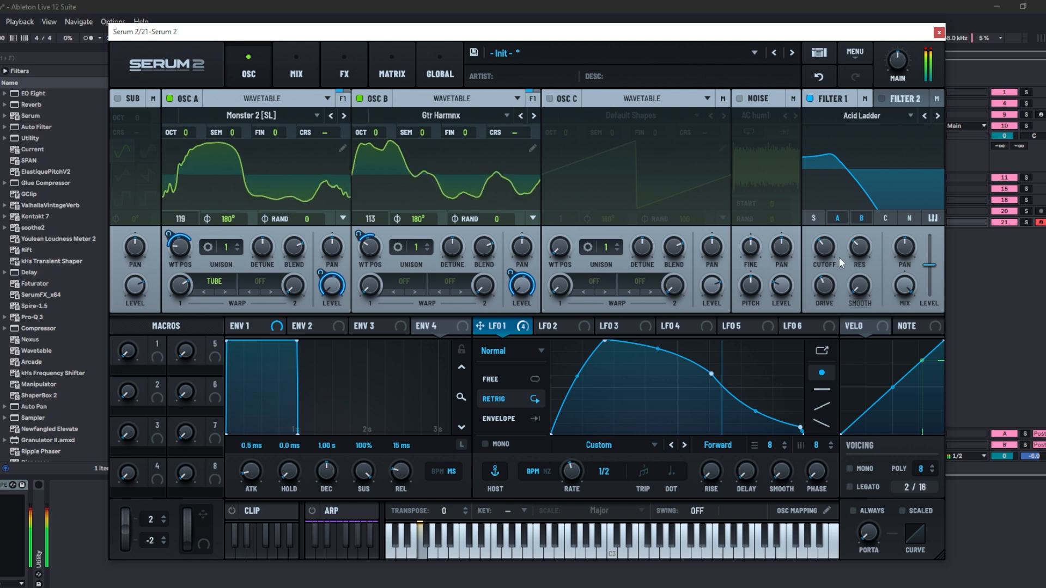
{"action": "left_click_drag", "start_coordinate": [838, 257], "coordinate": [889, 188]}
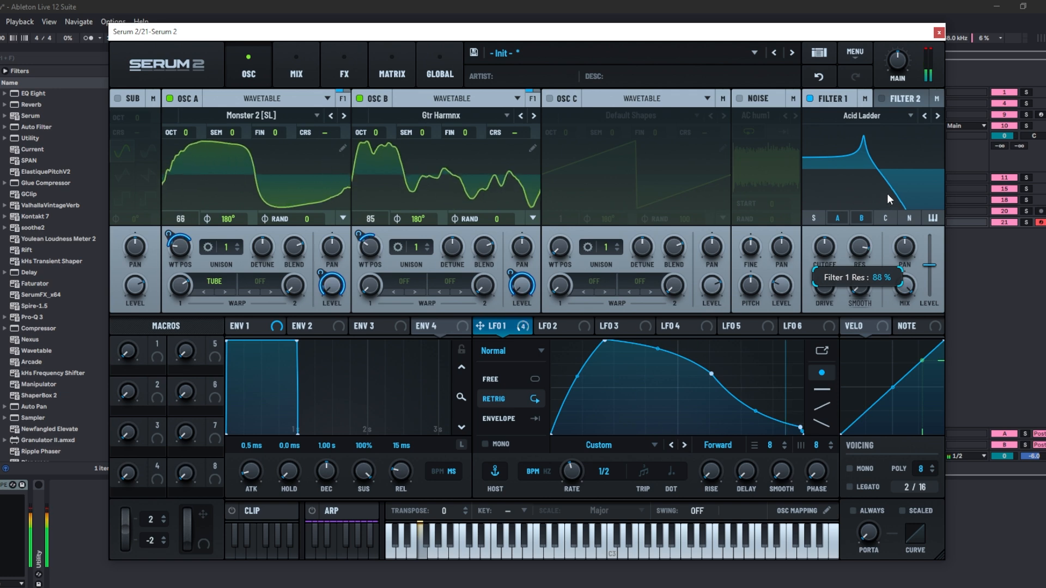
{"action": "left_click_drag", "start_coordinate": [824, 249], "coordinate": [838, 306]}
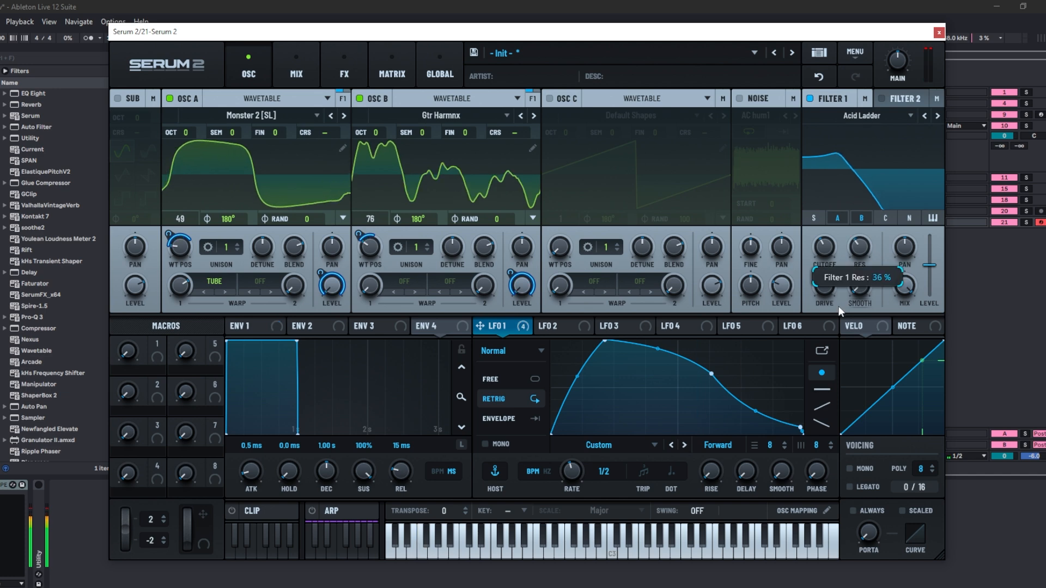
- Switch Filter 1 to MG Dirty, adjust the Cutoff and set the Var knob to about 65%
{"action": "left_click", "coordinate": [937, 116]}
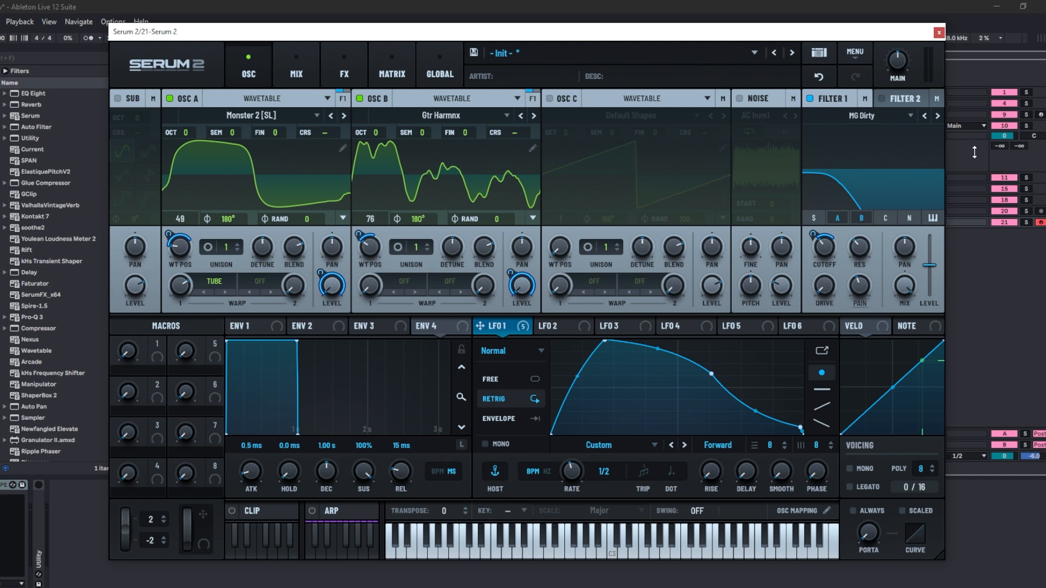
{"action": "mouse_move", "coordinate": [825, 256]}
{"action": "left_click_drag", "start_coordinate": [860, 288], "coordinate": [879, 250]}
{"action": "mouse_move", "coordinate": [863, 289]}
{"action": "left_mouse_down"}
{"action": "mouse_move", "coordinate": [861, 301]}
{"action": "mouse_move", "coordinate": [867, 294]}
{"action": "left_mouse_up"}
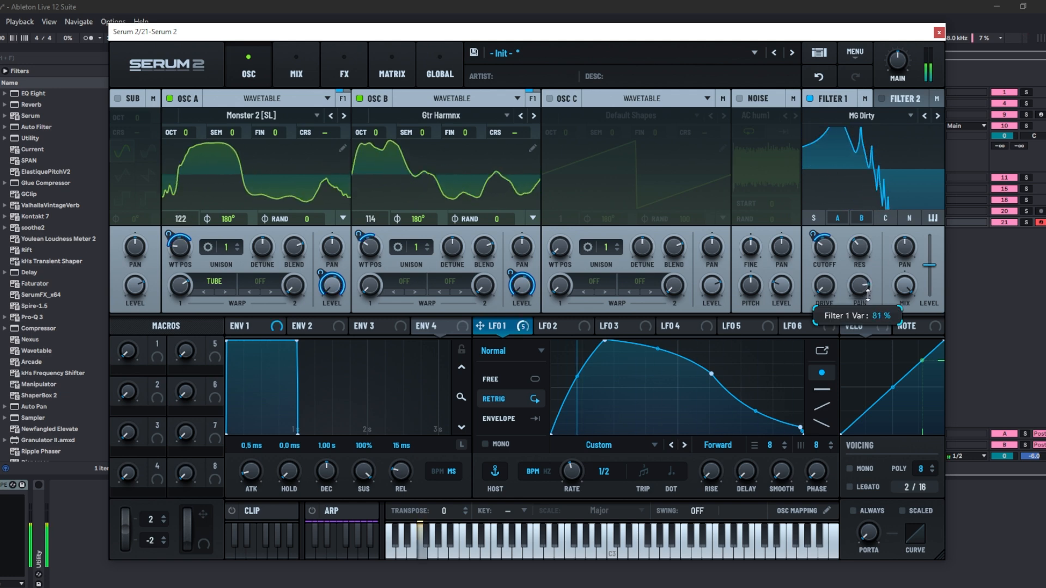
{"action": "left_click_drag", "start_coordinate": [827, 250], "coordinate": [835, 223]}
{"action": "mouse_move", "coordinate": [858, 289]}
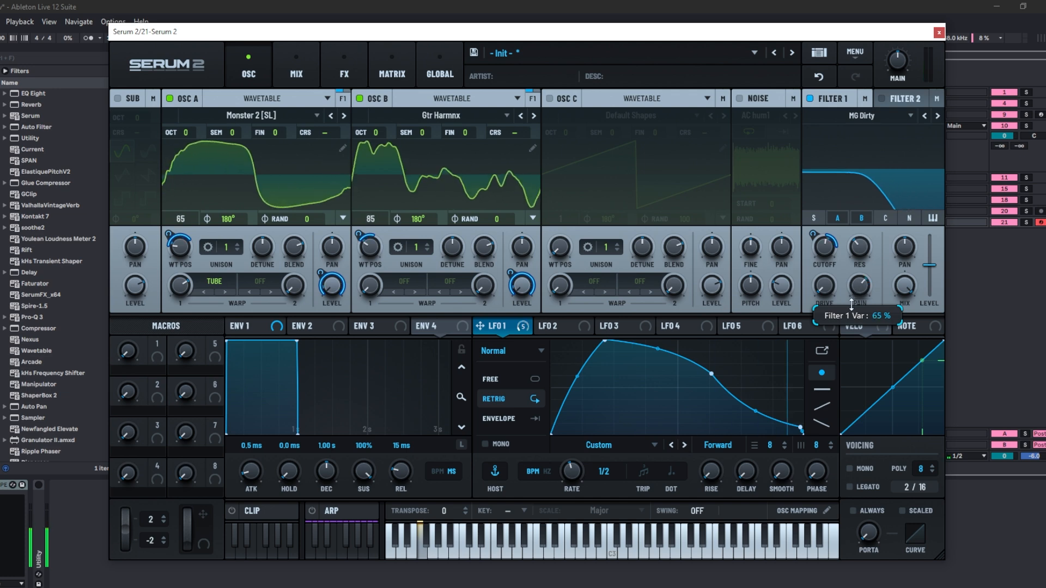
{"action": "left_click_drag", "start_coordinate": [858, 289], "coordinate": [854, 261]}
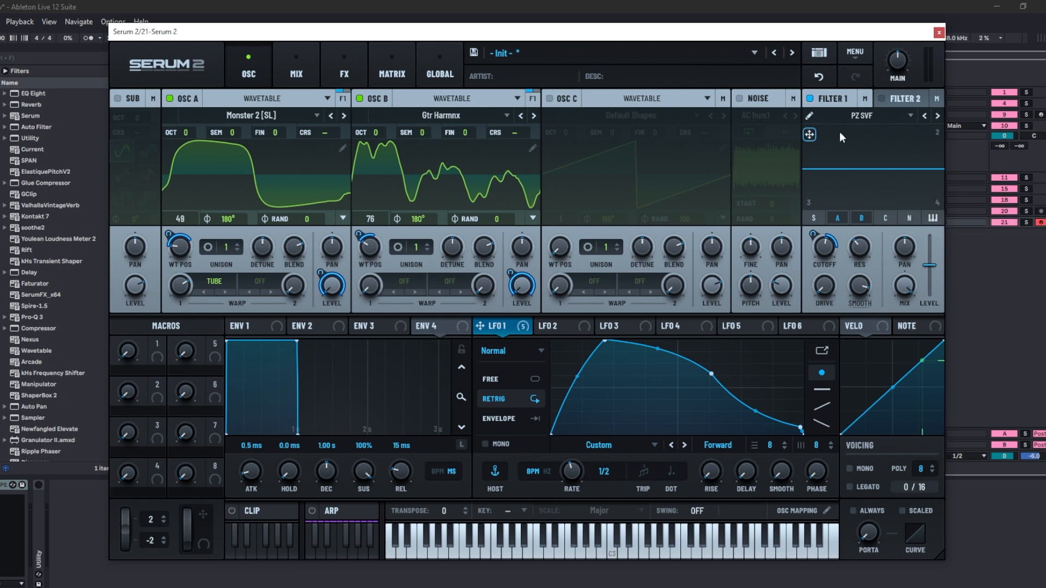
- Open the PZ SVF curve editor and drag nodes into two peaks and two notches, then close it
{"action": "left_click", "coordinate": [809, 116]}
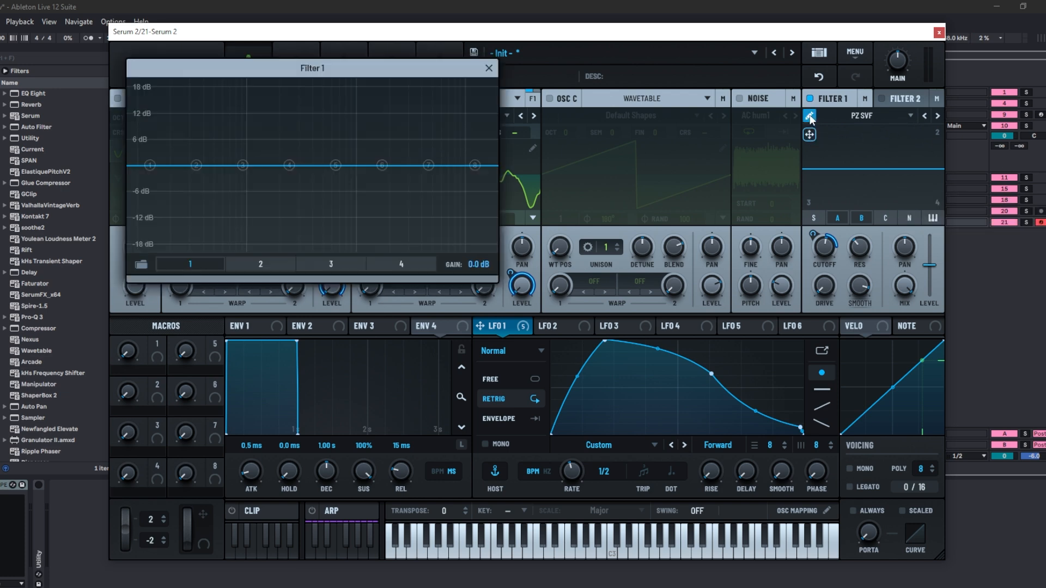
{"action": "left_click_drag", "start_coordinate": [382, 165], "coordinate": [339, 119]}
{"action": "mouse_move", "coordinate": [289, 165]}
{"action": "left_mouse_down"}
{"action": "mouse_move", "coordinate": [280, 207]}
{"action": "mouse_move", "coordinate": [250, 217]}
{"action": "left_mouse_up"}
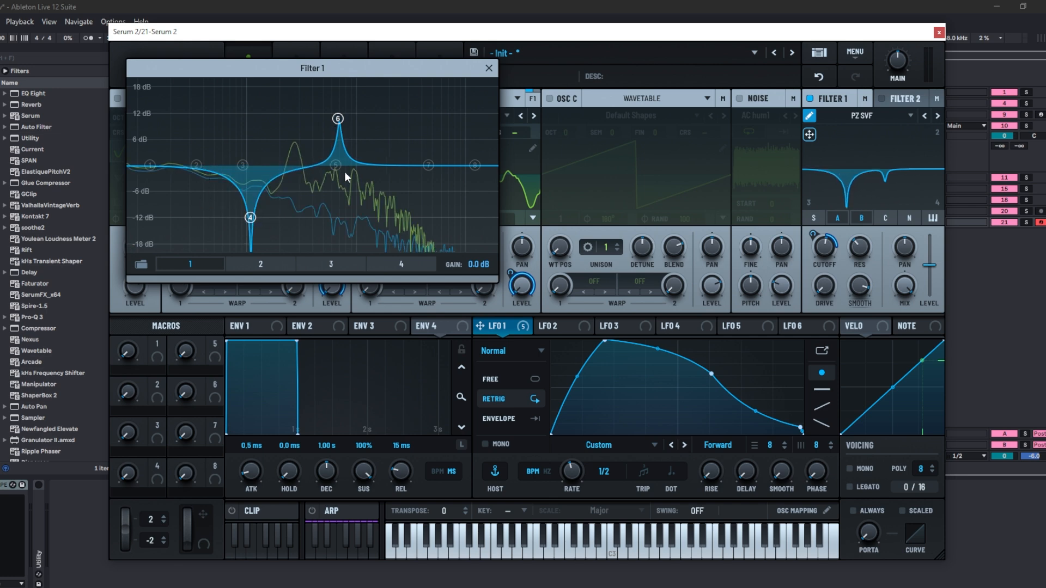
{"action": "left_click_drag", "start_coordinate": [428, 165], "coordinate": [393, 197]}
{"action": "left_click_drag", "start_coordinate": [243, 166], "coordinate": [214, 119]}
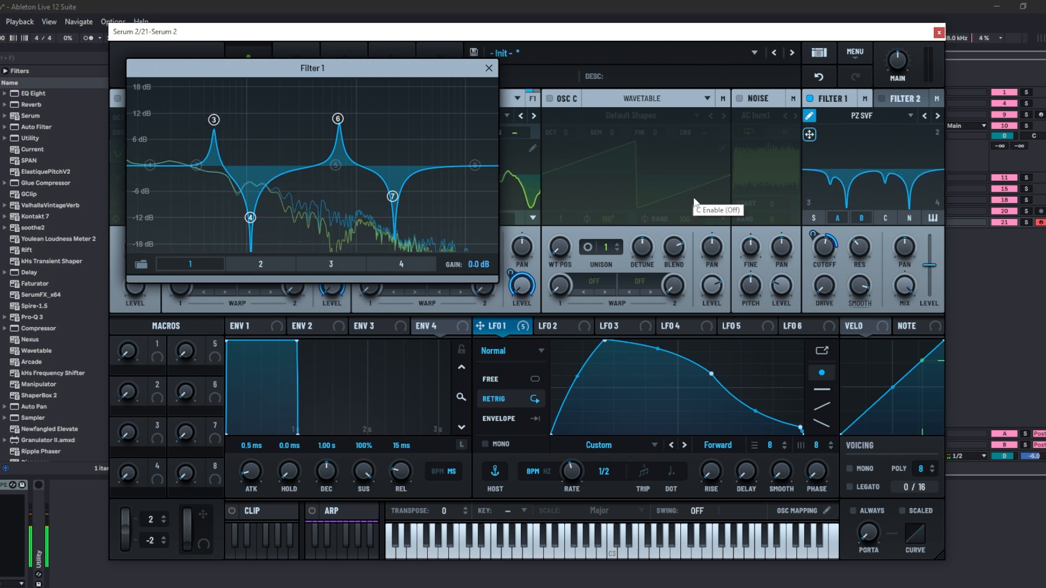
{"action": "left_click", "coordinate": [488, 68]}
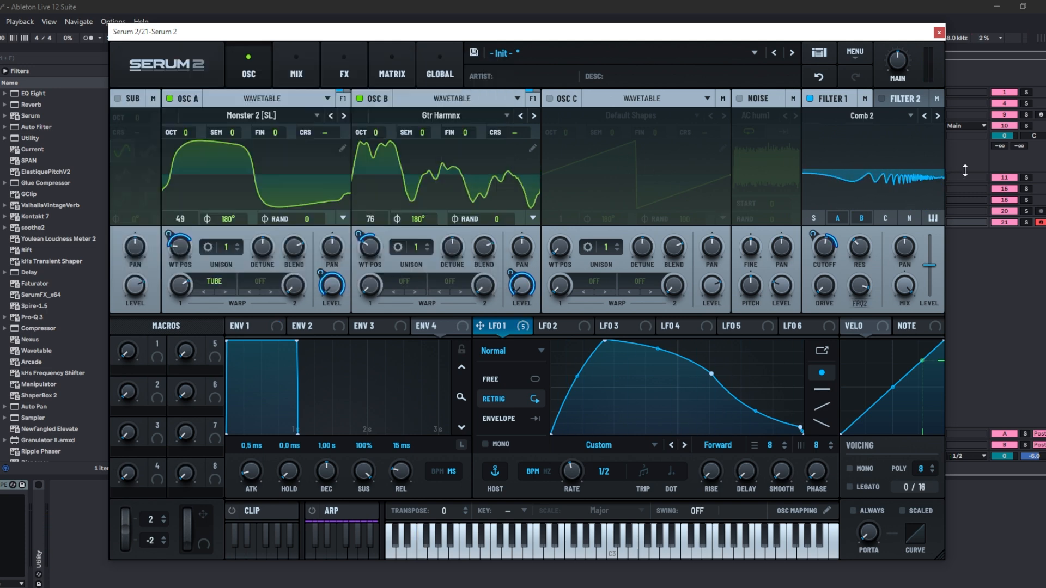
- Adjust the Comb 2 filter's Freq2, Cutoff and Resonance knobs
{"action": "left_click_drag", "start_coordinate": [859, 285], "coordinate": [816, 352]}
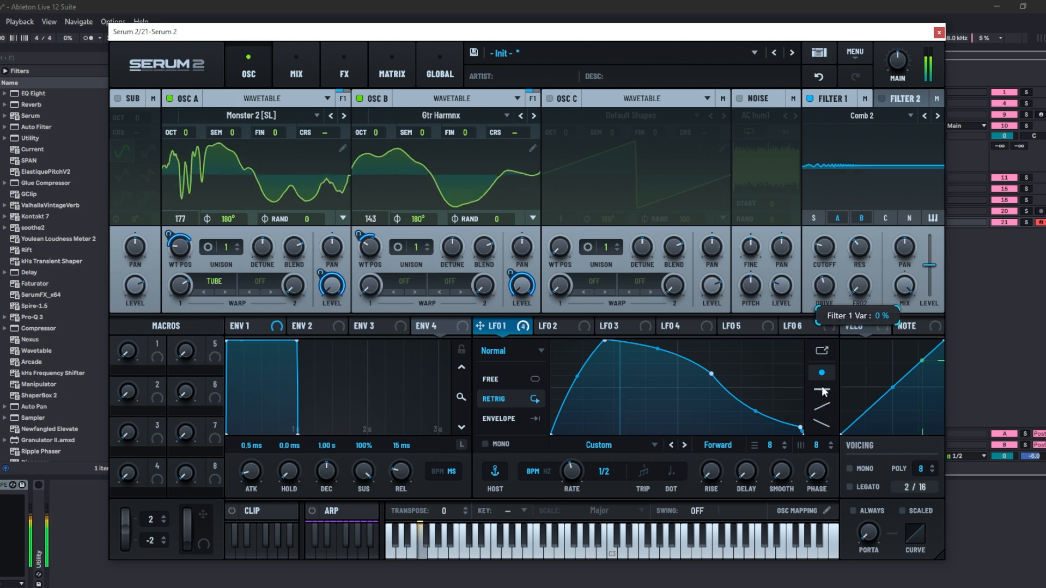
{"action": "left_click_drag", "start_coordinate": [824, 248], "coordinate": [842, 210]}
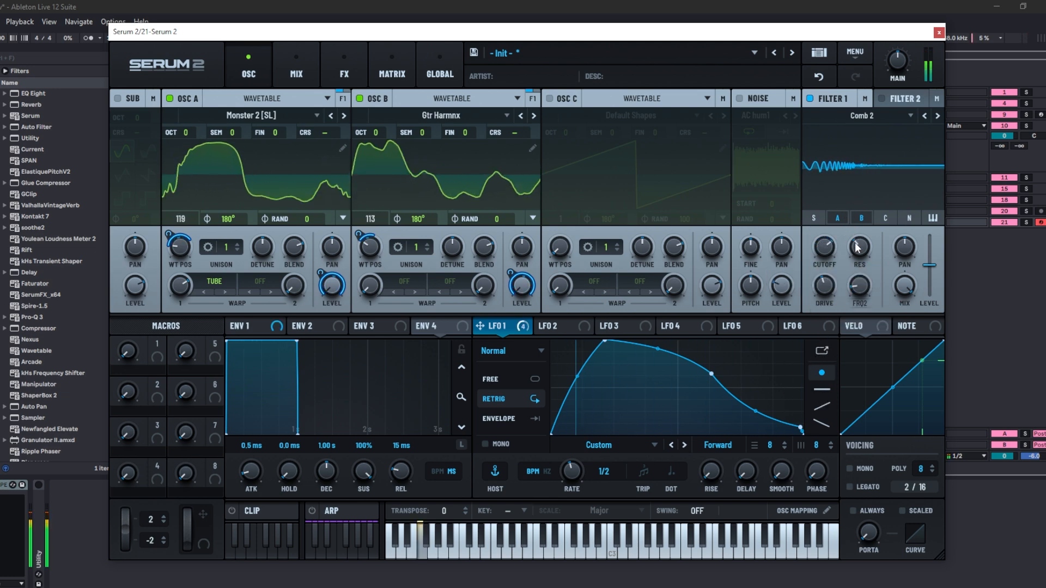
{"action": "left_click_drag", "start_coordinate": [858, 244], "coordinate": [883, 189]}
{"action": "left_click_drag", "start_coordinate": [824, 246], "coordinate": [818, 288]}
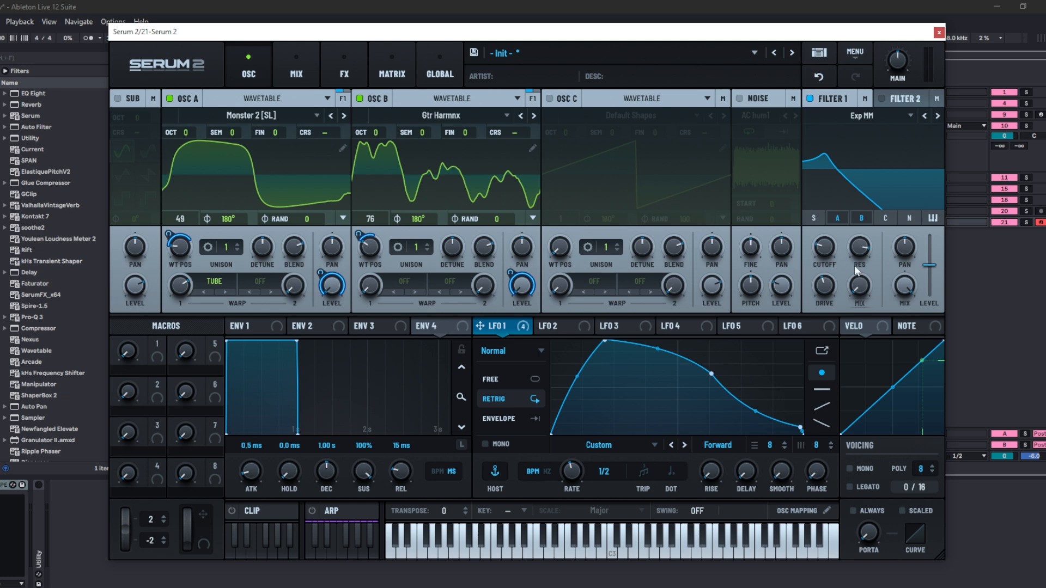
- Adjust the Exp filter's Mix, Cutoff and Resonance, bringing the cutoff to about 126 Hz
{"action": "mouse_move", "coordinate": [858, 290]}
{"action": "left_mouse_down"}
{"action": "mouse_move", "coordinate": [885, 171]}
{"action": "mouse_move", "coordinate": [868, 284]}
{"action": "left_mouse_up"}
{"action": "left_click_drag", "start_coordinate": [825, 249], "coordinate": [829, 201]}
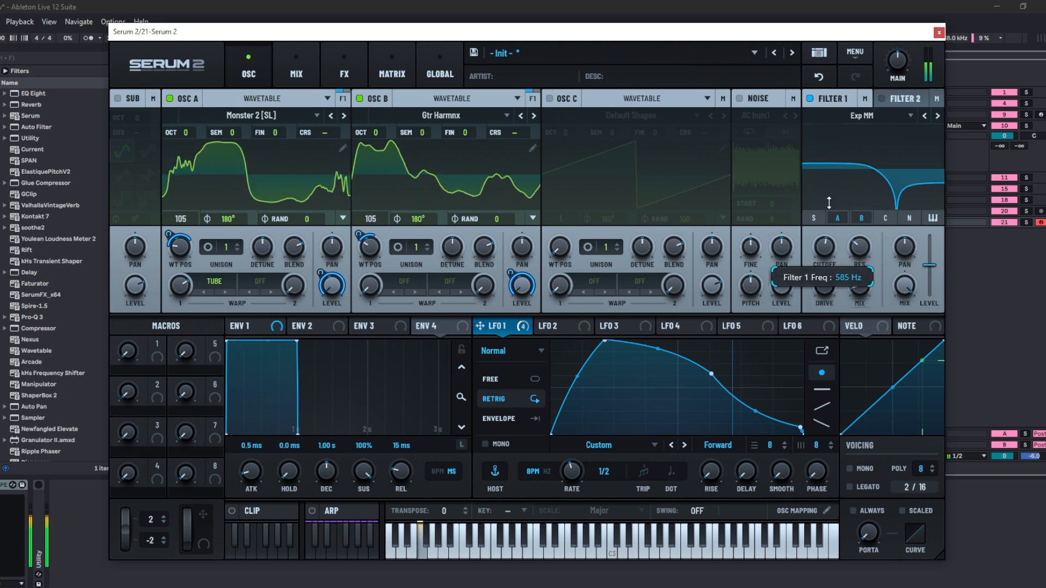
{"action": "left_click_drag", "start_coordinate": [859, 248], "coordinate": [872, 182]}
{"action": "left_click_drag", "start_coordinate": [827, 248], "coordinate": [857, 286]}
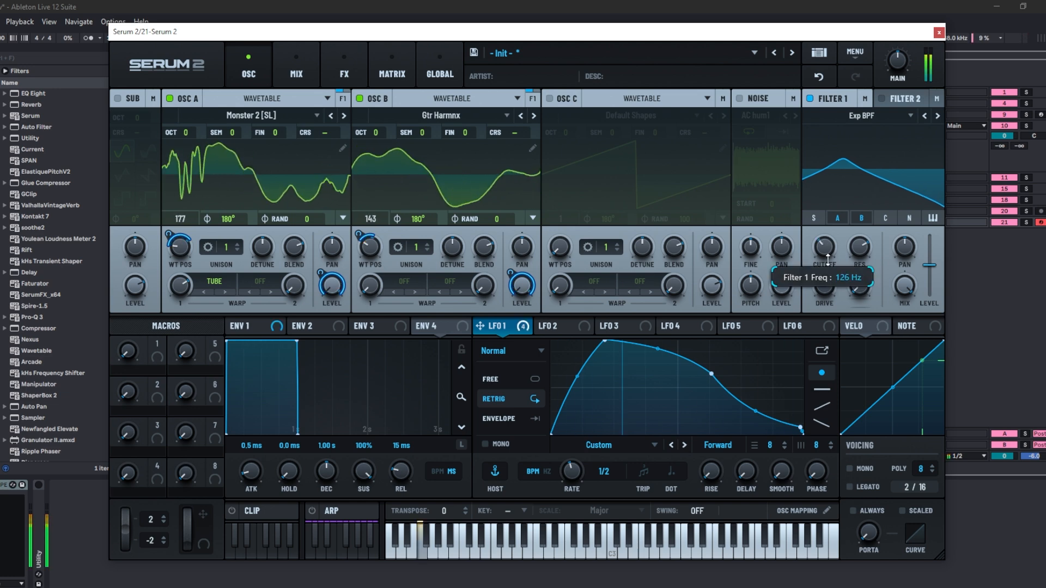
{"action": "mouse_move", "coordinate": [860, 247]}
{"action": "left_mouse_down"}
{"action": "mouse_move", "coordinate": [840, 358]}
{"action": "mouse_move", "coordinate": [875, 194]}
{"action": "mouse_move", "coordinate": [864, 245]}
{"action": "left_mouse_up"}
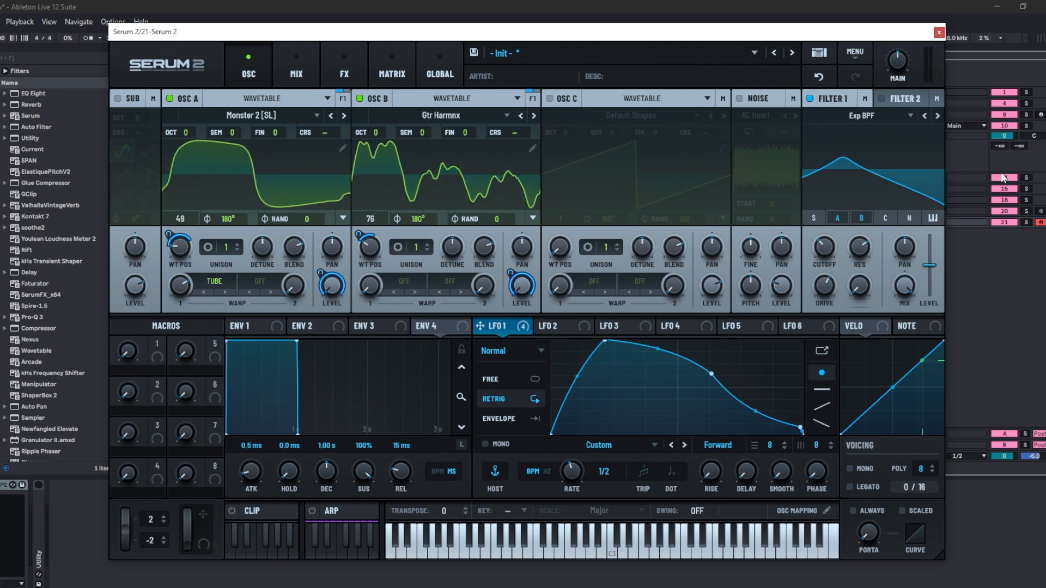
- Switch Filter 1's display mode to Frequency Response & FFT
{"action": "right_click", "coordinate": [906, 155]}
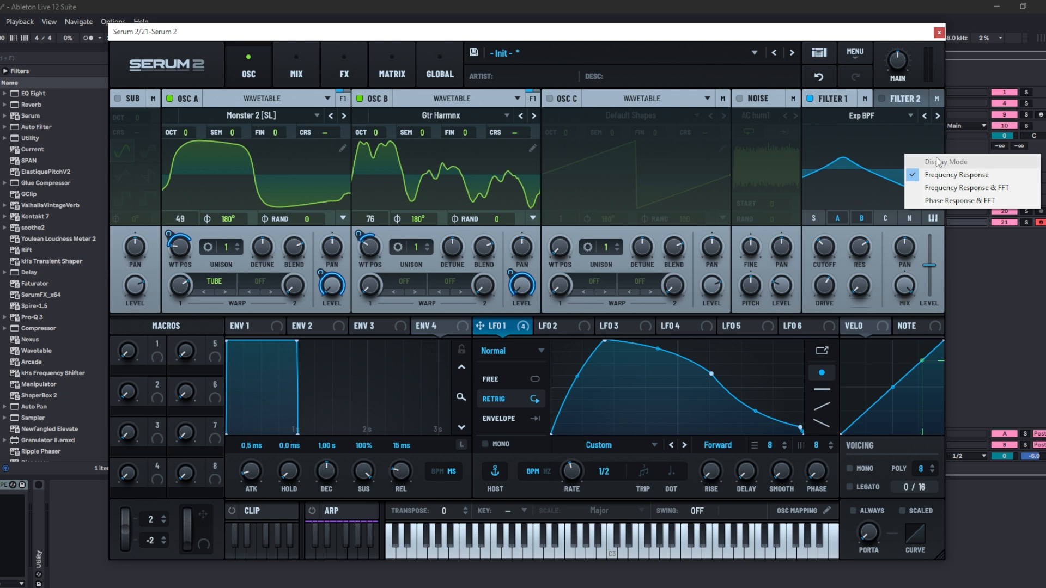
{"action": "left_click", "coordinate": [978, 188]}
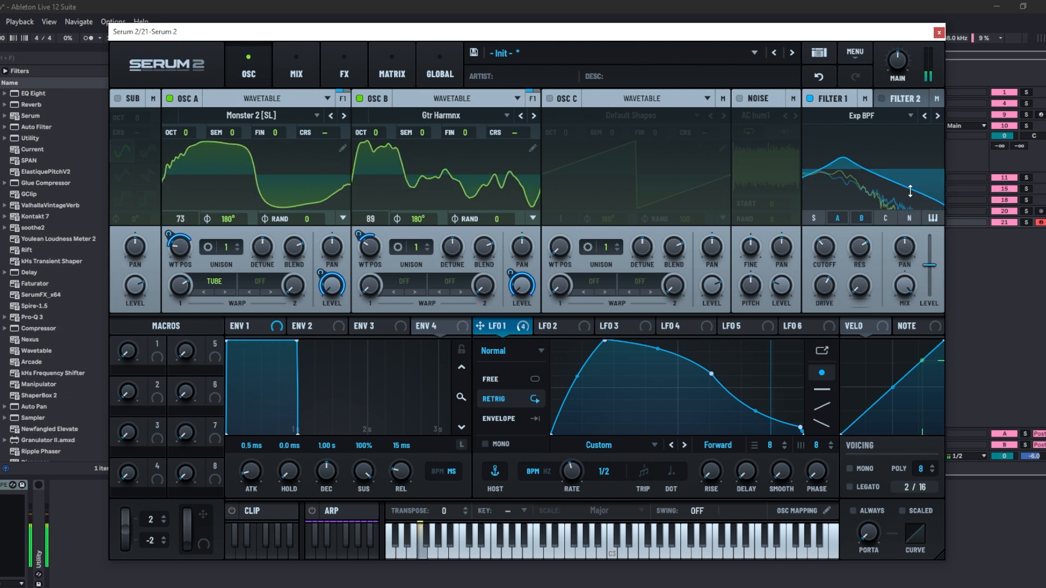
{"action": "left_click", "coordinate": [894, 159]}
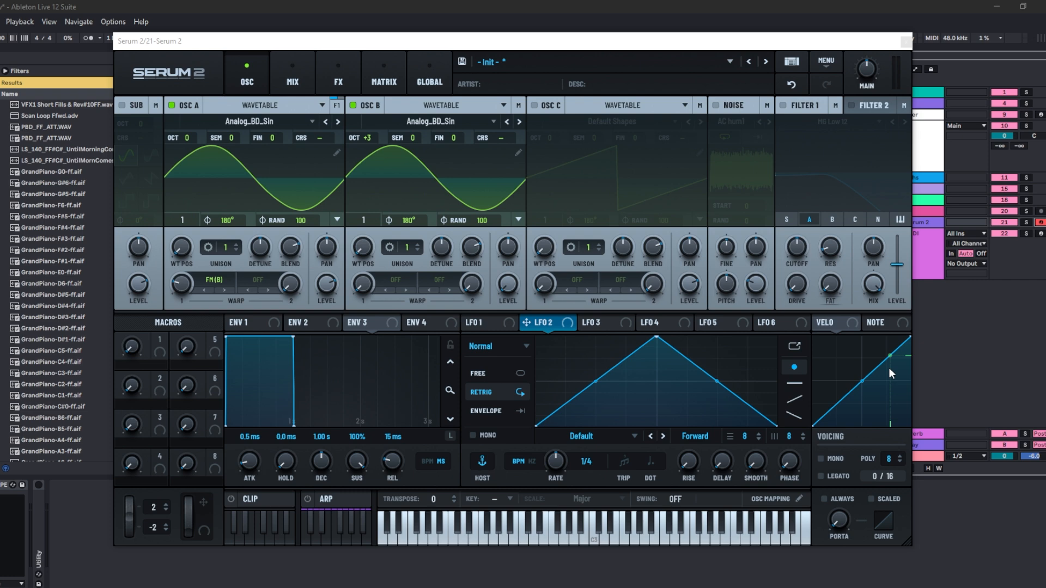
- Open LFO 1 and draw a flat segment into its shape with the line tool
{"action": "left_click", "coordinate": [500, 324]}
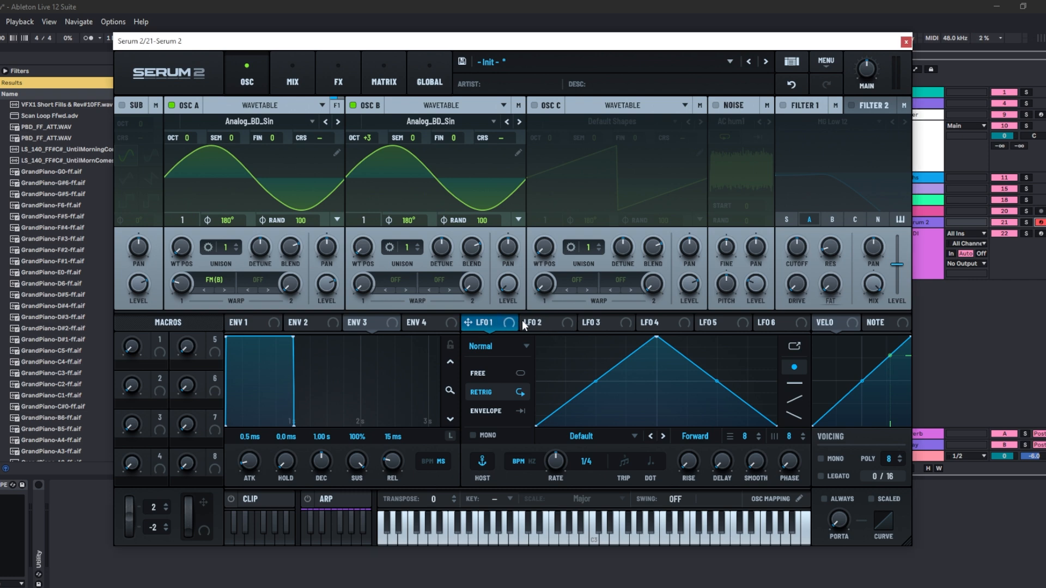
{"action": "mouse_move", "coordinate": [716, 381]}
{"action": "left_mouse_down"}
{"action": "mouse_move", "coordinate": [717, 394]}
{"action": "mouse_move", "coordinate": [720, 383]}
{"action": "left_mouse_up"}
{"action": "left_click", "coordinate": [793, 384]}
{"action": "left_click", "coordinate": [578, 375]}
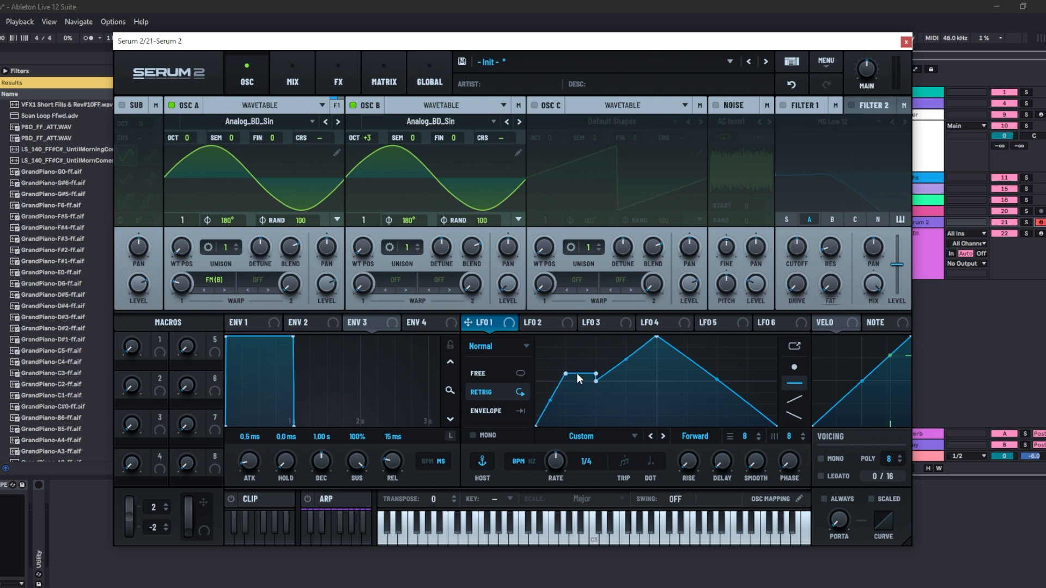
{"action": "mouse_move", "coordinate": [618, 368]}
{"action": "left_mouse_down"}
{"action": "mouse_move", "coordinate": [672, 358]}
{"action": "mouse_move", "coordinate": [709, 371]}
{"action": "mouse_move", "coordinate": [741, 368]}
{"action": "mouse_move", "coordinate": [753, 353]}
{"action": "left_mouse_up"}
- Fill LFO 1's shape with repeating down-ramp segments using the ramp drawing tool
{"action": "left_click", "coordinate": [794, 399]}
{"action": "mouse_move", "coordinate": [765, 390]}
{"action": "left_mouse_down"}
{"action": "mouse_move", "coordinate": [725, 365]}
{"action": "mouse_move", "coordinate": [544, 355]}
{"action": "mouse_move", "coordinate": [586, 367]}
{"action": "mouse_move", "coordinate": [768, 371]}
{"action": "left_mouse_up"}
{"action": "left_click", "coordinate": [792, 416]}
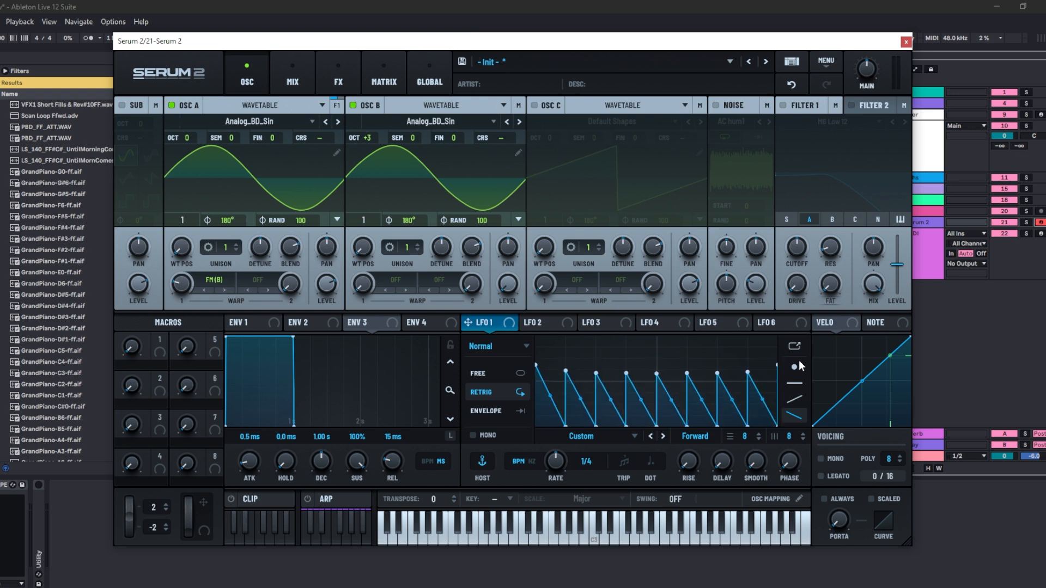
- Open LFO 1's enlarged editor and reset its shape to Default
{"action": "left_click", "coordinate": [795, 346]}
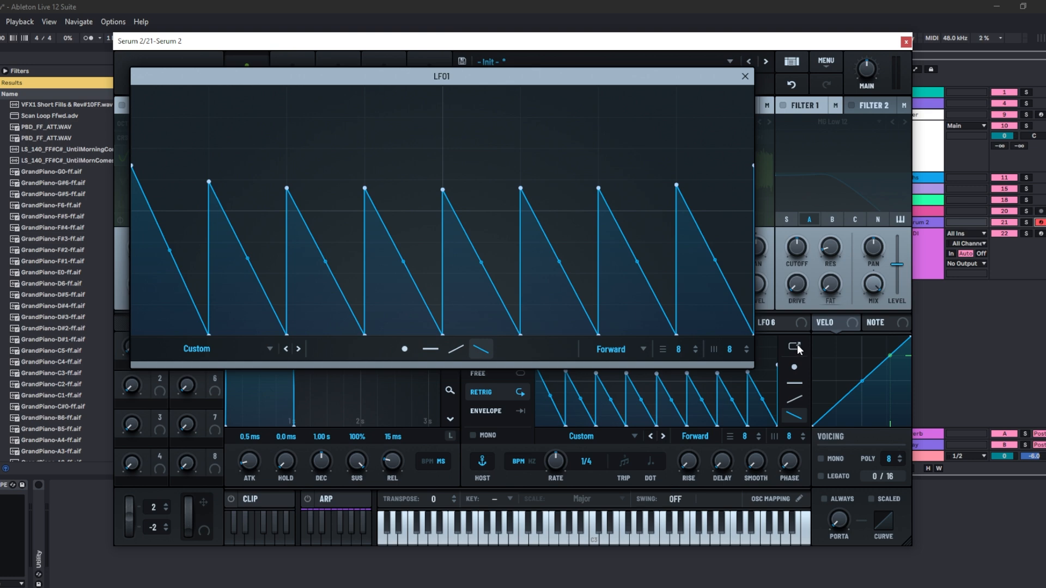
{"action": "left_click", "coordinate": [267, 348]}
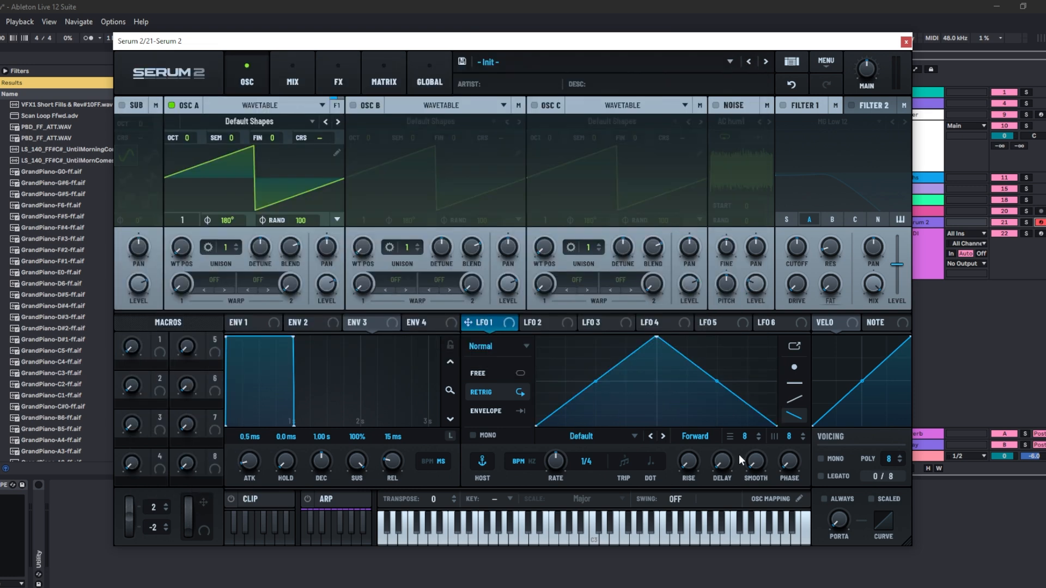
- Add points to LFO 1's triangle with the point tool and bend its segments into curves
{"action": "left_click", "coordinate": [795, 367]}
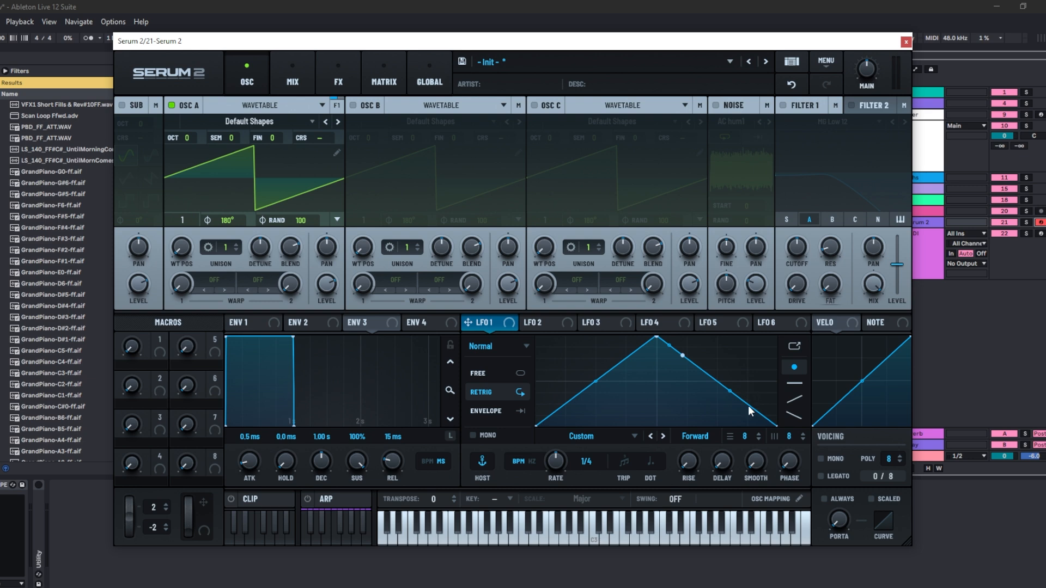
{"action": "left_click_drag", "start_coordinate": [767, 341], "coordinate": [770, 418]}
{"action": "key", "text": "ctrl+z"}
{"action": "left_click_drag", "start_coordinate": [593, 381], "coordinate": [604, 400]}
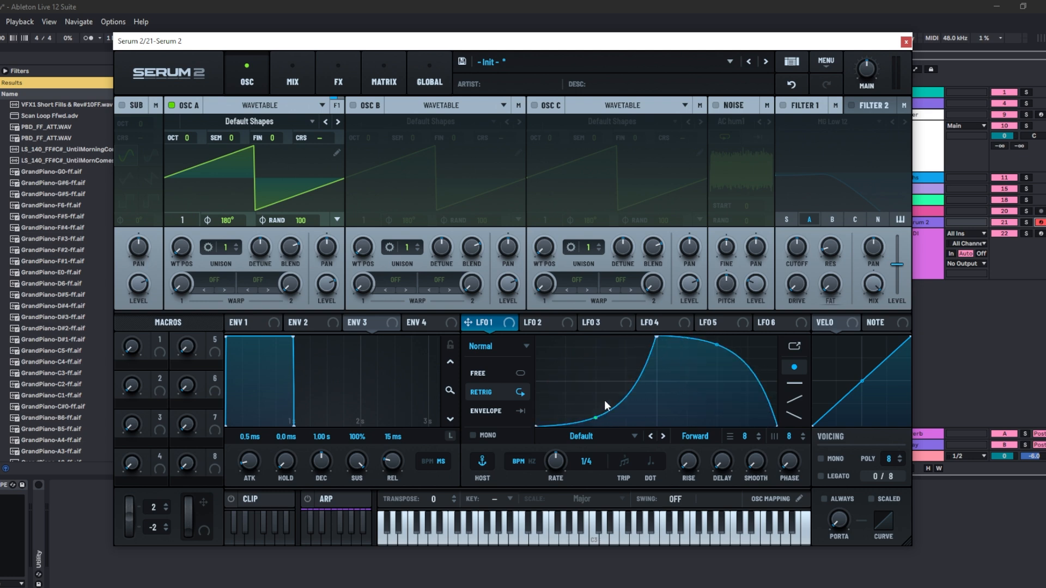
- Reset LFO 1's shape back to the plain triangle
{"action": "right_click", "coordinate": [703, 375]}
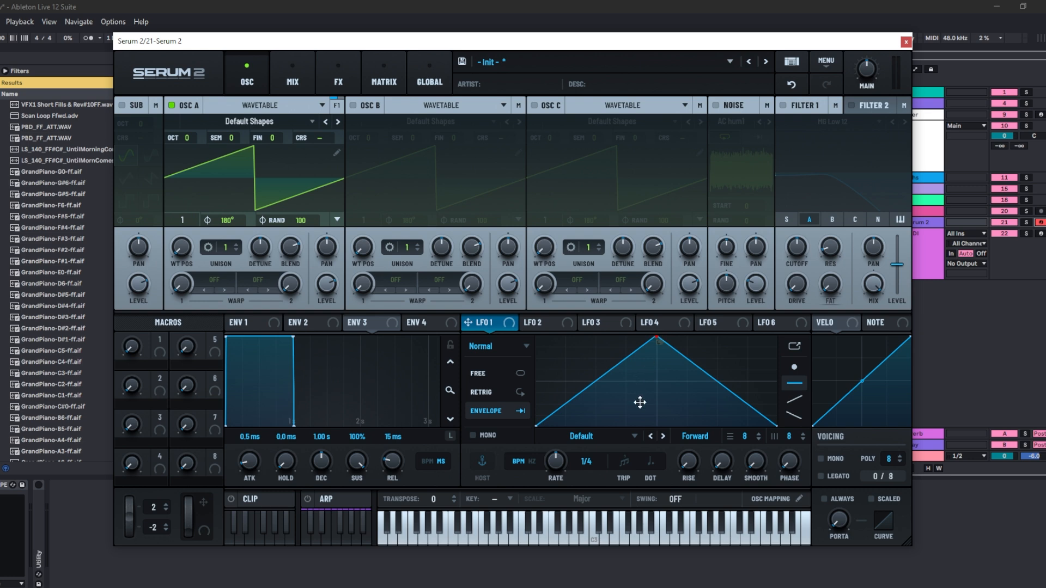
{"action": "mouse_move", "coordinate": [656, 339]}
{"action": "left_mouse_down"}
{"action": "mouse_move", "coordinate": [613, 355]}
{"action": "mouse_move", "coordinate": [653, 336]}
{"action": "left_mouse_up"}
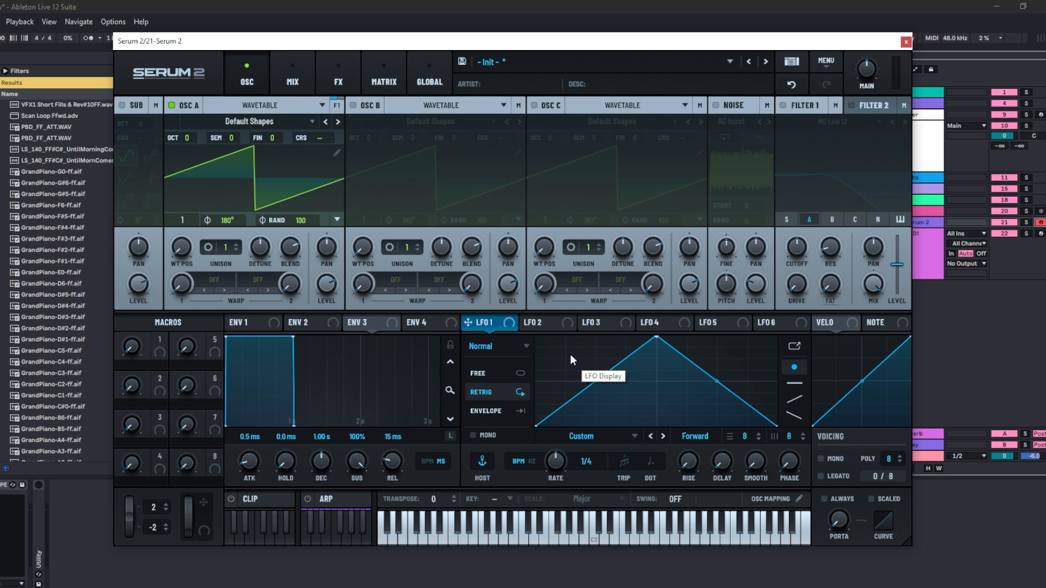
- Cycle LFO 1's mode through Path, Chaos: Lorenz, Chaos: Rossler and S&H
{"action": "left_click", "coordinate": [527, 346]}
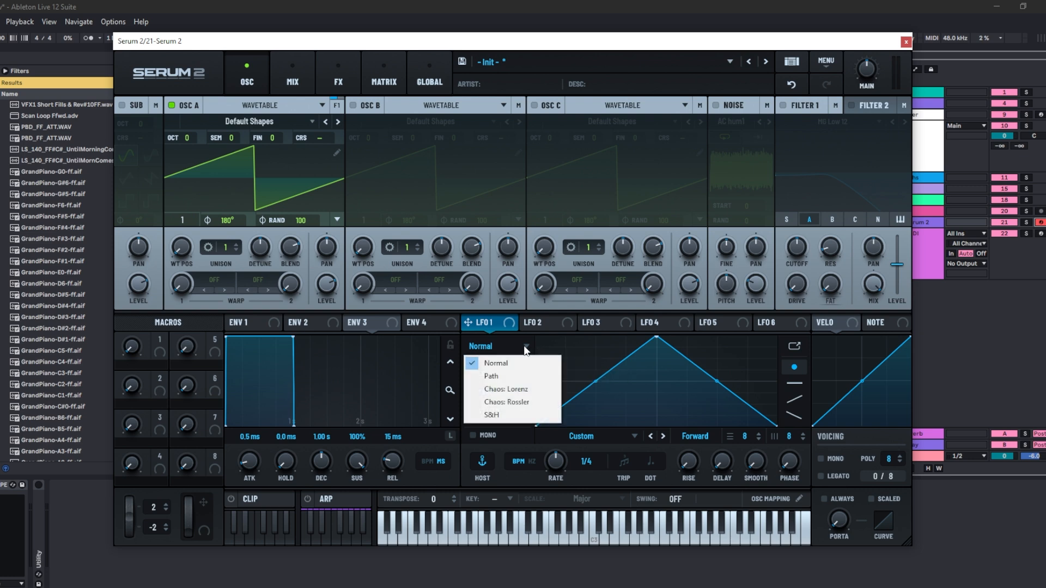
{"action": "left_click", "coordinate": [520, 375]}
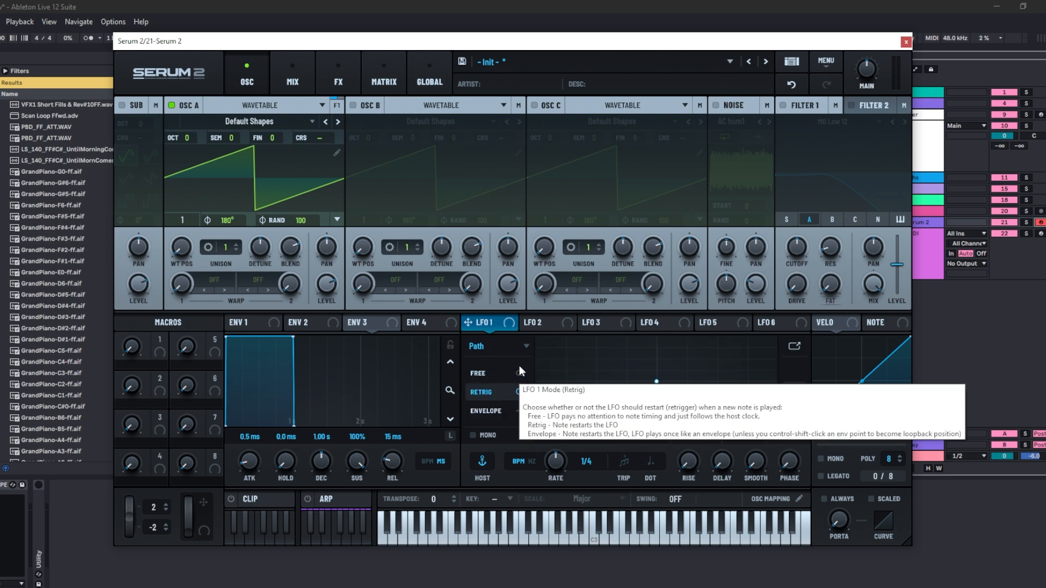
{"action": "left_click", "coordinate": [527, 348]}
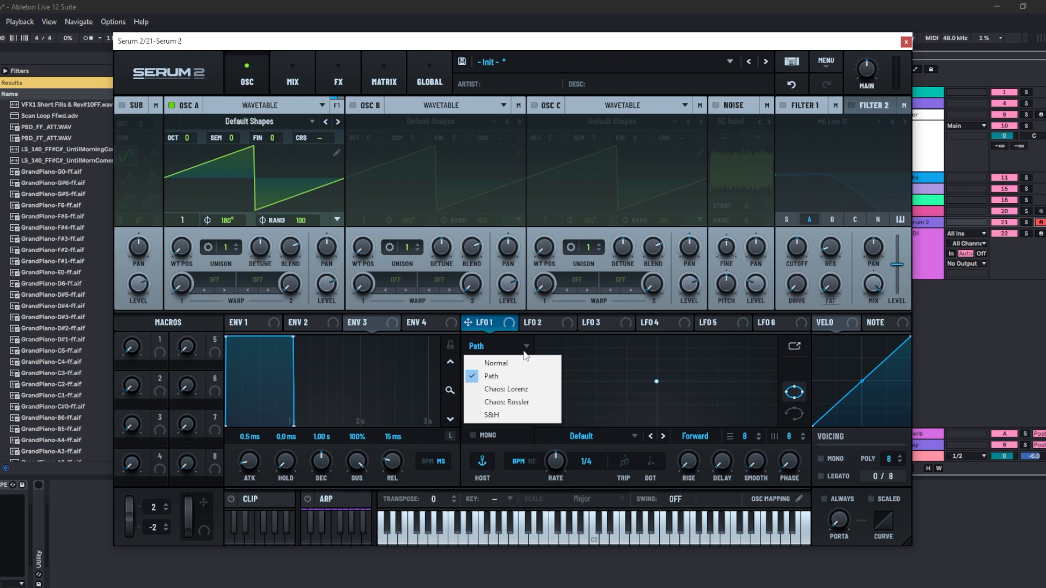
{"action": "left_click", "coordinate": [521, 390]}
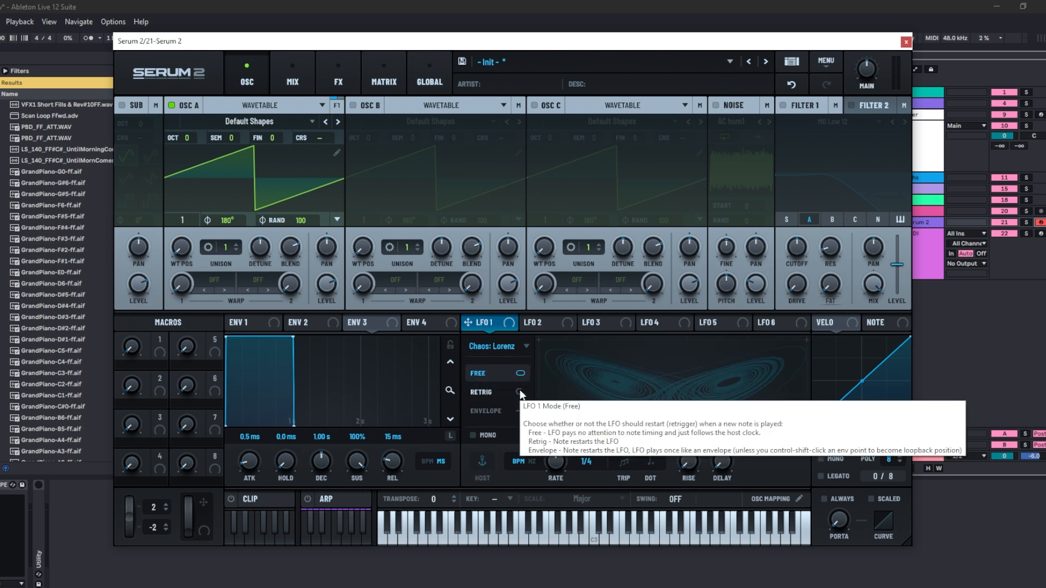
{"action": "left_click", "coordinate": [524, 347]}
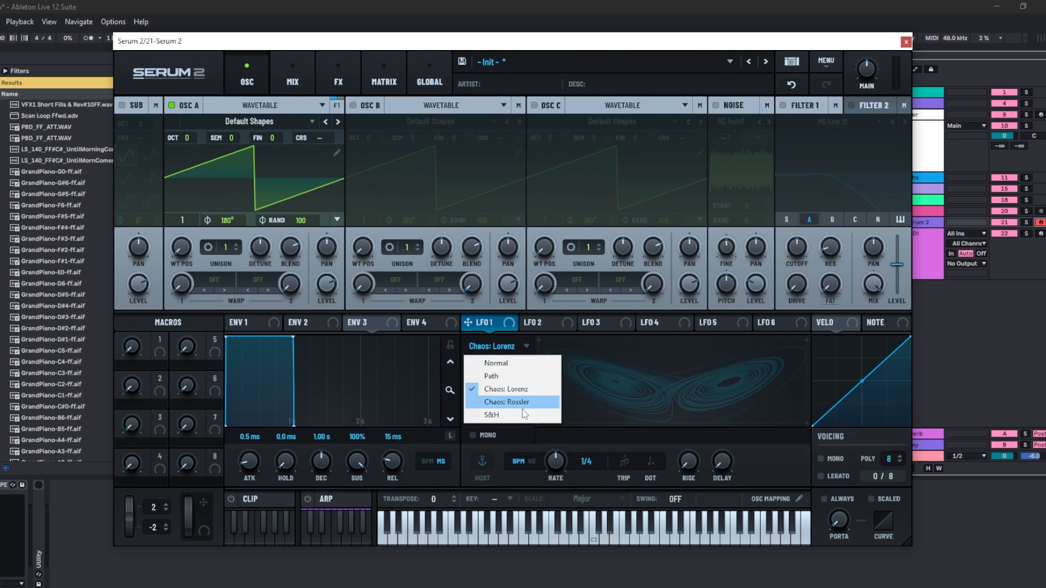
{"action": "left_click", "coordinate": [525, 403]}
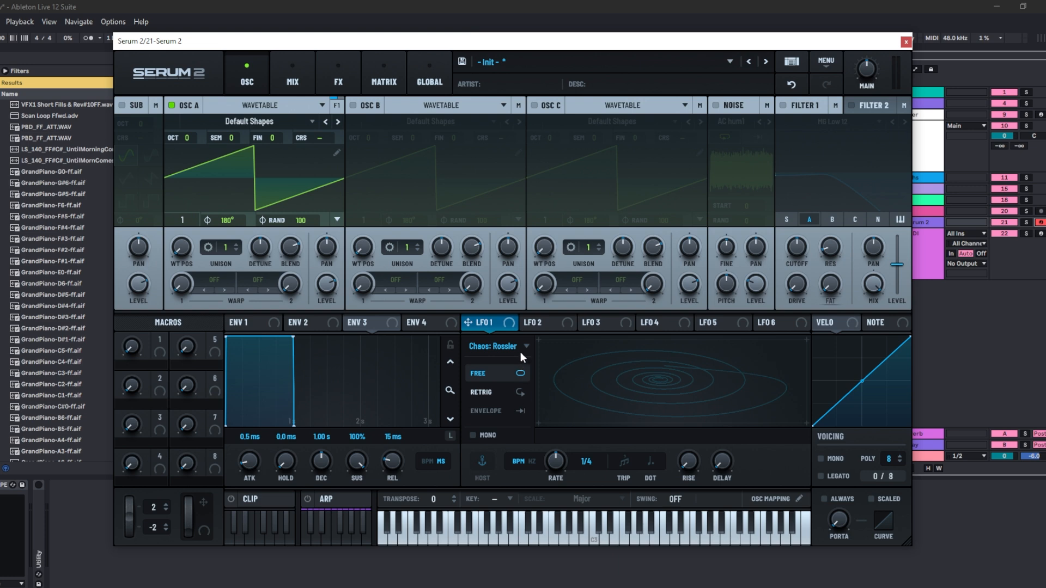
{"action": "left_click", "coordinate": [522, 348]}
{"action": "left_click", "coordinate": [514, 415]}
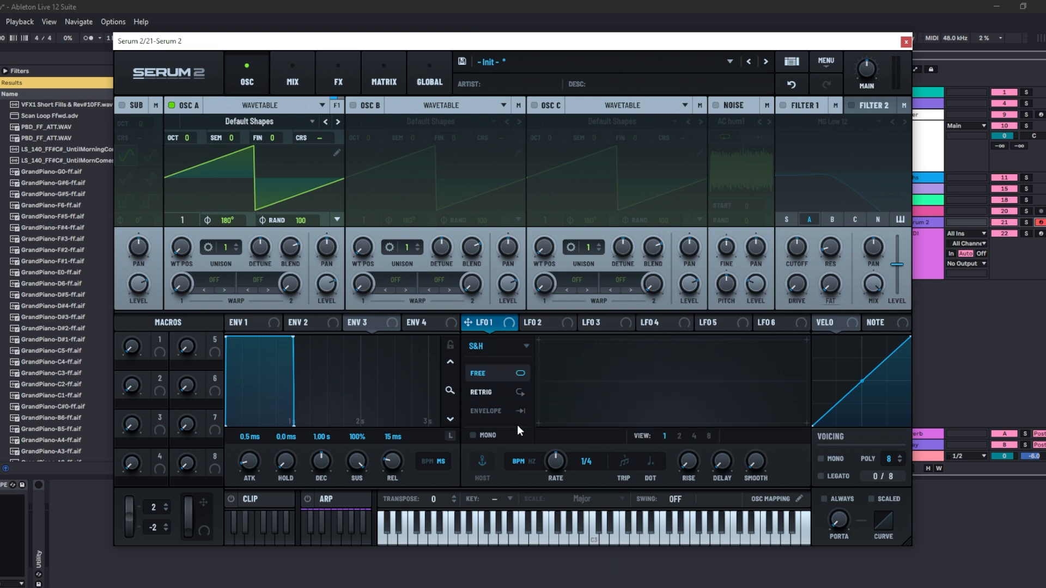
- Switch LFO 1 to Path mode and shape the path into an ellipse by adding and moving points
{"action": "left_click", "coordinate": [523, 346]}
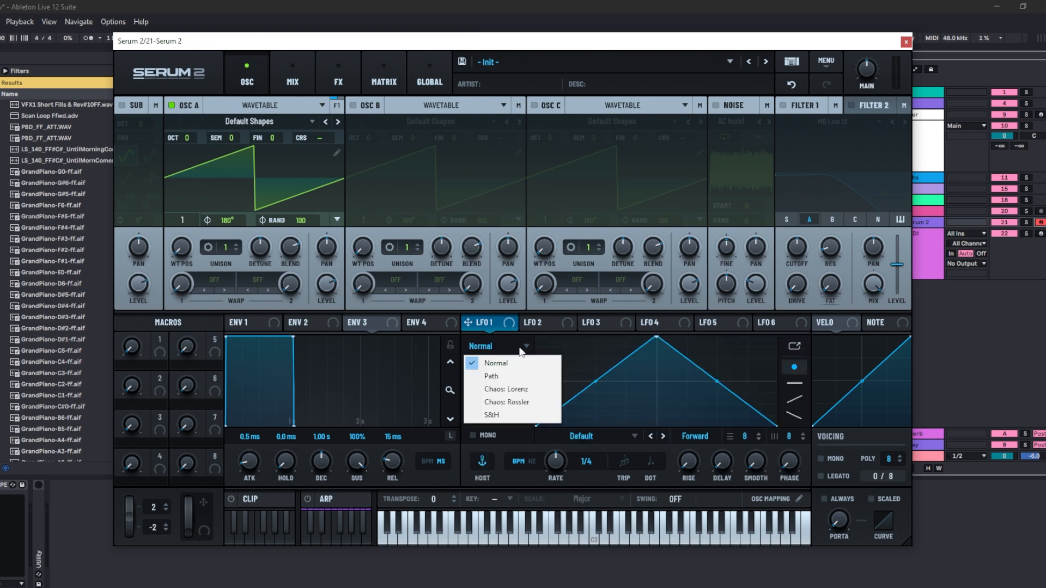
{"action": "left_click", "coordinate": [512, 376]}
{"action": "left_click", "coordinate": [592, 356]}
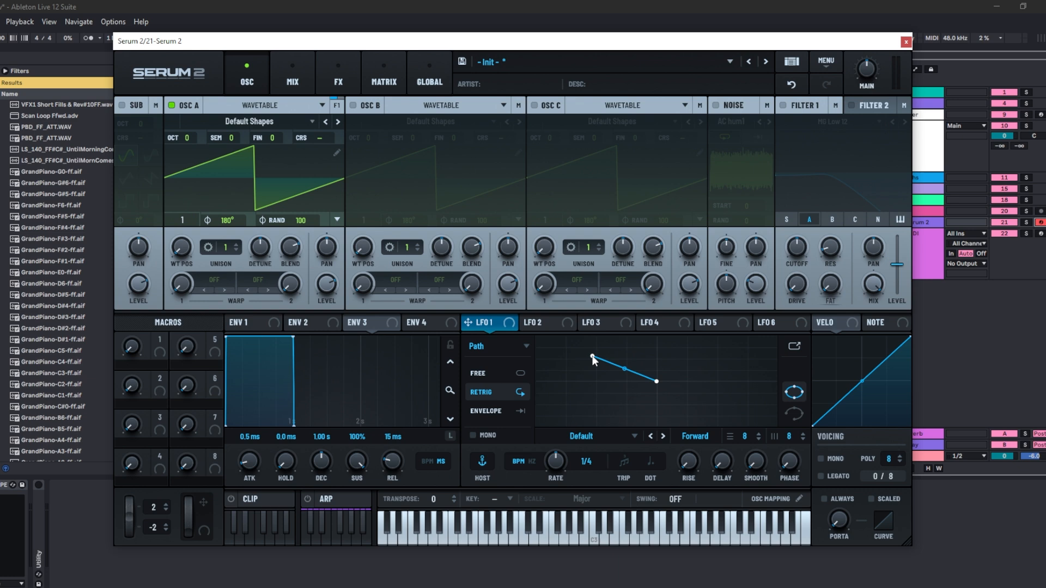
{"action": "left_click", "coordinate": [597, 404]}
{"action": "left_click_drag", "start_coordinate": [656, 382], "coordinate": [669, 349]}
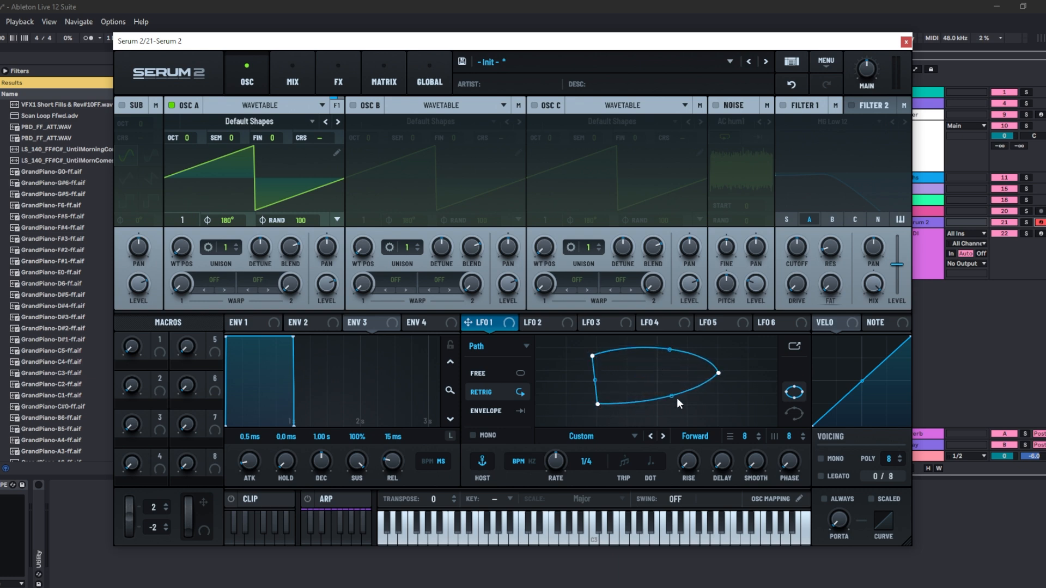
{"action": "left_click_drag", "start_coordinate": [677, 400], "coordinate": [681, 417]}
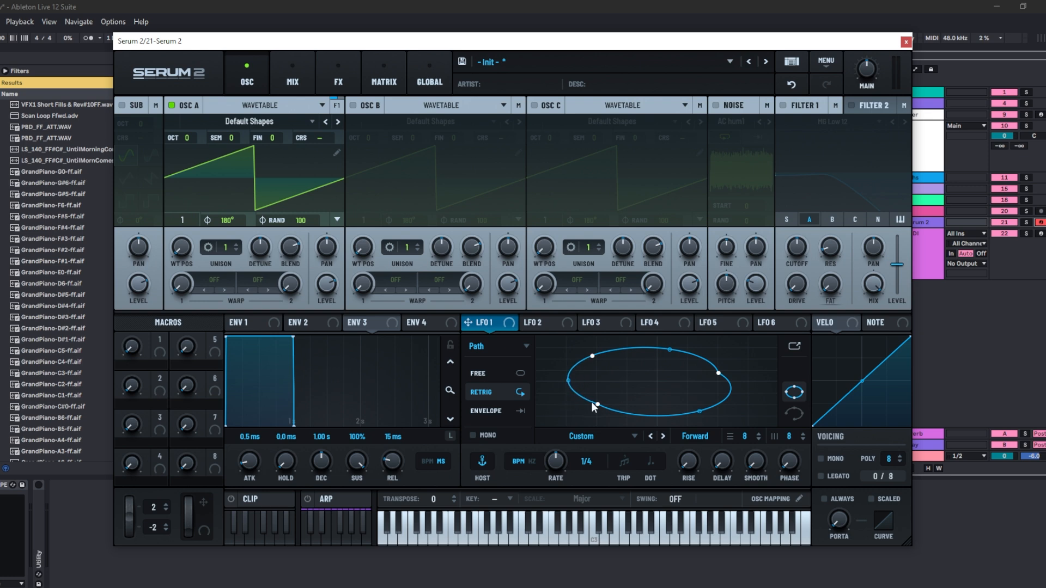
{"action": "left_click_drag", "start_coordinate": [593, 406], "coordinate": [663, 382]}
- Switch LFO 1 to Chaos: Lorenz and assign it to modulate Oscillator A's level, setting the modulation depth
{"action": "left_click", "coordinate": [525, 348]}
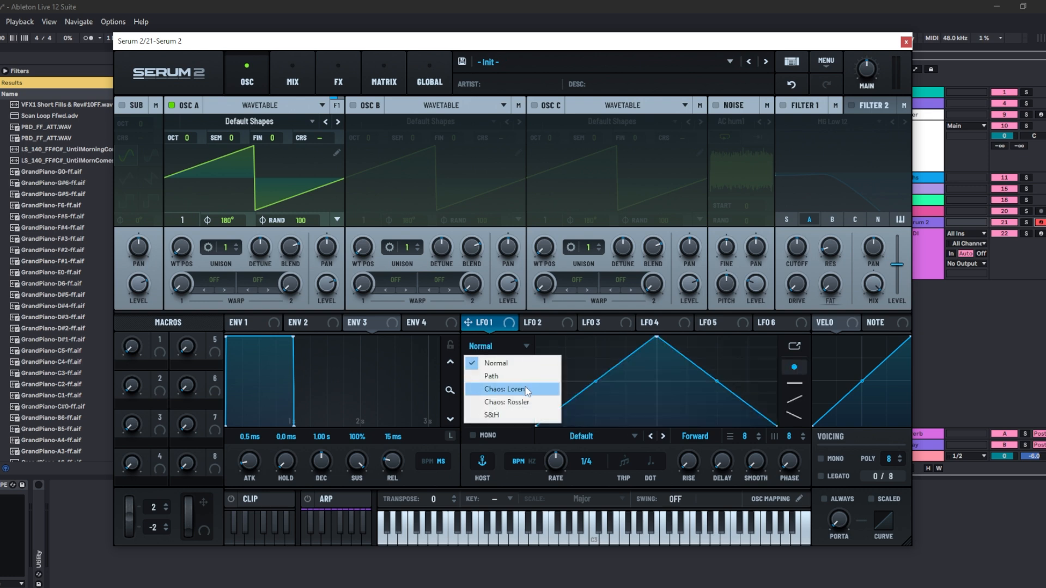
{"action": "left_click", "coordinate": [526, 389]}
{"action": "left_click_drag", "start_coordinate": [467, 323], "coordinate": [275, 313]}
{"action": "left_click_drag", "start_coordinate": [316, 272], "coordinate": [358, 202]}
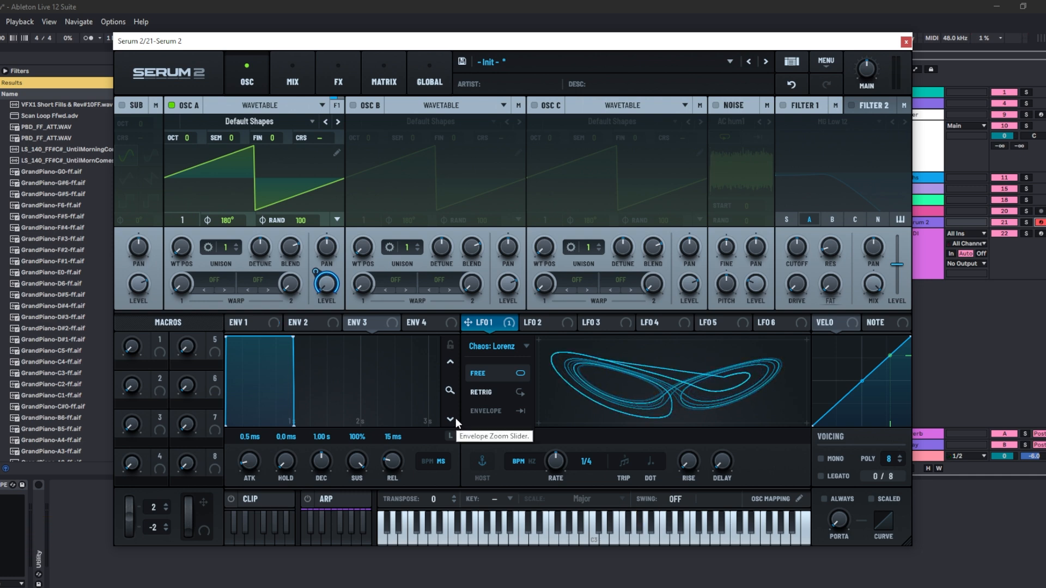
- Switch LFO 1's mode to Chaos: Rossler
{"action": "left_click", "coordinate": [493, 346]}
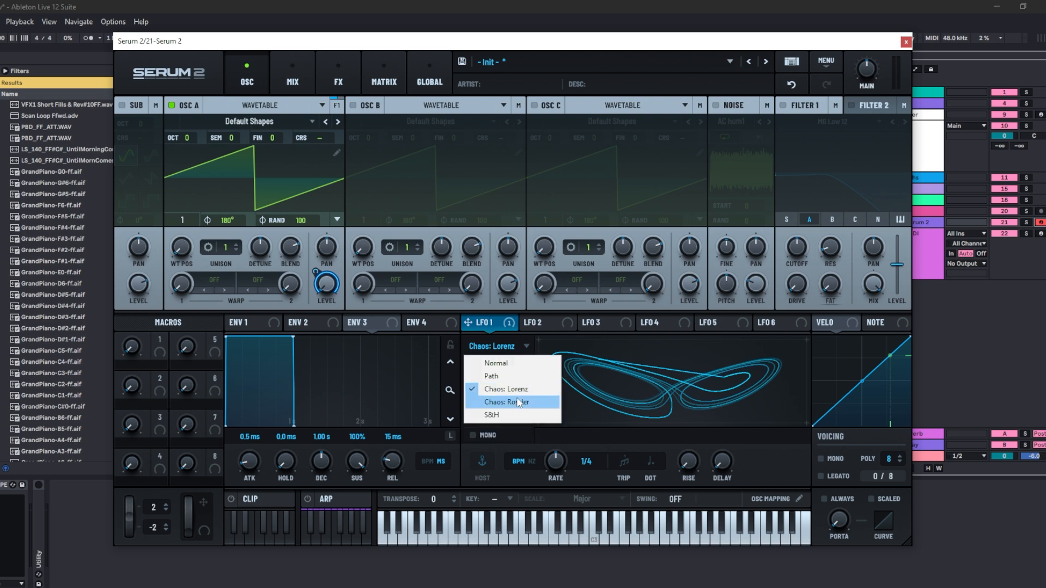
{"action": "left_click", "coordinate": [517, 398]}
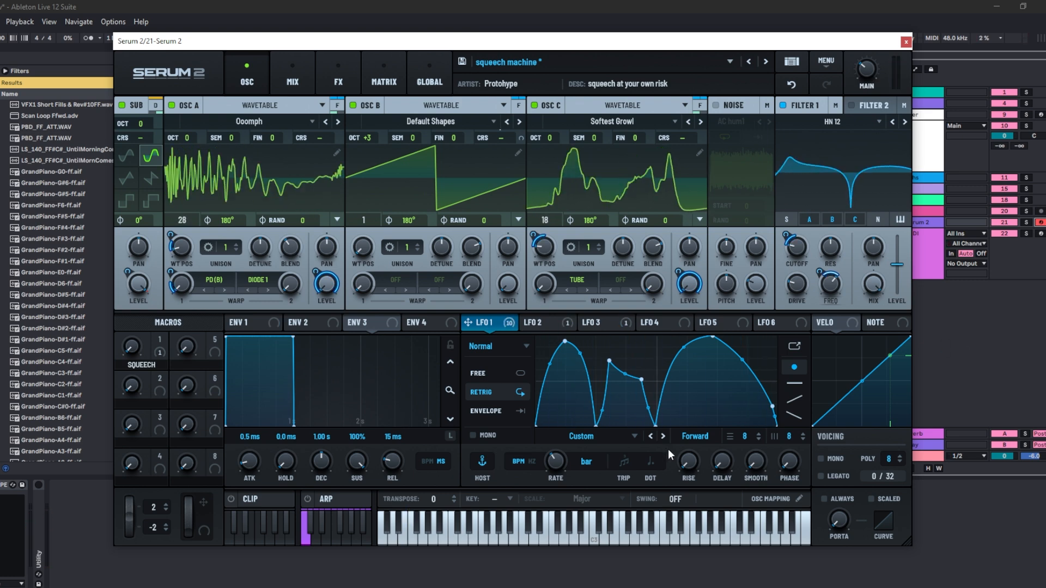
- Try LFO 1's Reverse playback direction, then set it to Ping Pong
{"action": "left_click", "coordinate": [695, 436]}
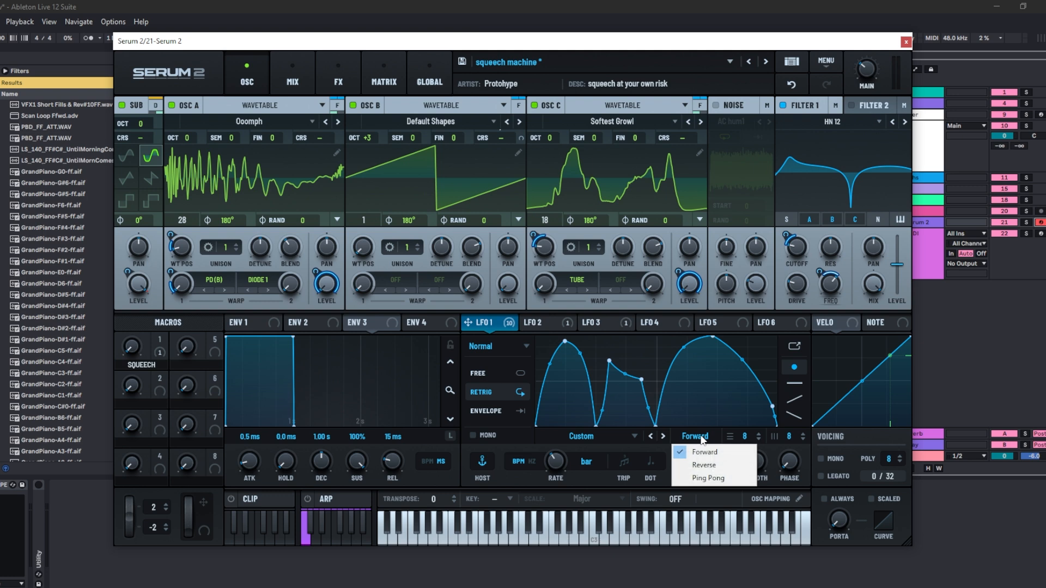
{"action": "left_click", "coordinate": [704, 464]}
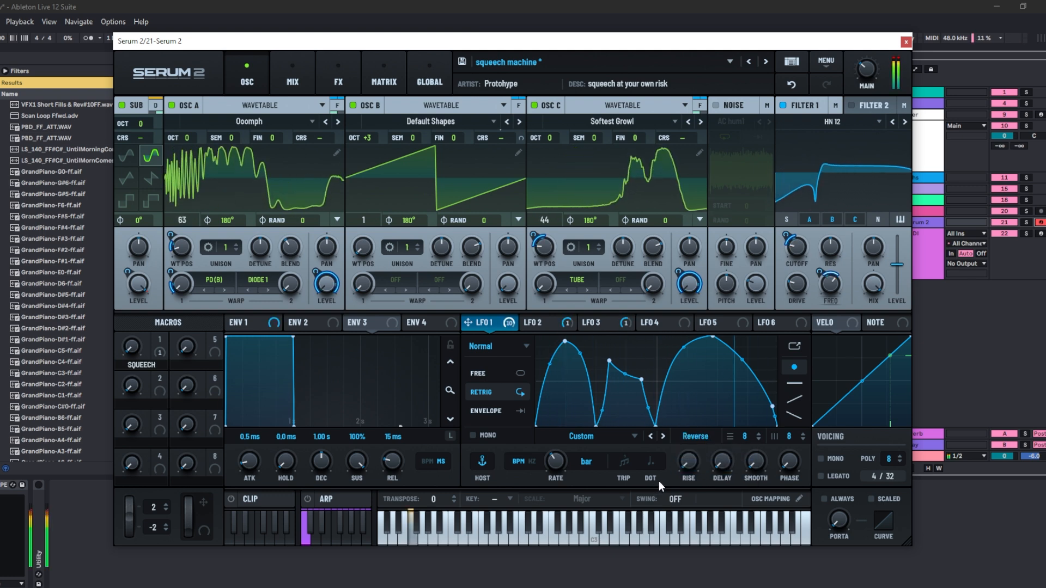
{"action": "left_click", "coordinate": [703, 438]}
{"action": "left_click", "coordinate": [703, 479]}
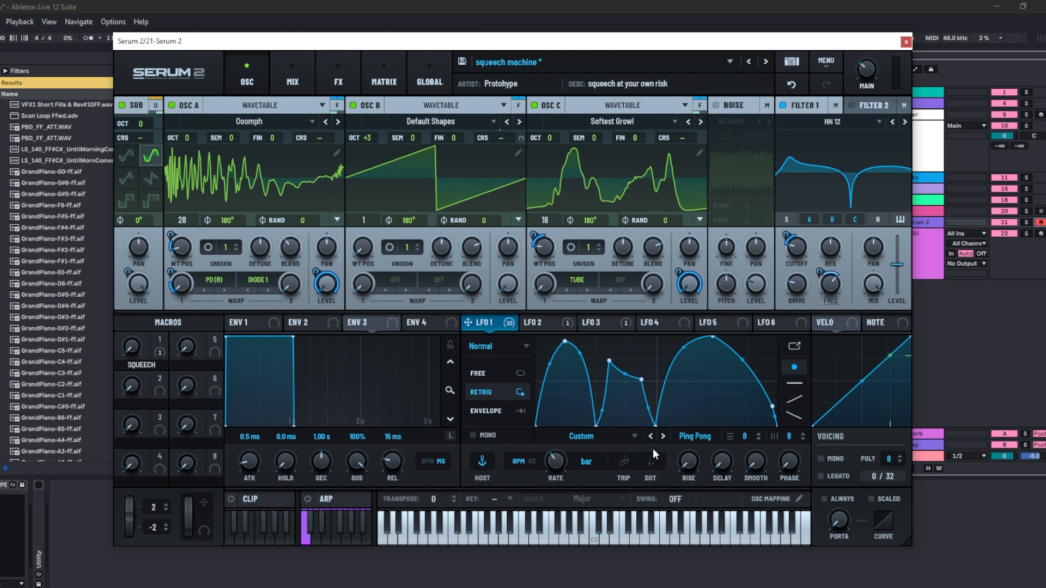
- Load the Wavetable A to LFO shape into LFO 1 and set its rate to 8 bar
{"action": "left_click", "coordinate": [632, 436]}
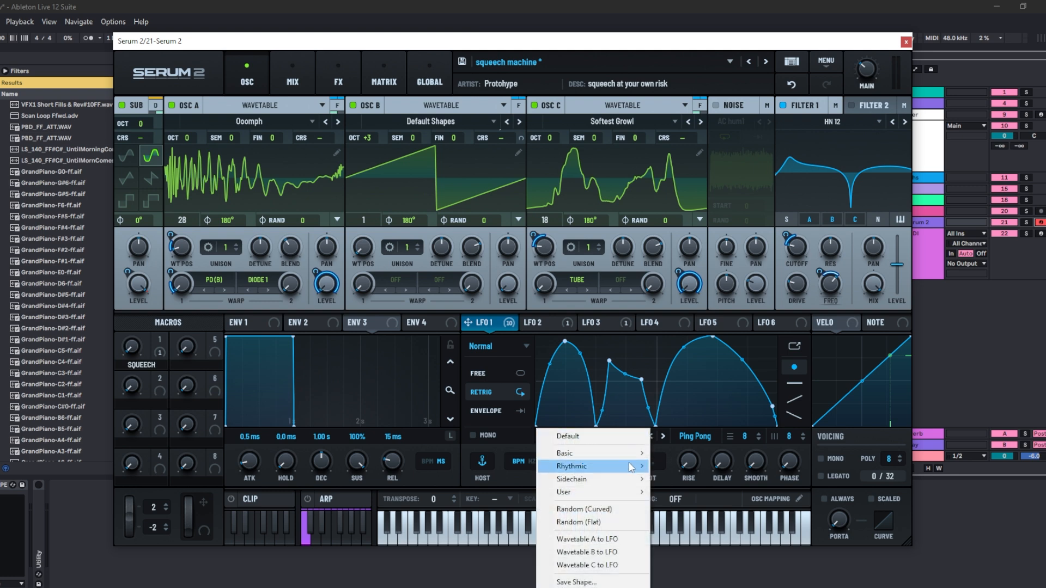
{"action": "mouse_move", "coordinate": [629, 467]}
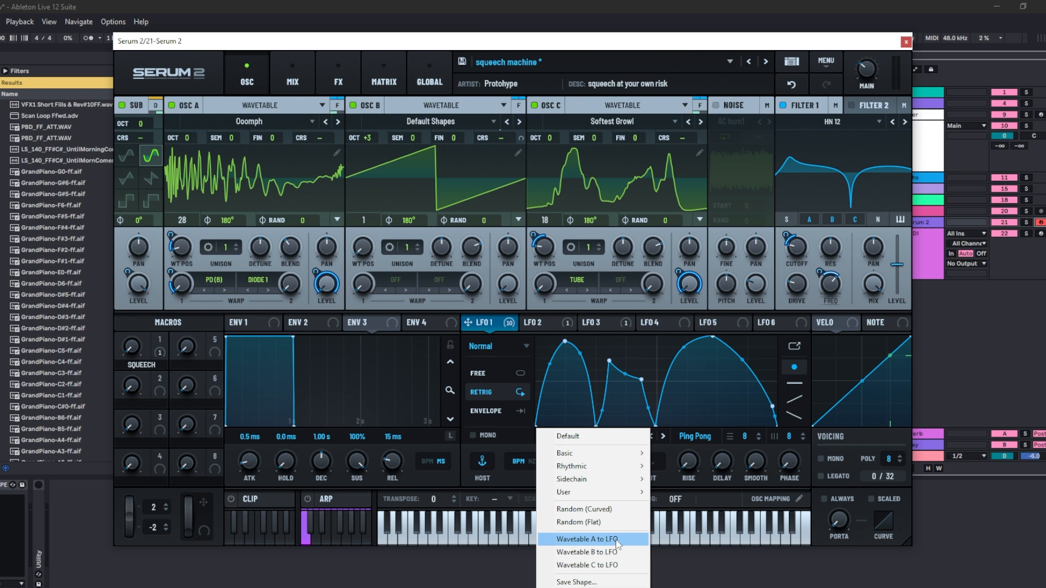
{"action": "left_click", "coordinate": [617, 541]}
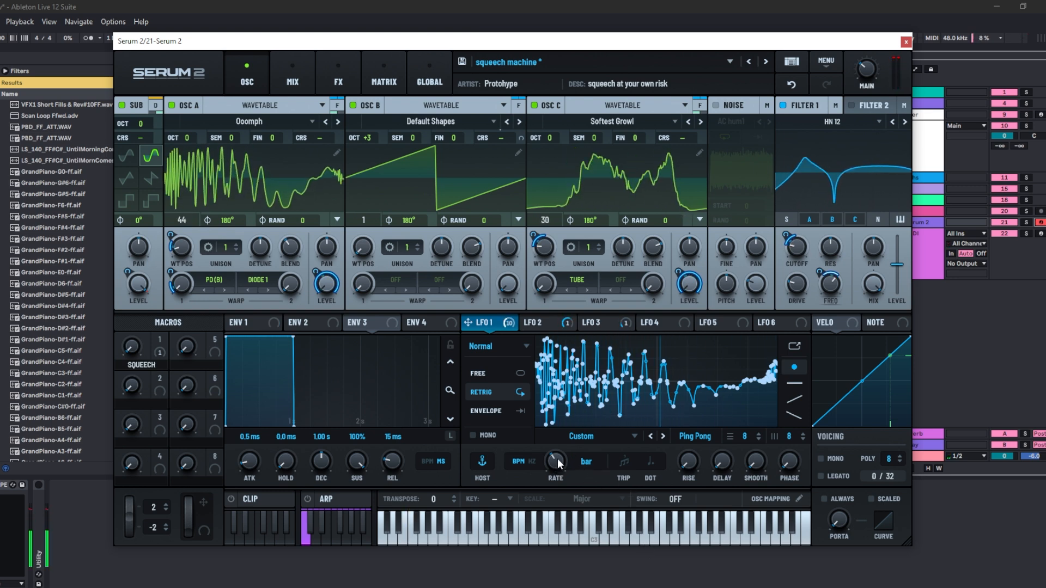
{"action": "left_click_drag", "start_coordinate": [557, 459], "coordinate": [556, 476]}
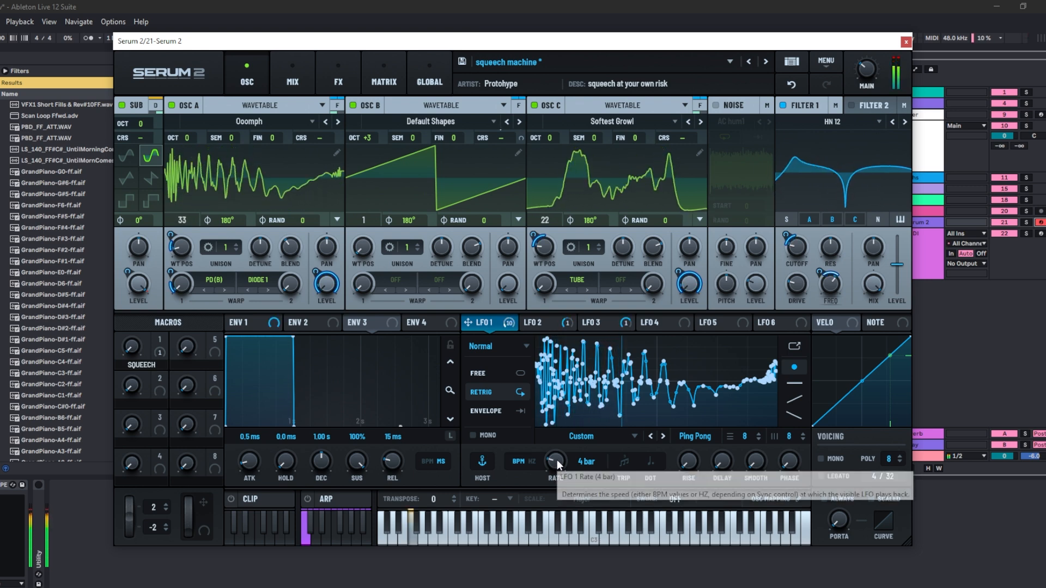
{"action": "left_click_drag", "start_coordinate": [556, 463], "coordinate": [560, 472]}
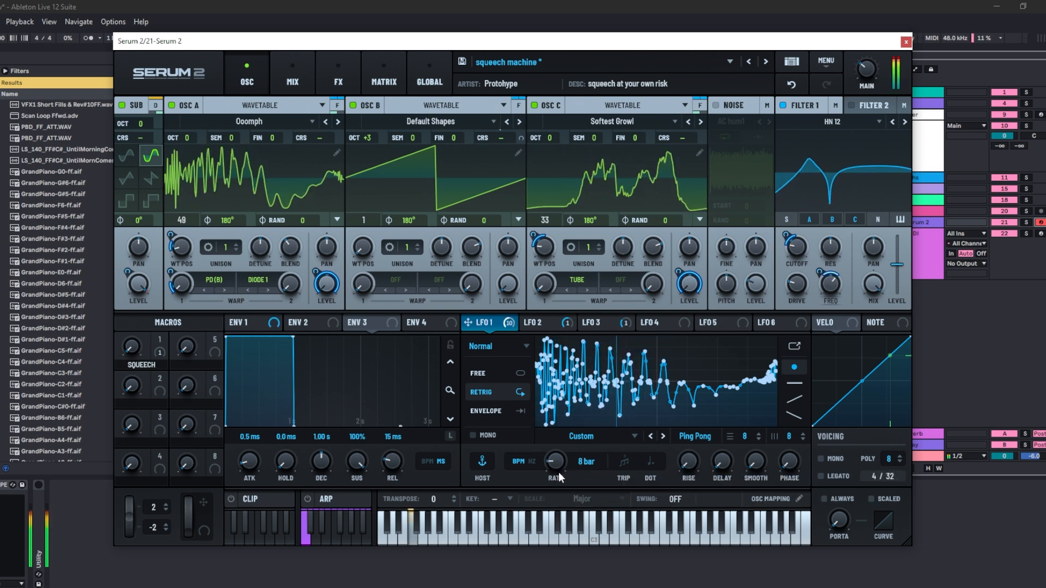
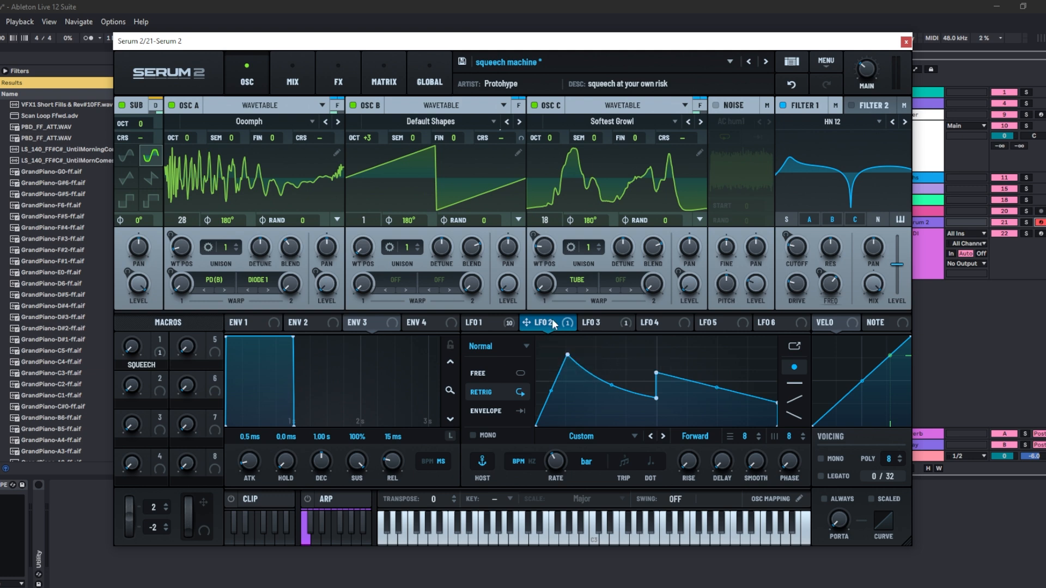
- Open the Clip editor and switch between the clip slots, returning to Clip 1
{"action": "left_click_drag", "start_coordinate": [551, 319], "coordinate": [453, 175]}
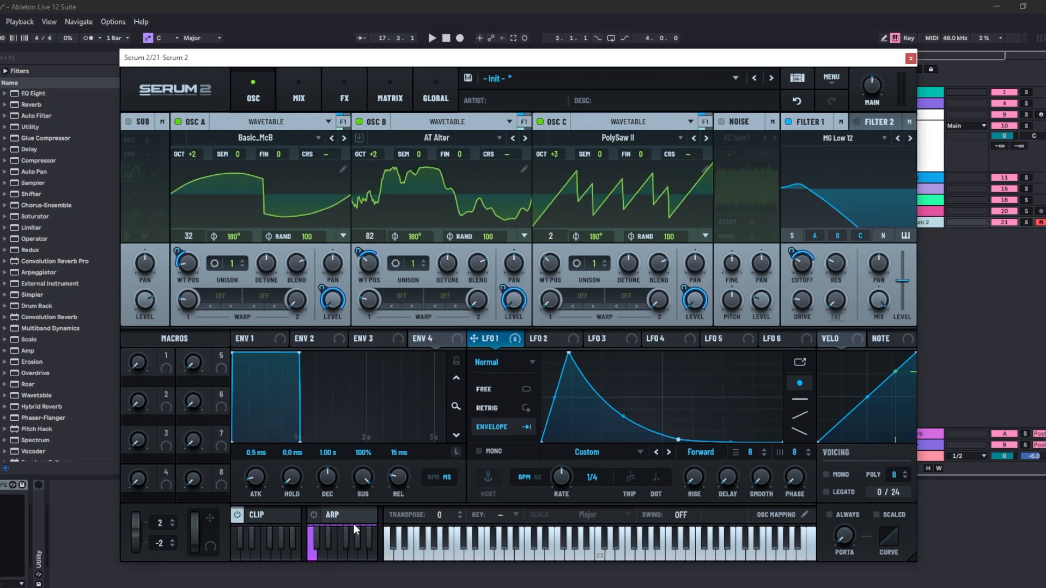
{"action": "left_click", "coordinate": [285, 517]}
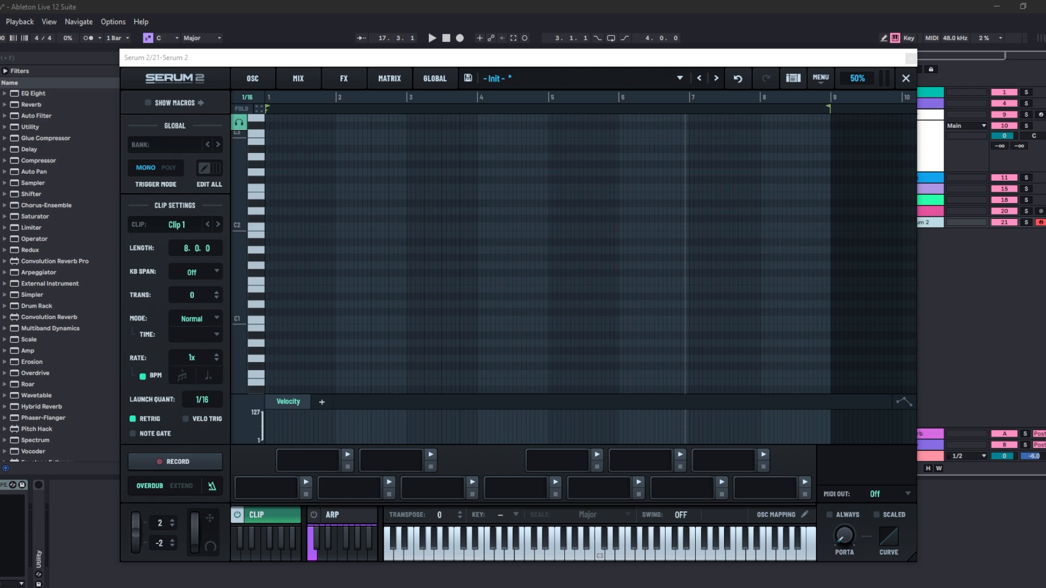
{"action": "left_click", "coordinate": [300, 466]}
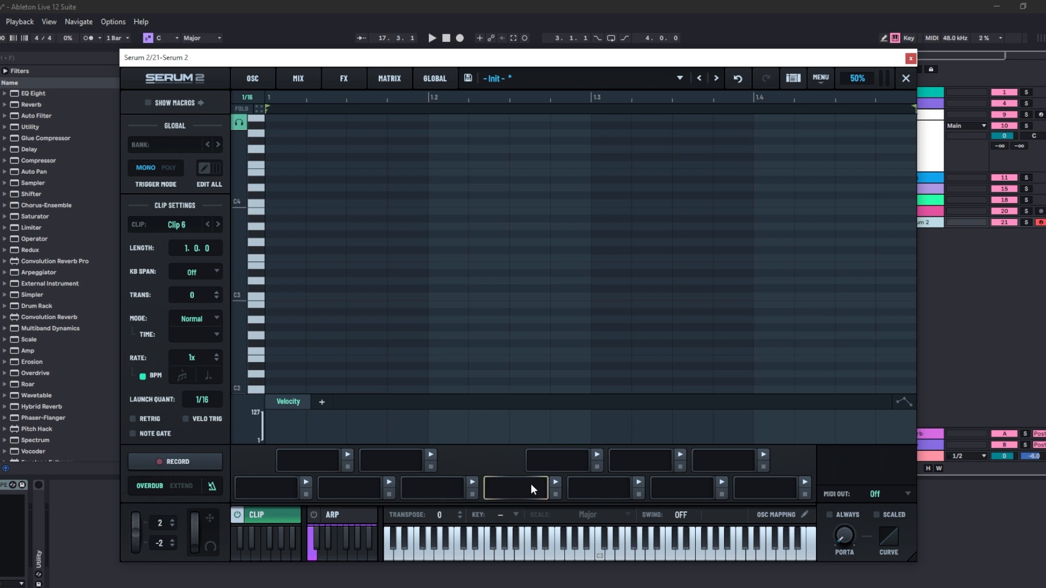
{"action": "left_click", "coordinate": [254, 489]}
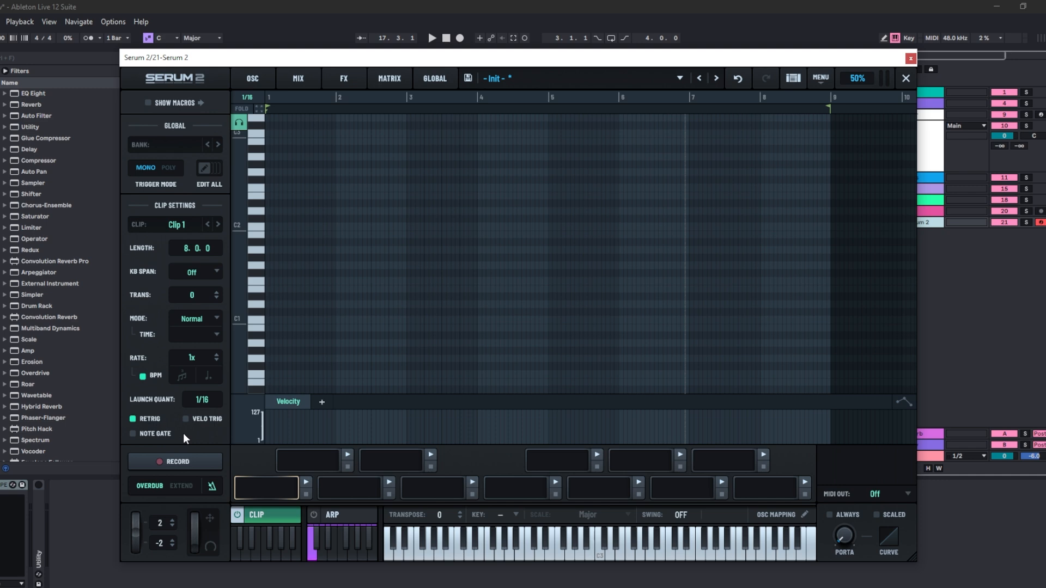
- Browse the Factory clip banks such as Chords, Drums and Guitar without loading one
{"action": "left_click", "coordinate": [169, 145]}
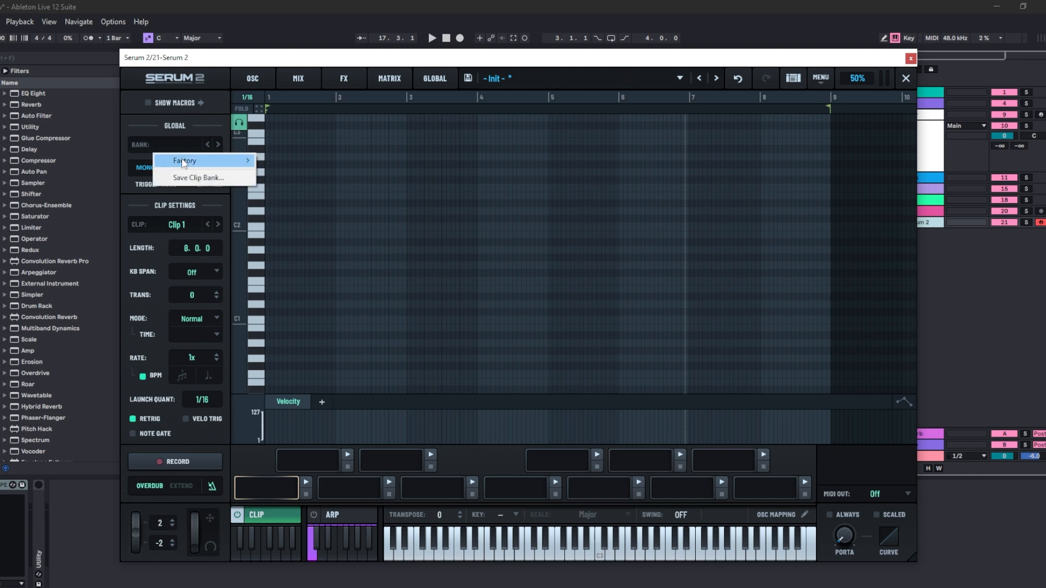
{"action": "mouse_move", "coordinate": [188, 161]}
{"action": "mouse_move", "coordinate": [267, 164]}
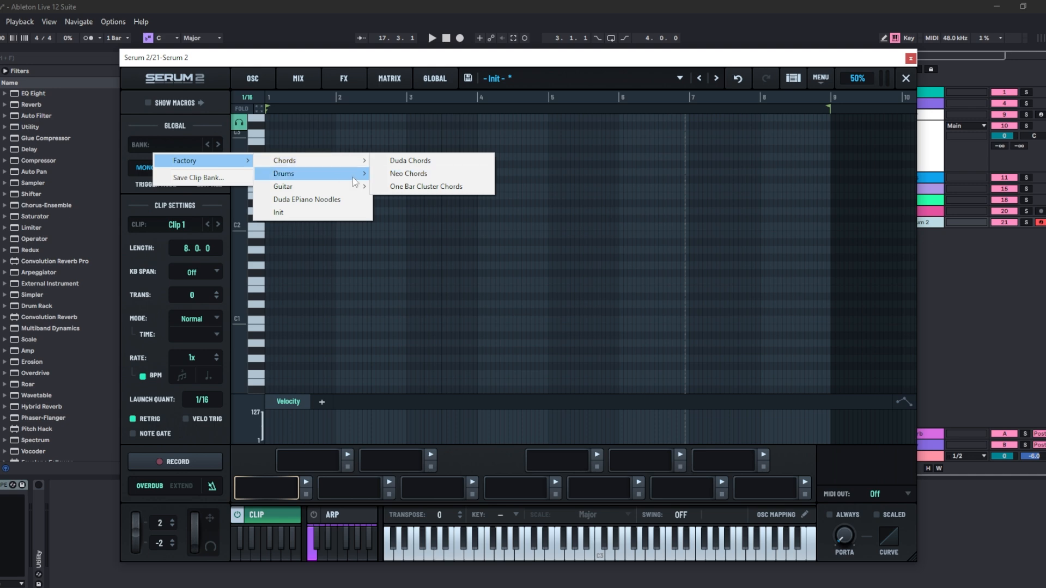
{"action": "mouse_move", "coordinate": [335, 182]}
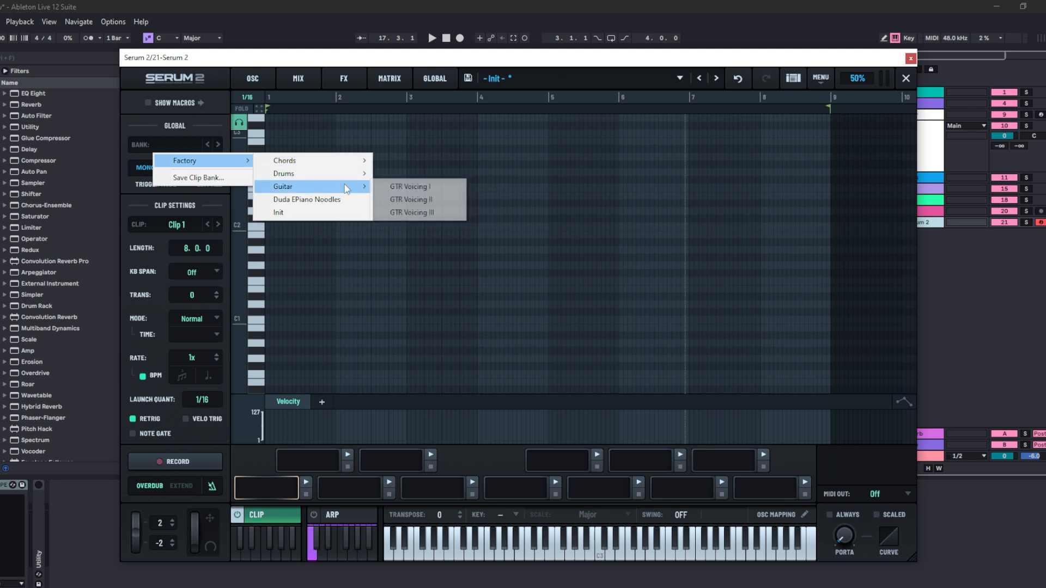
{"action": "left_click", "coordinate": [543, 239]}
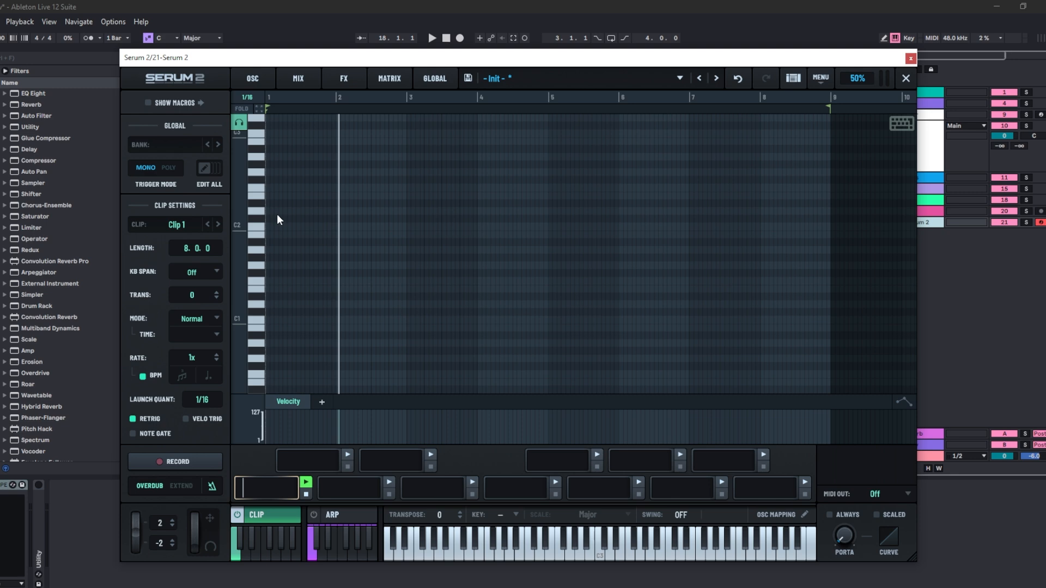
- Set the clip's key to E and its scale to Minor
{"action": "left_click", "coordinate": [515, 518]}
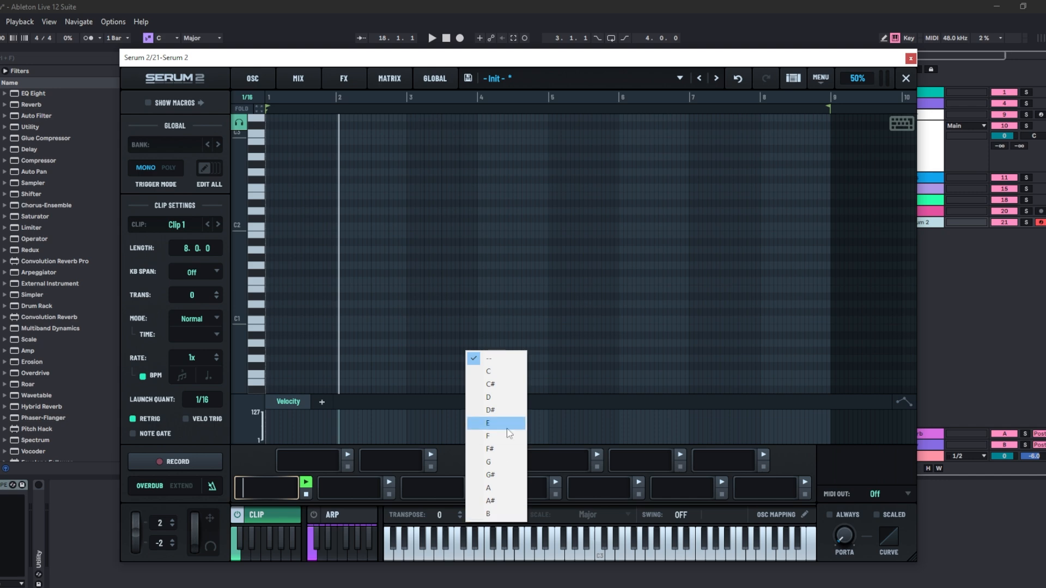
{"action": "left_click", "coordinate": [493, 428]}
{"action": "left_click", "coordinate": [625, 521]}
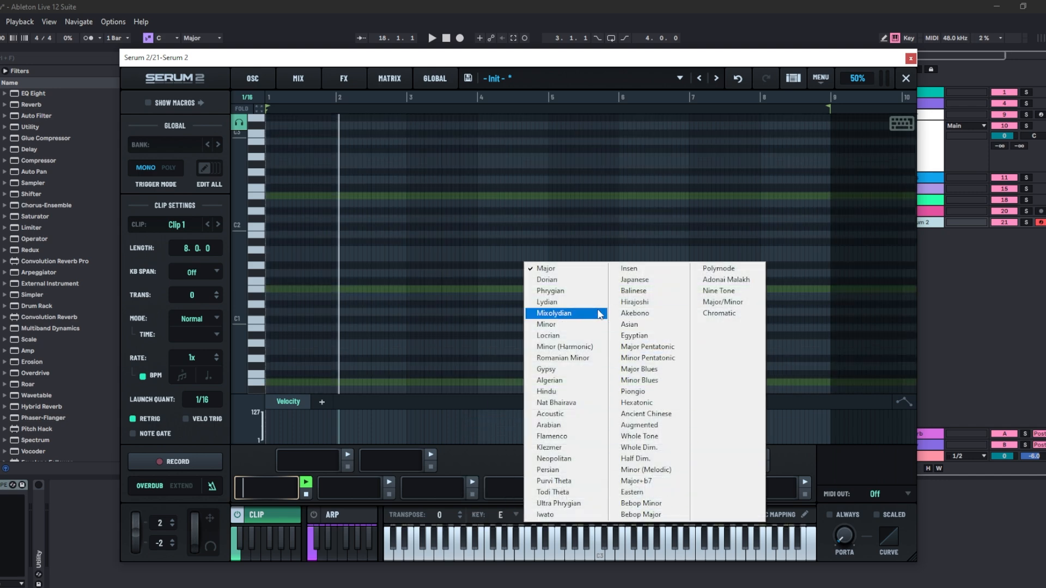
{"action": "left_click", "coordinate": [546, 325]}
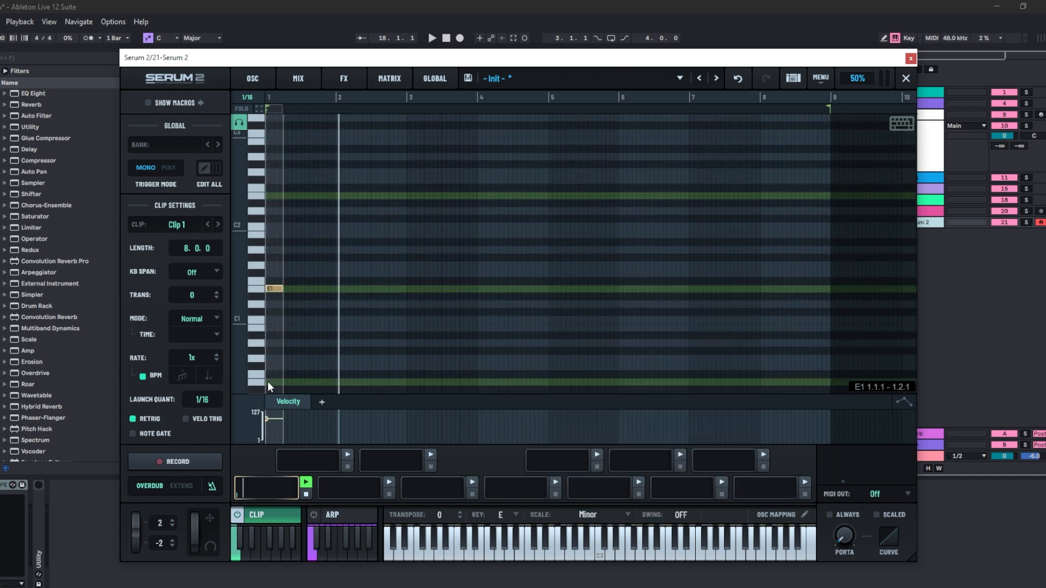
- Draw E0, G0 and B0 notes at the clip start plus an E2 note, and audition the clip
{"action": "left_click", "coordinate": [267, 381]}
{"action": "left_click", "coordinate": [269, 357]}
{"action": "left_click", "coordinate": [270, 329]}
{"action": "left_click_drag", "start_coordinate": [274, 288], "coordinate": [274, 197]}
{"action": "key", "text": "space"}
{"action": "key", "text": "space"}
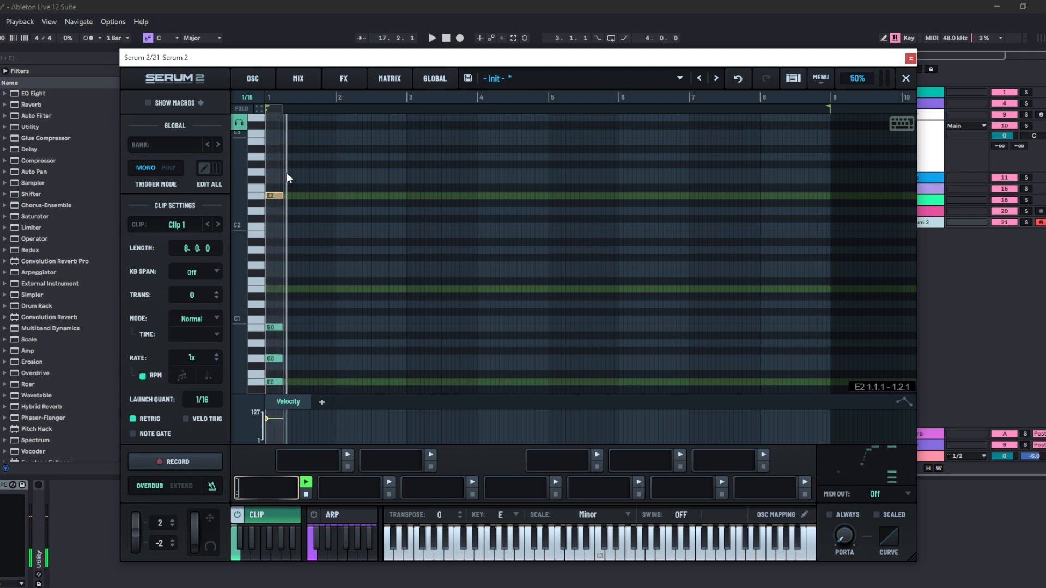
- Add G2, B2 and G2 notes, then select the first bar's notes and duplicate them three times
{"action": "left_click", "coordinate": [291, 172]}
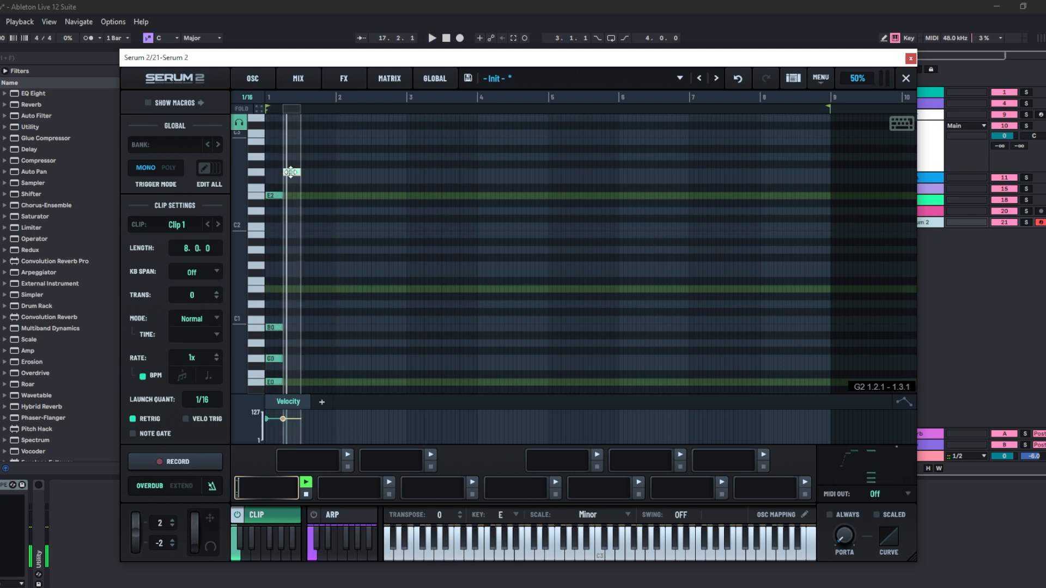
{"action": "left_click", "coordinate": [309, 141]}
{"action": "left_click", "coordinate": [327, 172]}
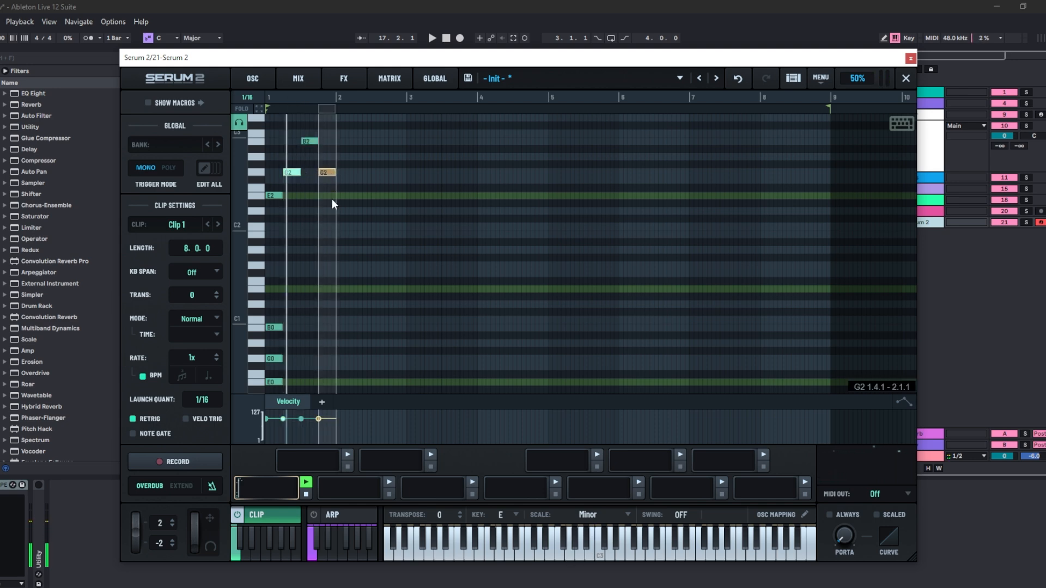
{"action": "left_click_drag", "start_coordinate": [332, 133], "coordinate": [273, 210]}
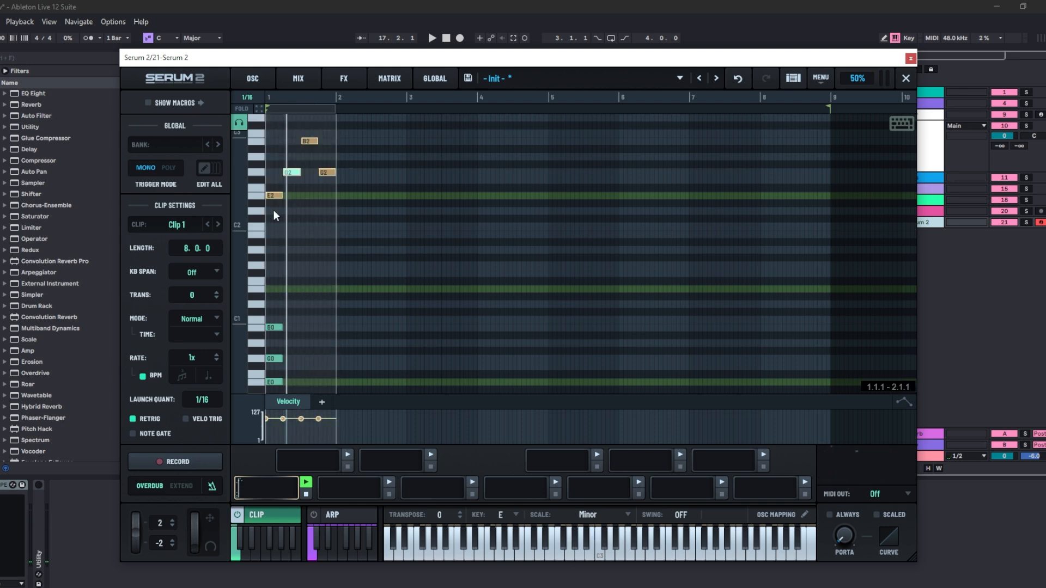
{"action": "key", "text": "ctrl+d"}
{"action": "key", "text": "ctrl+d"}
{"action": "key", "text": "ctrl+d"}
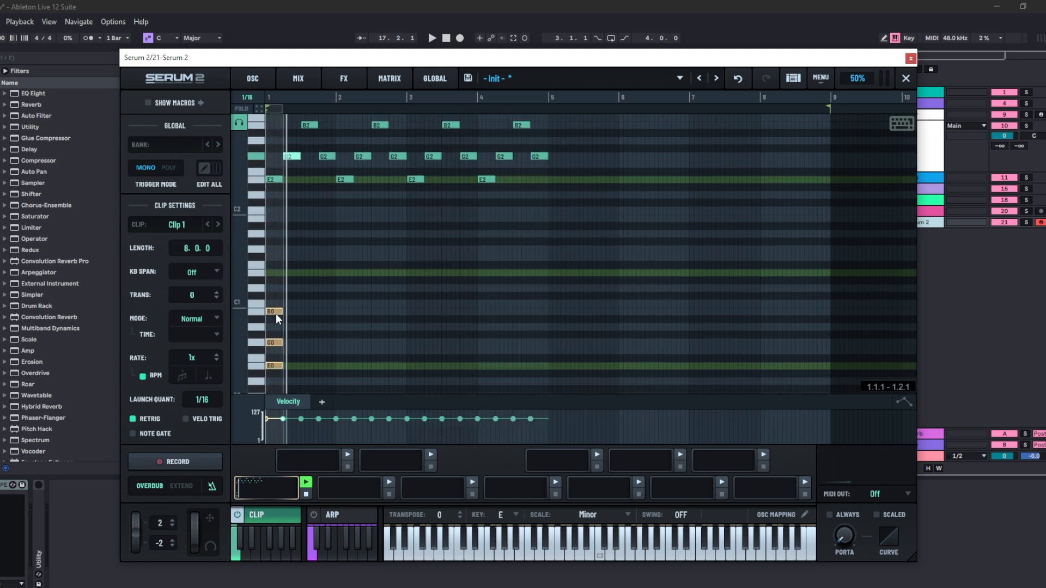
- Copy the bass chord forward and lower a later chord's notes to B-1, D#0 and F#0
{"action": "left_click_drag", "start_coordinate": [276, 311], "coordinate": [331, 308]}
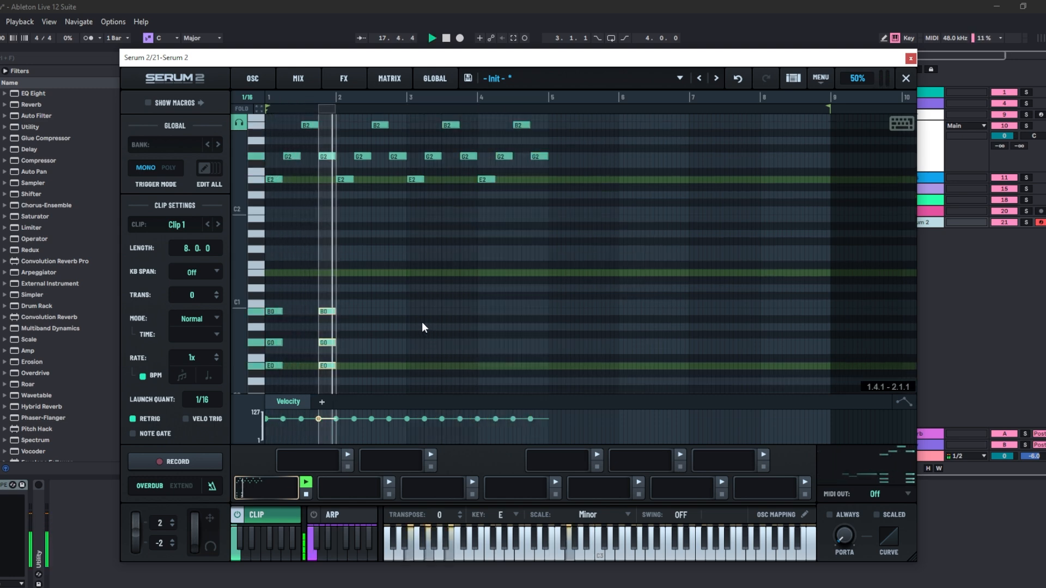
{"action": "key", "text": "space"}
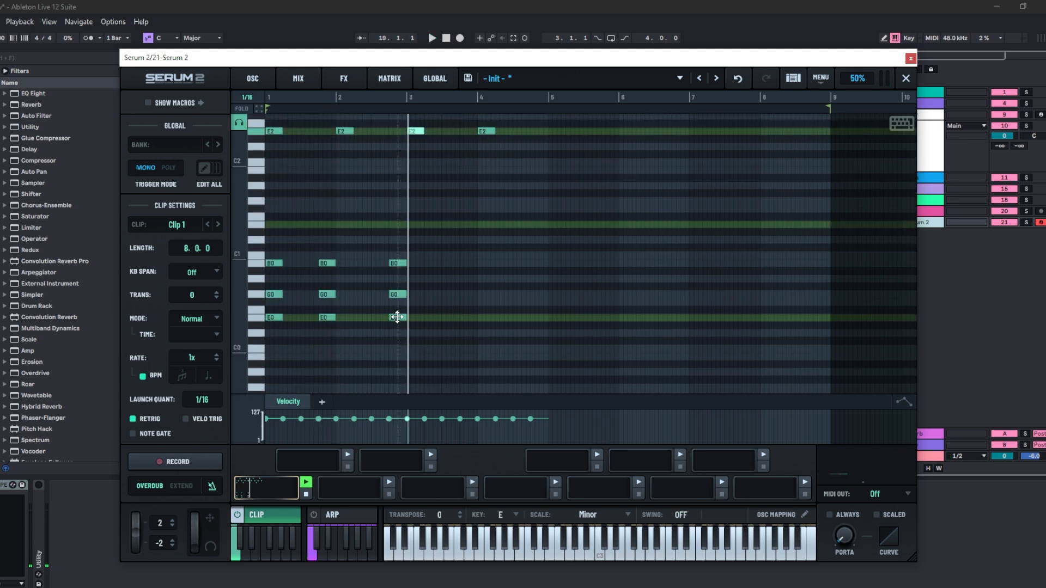
{"action": "left_click_drag", "start_coordinate": [397, 317], "coordinate": [397, 356]}
{"action": "left_click_drag", "start_coordinate": [397, 299], "coordinate": [399, 325]}
{"action": "left_click_drag", "start_coordinate": [397, 263], "coordinate": [400, 299]}
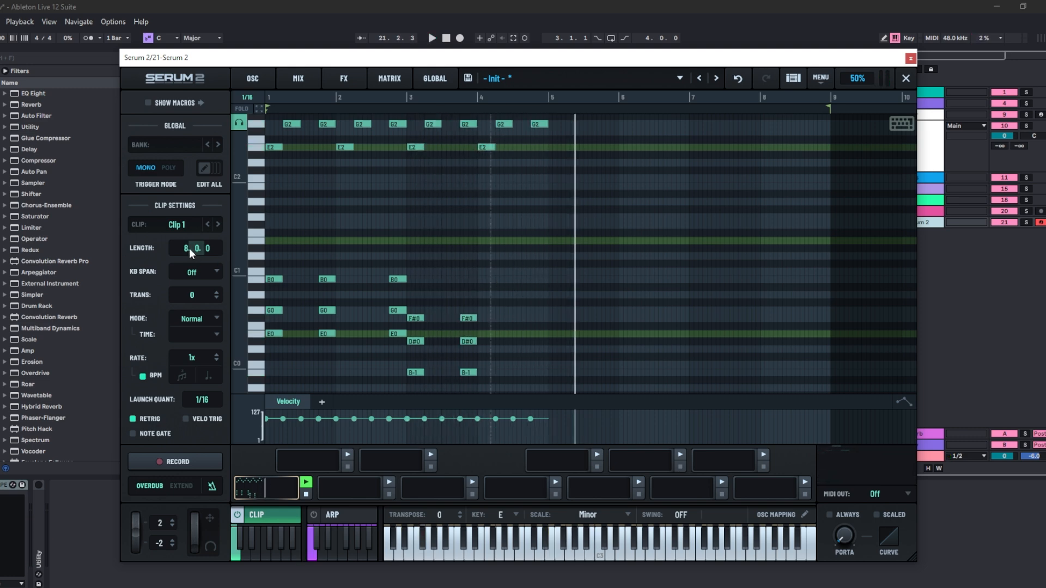
- Set the clip length to 4 bars and play the clip
{"action": "left_click_drag", "start_coordinate": [189, 247], "coordinate": [192, 260]}
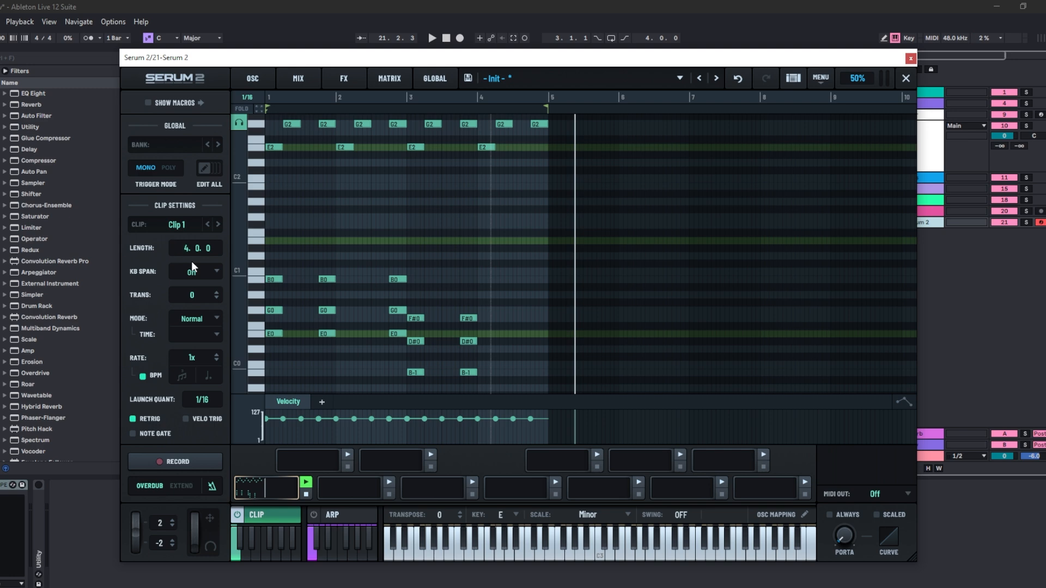
{"action": "key", "text": "space"}
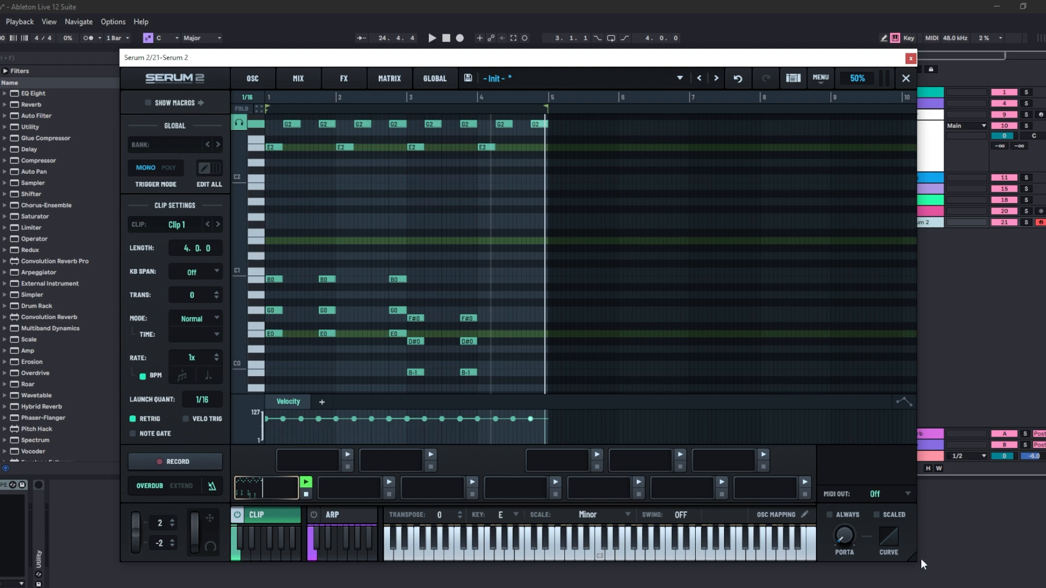
- Shrink the plugin window and drag the clip into the arrangement as a new MIDI track
{"action": "left_click_drag", "start_coordinate": [914, 557], "coordinate": [612, 472]}
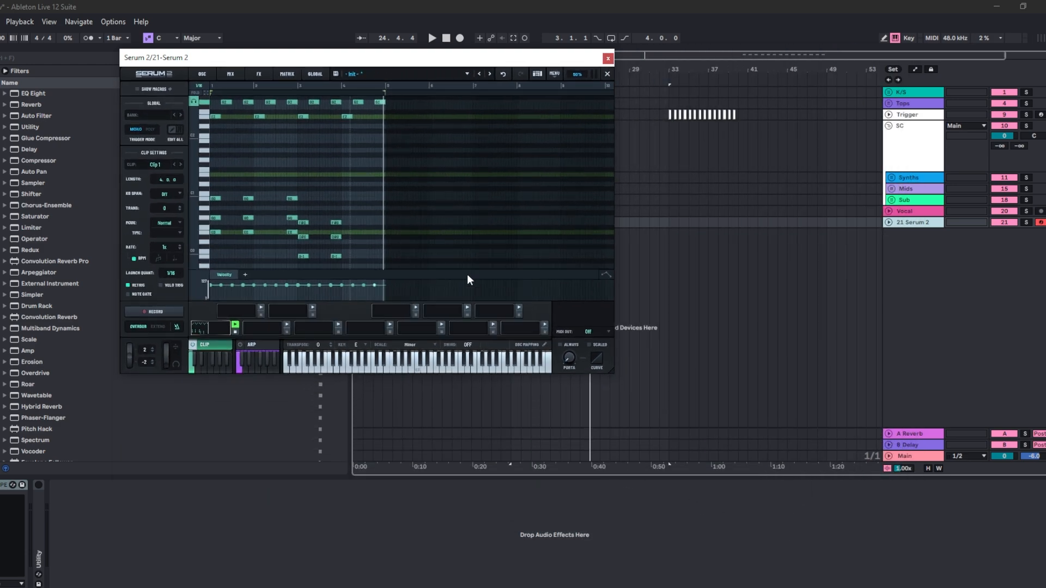
{"action": "left_click_drag", "start_coordinate": [504, 64], "coordinate": [413, 81]}
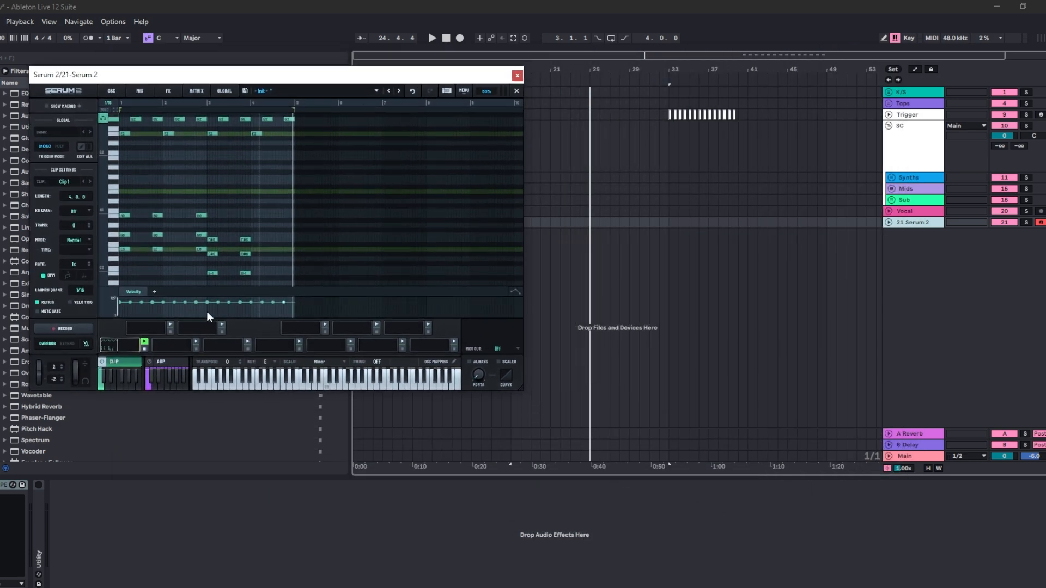
{"action": "left_click_drag", "start_coordinate": [129, 344], "coordinate": [581, 240]}
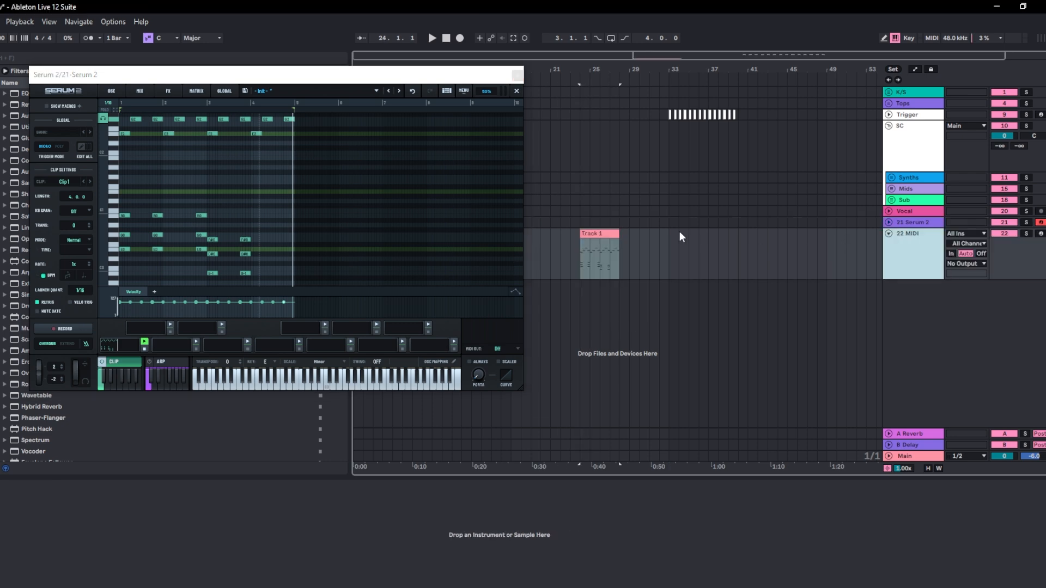
{"action": "left_click", "coordinate": [607, 236]}
- Load the MAL - Deep Sea Shell Mallet preset and play its Deep Sea Mallet clip
{"action": "left_click_drag", "start_coordinate": [589, 72], "coordinate": [592, 106]}
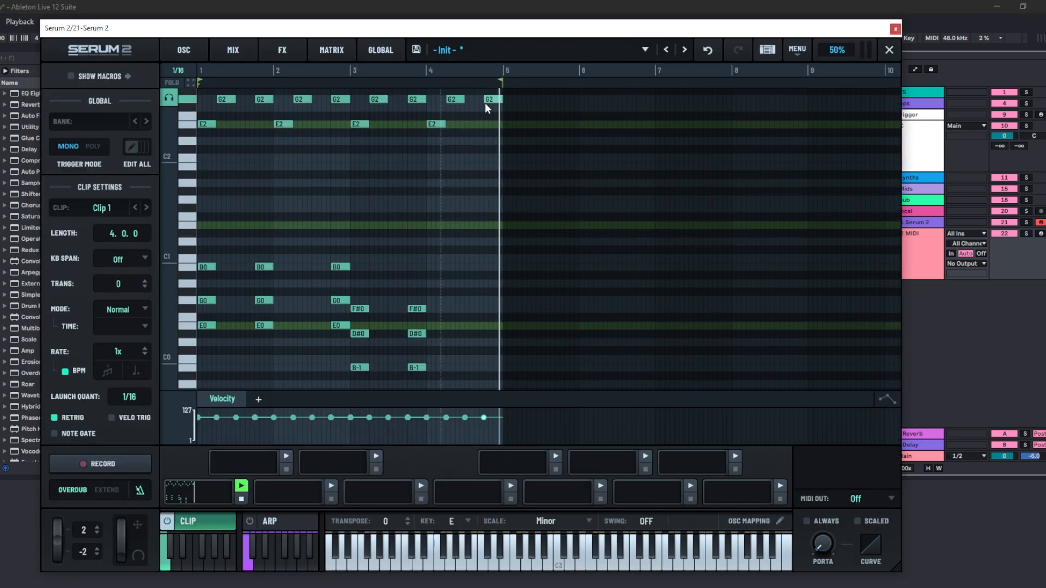
{"action": "left_click", "coordinate": [501, 53]}
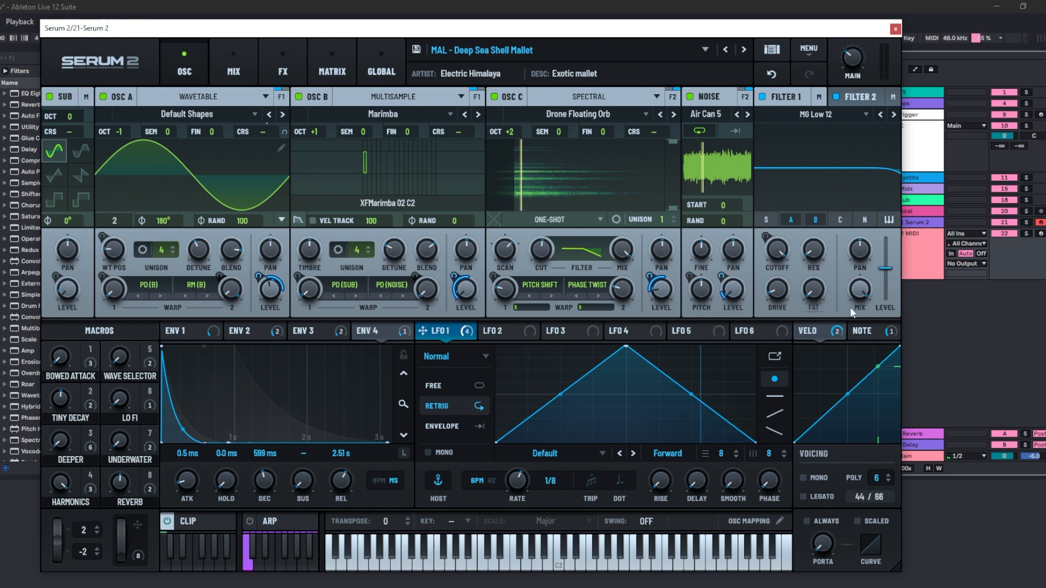
{"action": "left_click", "coordinate": [209, 524]}
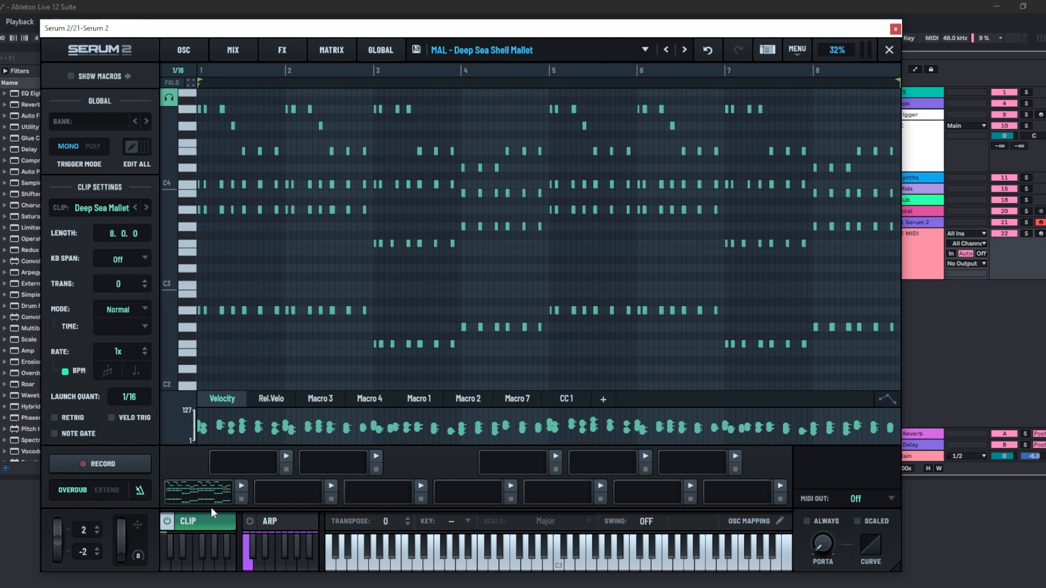
{"action": "left_click", "coordinate": [242, 487]}
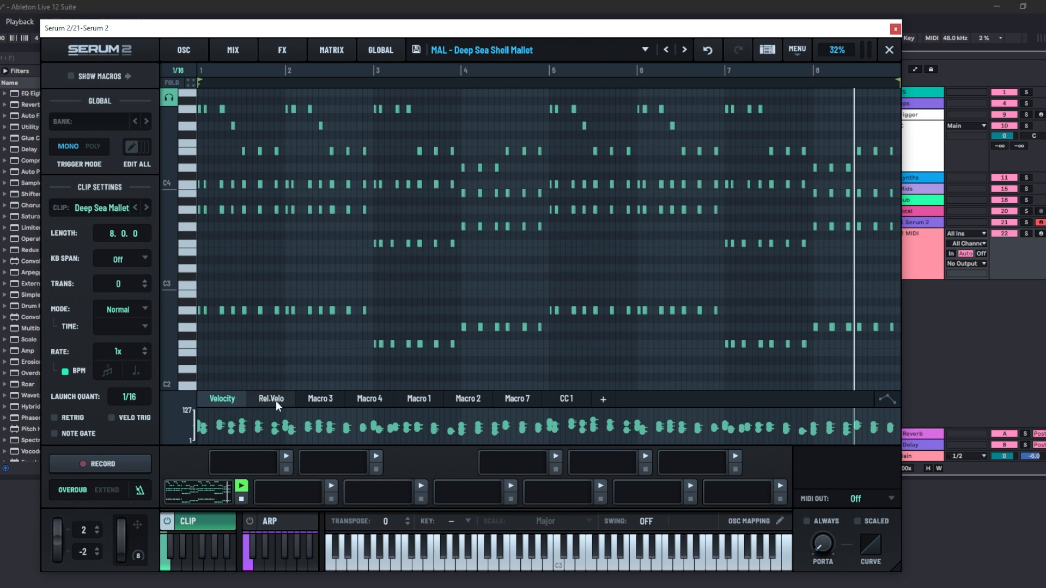
- Inspect the clip's Macro 3 and Macro 4 lanes, then turn the Deeper macro knob
{"action": "left_click", "coordinate": [327, 400]}
{"action": "left_click", "coordinate": [372, 399]}
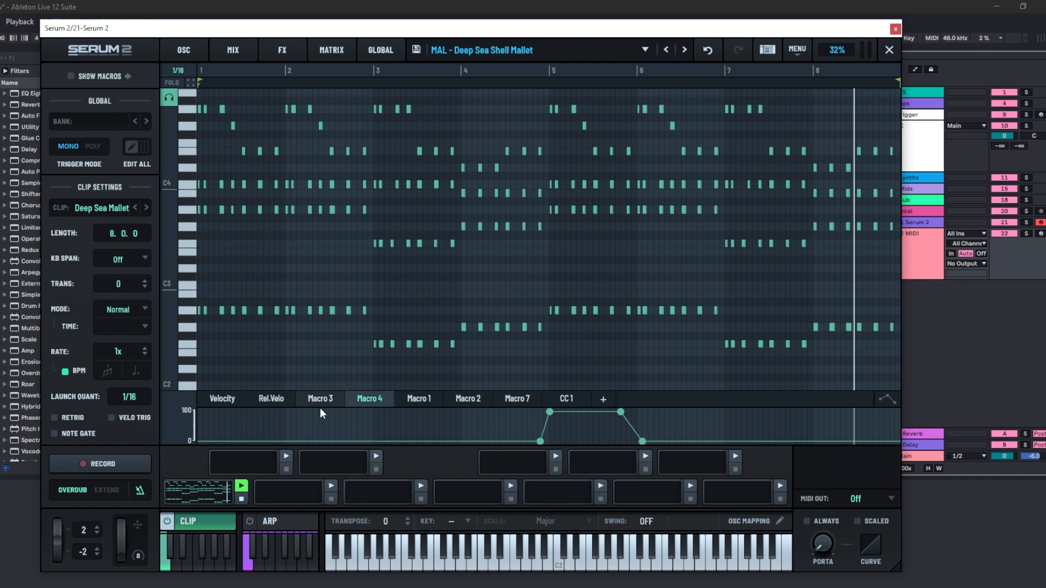
{"action": "left_click", "coordinate": [211, 522]}
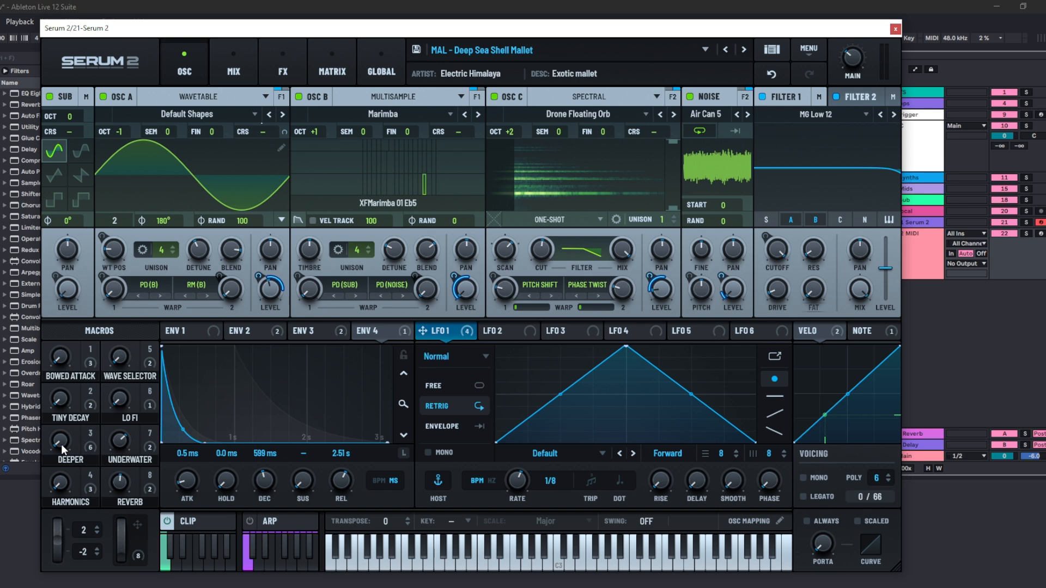
{"action": "left_click_drag", "start_coordinate": [61, 443], "coordinate": [67, 473]}
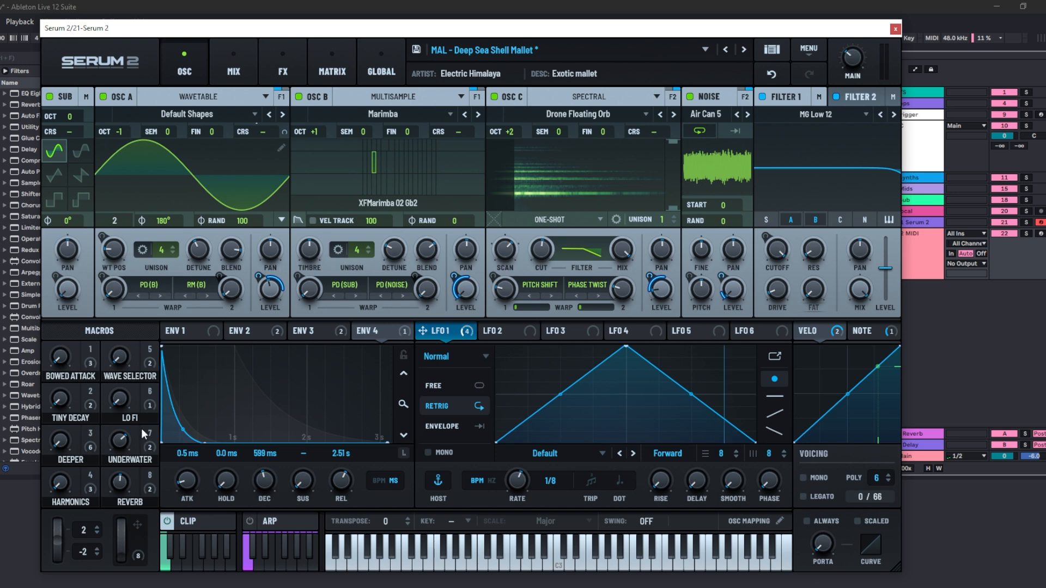
- Open the Arpeggiator for the MAL - Hybrid Balafon preset and trigger several Up (1/16) pattern slots
{"action": "left_click", "coordinate": [188, 521]}
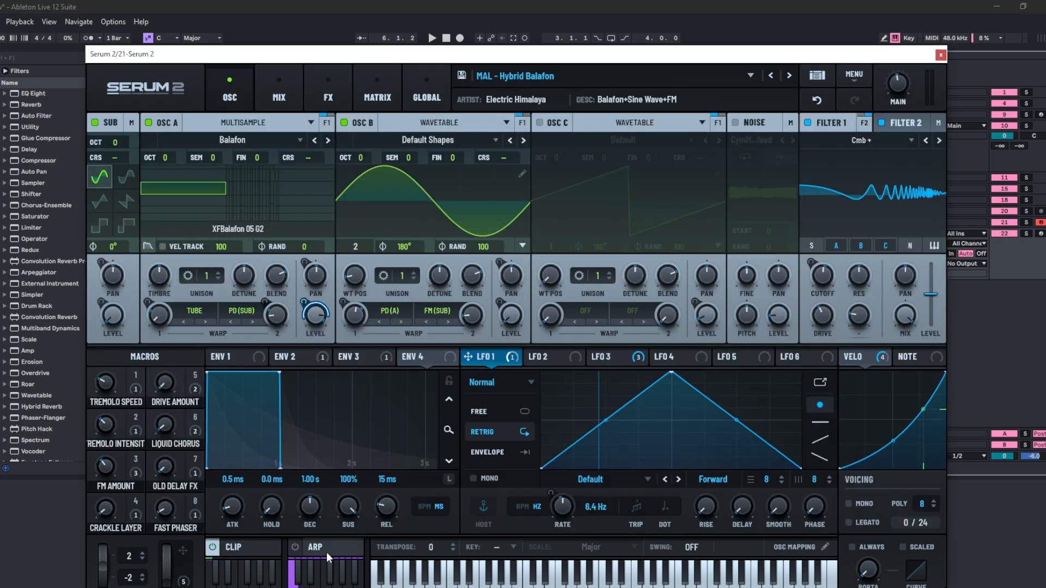
{"action": "left_click", "coordinate": [306, 551]}
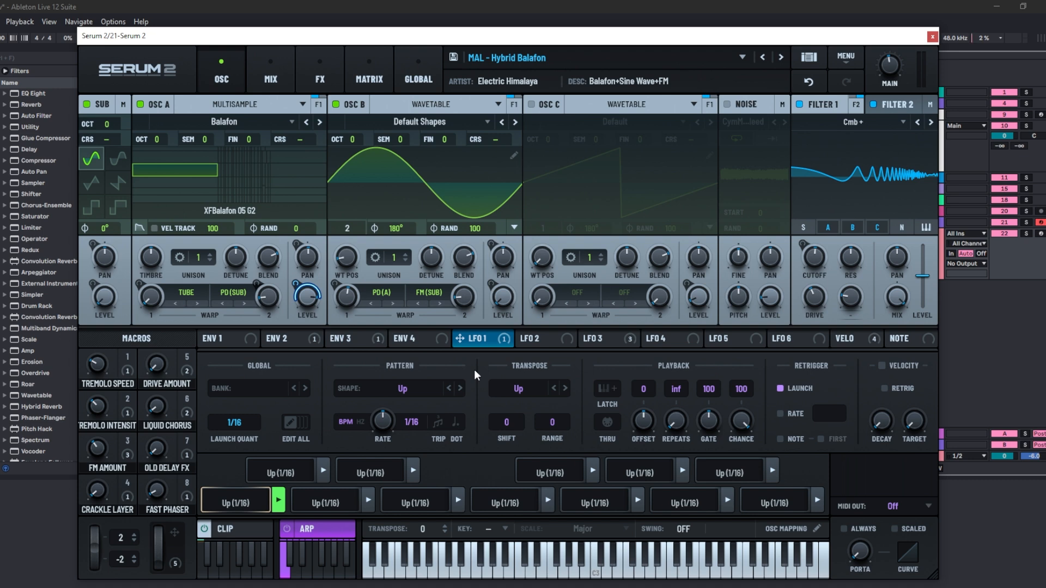
{"action": "left_click", "coordinate": [321, 505]}
{"action": "left_click", "coordinate": [297, 471]}
{"action": "left_click", "coordinate": [367, 472]}
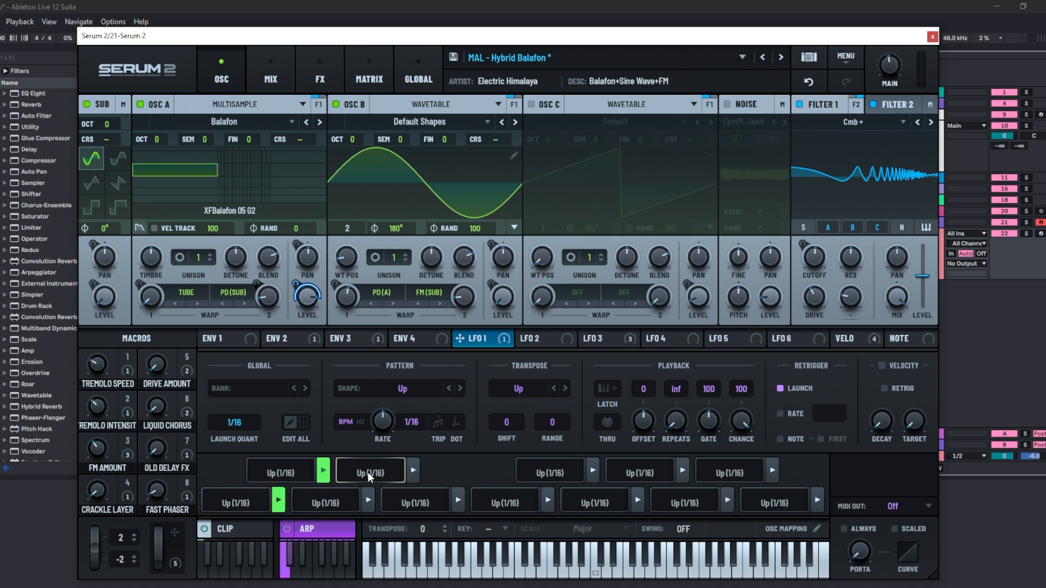
{"action": "left_click", "coordinate": [411, 501]}
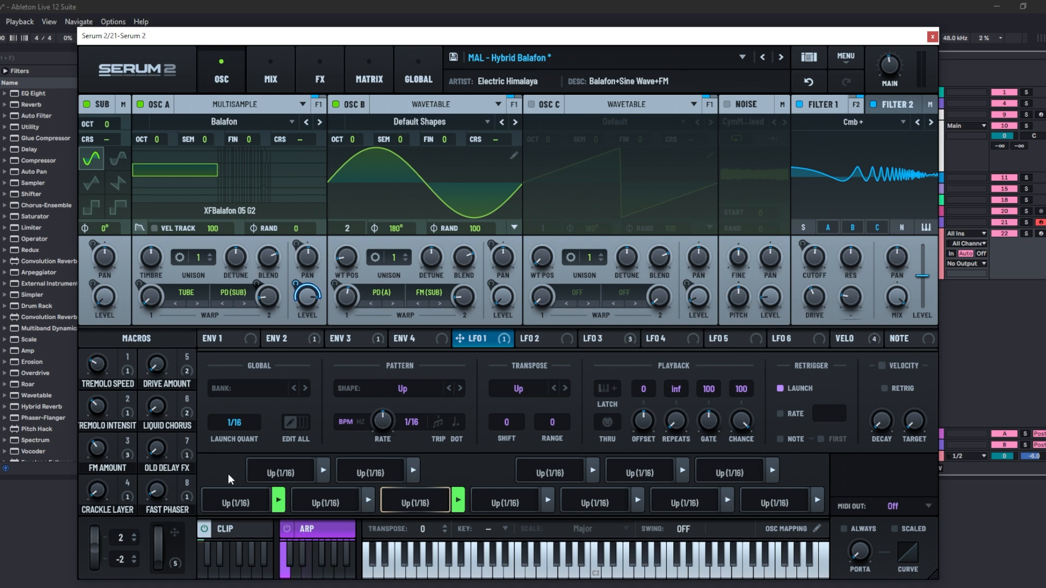
- Load the Factory 5 Note 8 Step pattern bank into the Arpeggiator
{"action": "left_click", "coordinate": [239, 390]}
{"action": "mouse_move", "coordinate": [284, 405]}
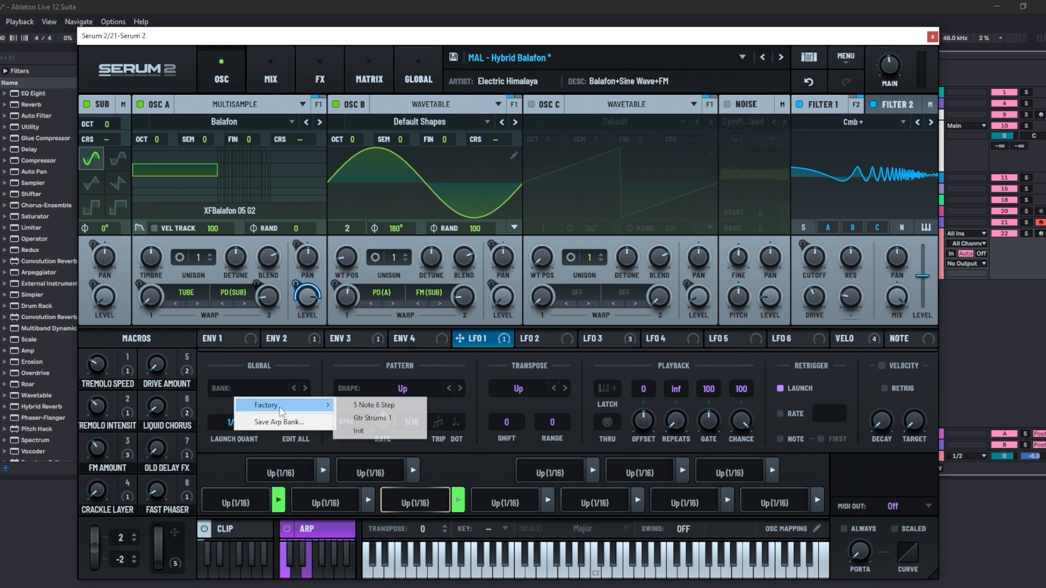
{"action": "left_click", "coordinate": [358, 408]}
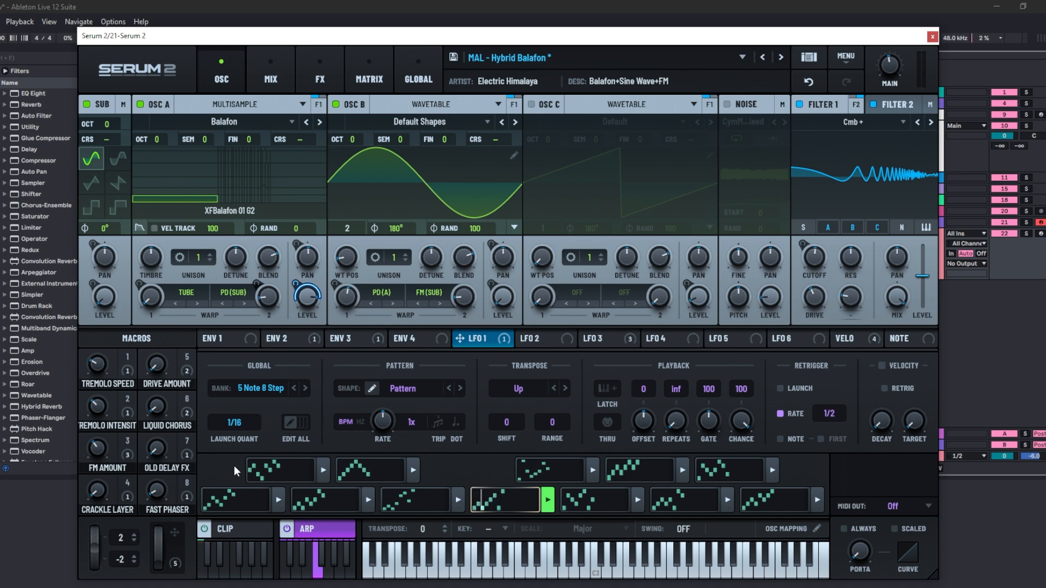
- Trigger several of the 5 Note 8 Step arpeggiator pattern slots to audition them
{"action": "left_click", "coordinate": [323, 470]}
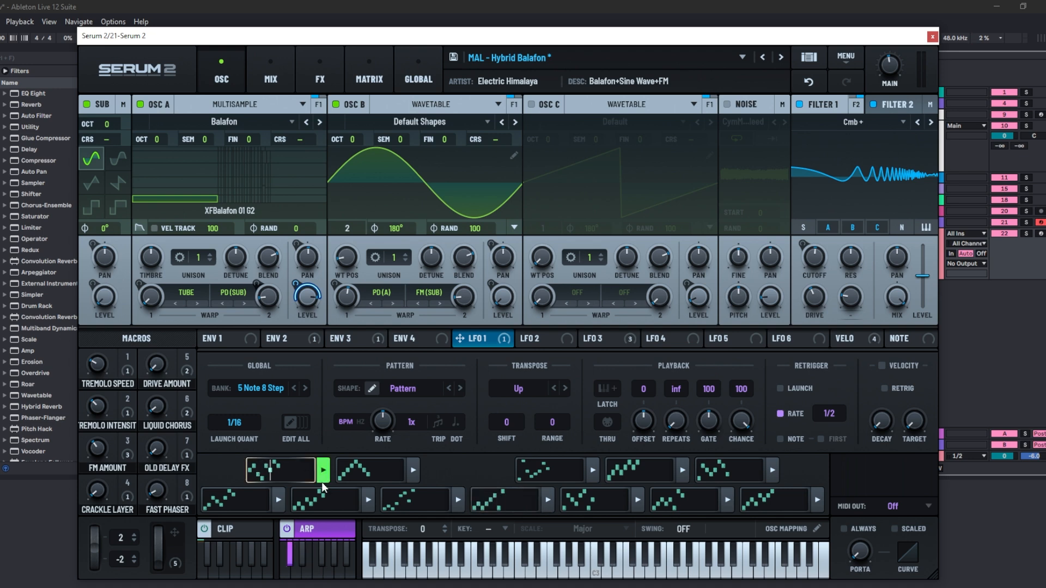
{"action": "left_click", "coordinate": [413, 470]}
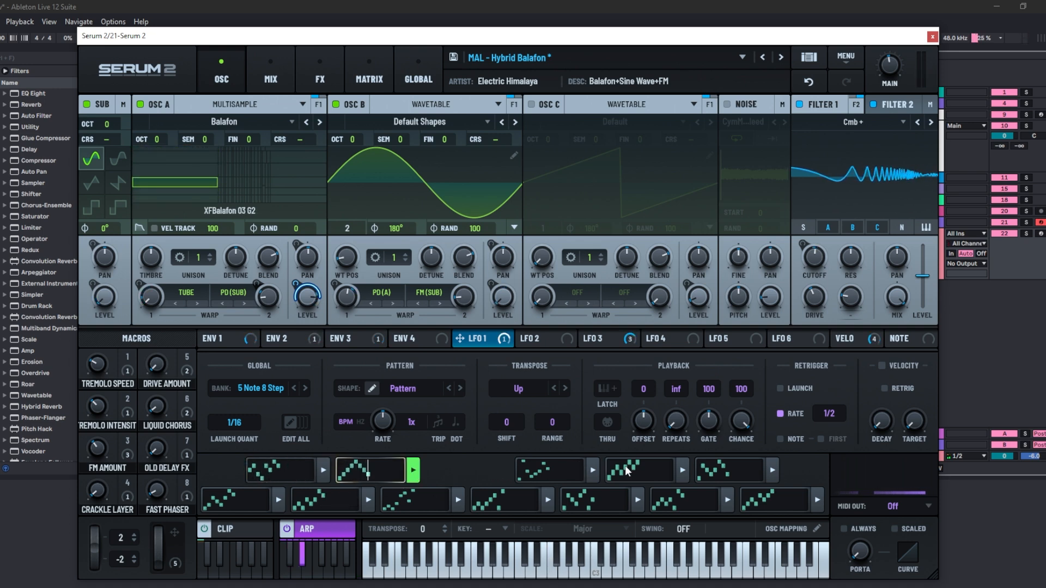
{"action": "left_click", "coordinate": [681, 476]}
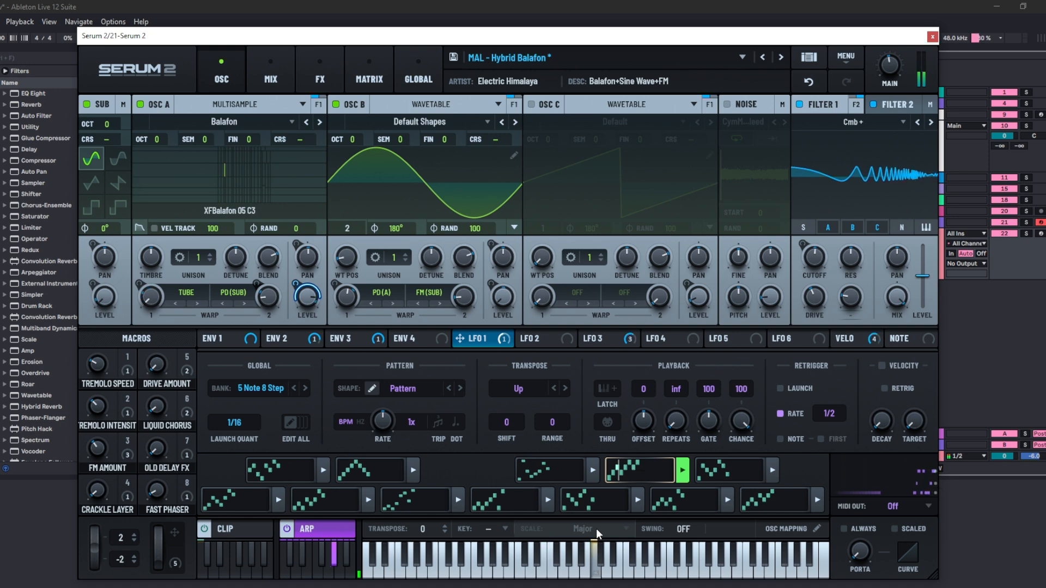
{"action": "left_click", "coordinate": [548, 500]}
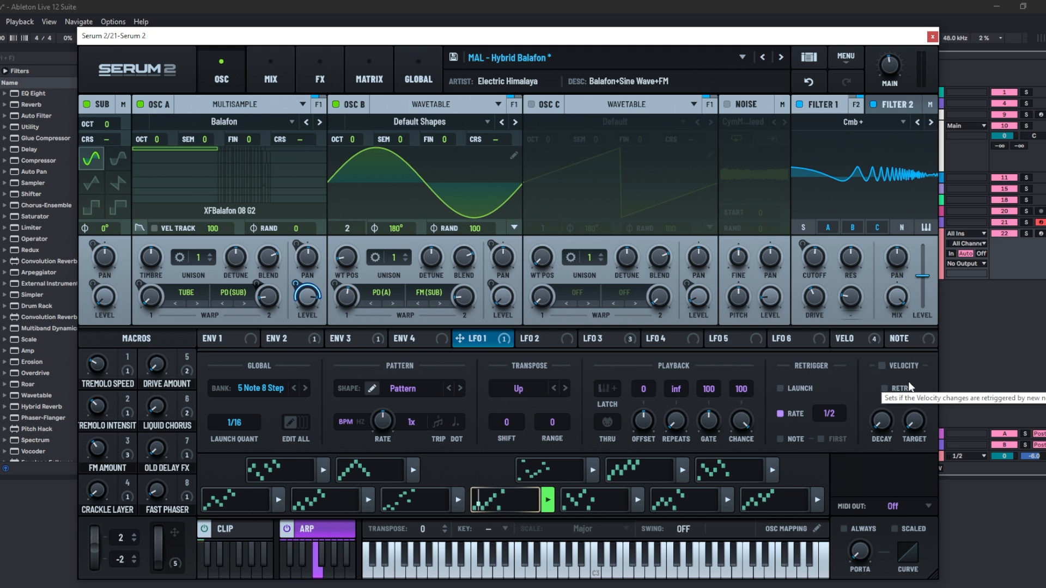
- Reset the synth to the -Init- preset
{"action": "left_click_drag", "start_coordinate": [877, 433], "coordinate": [921, 392]}
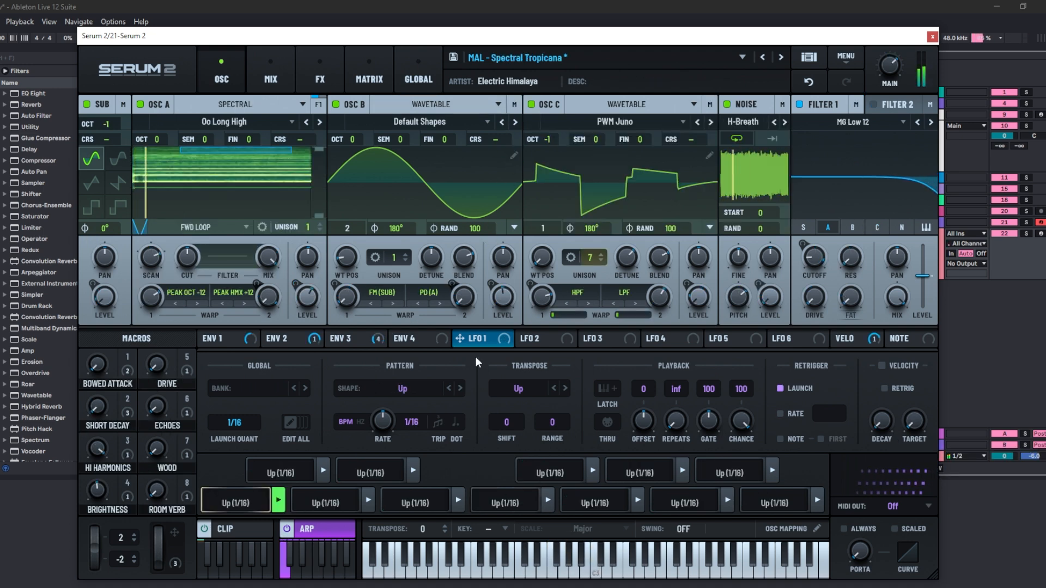
{"action": "left_click", "coordinate": [504, 529]}
{"action": "left_click", "coordinate": [589, 537]}
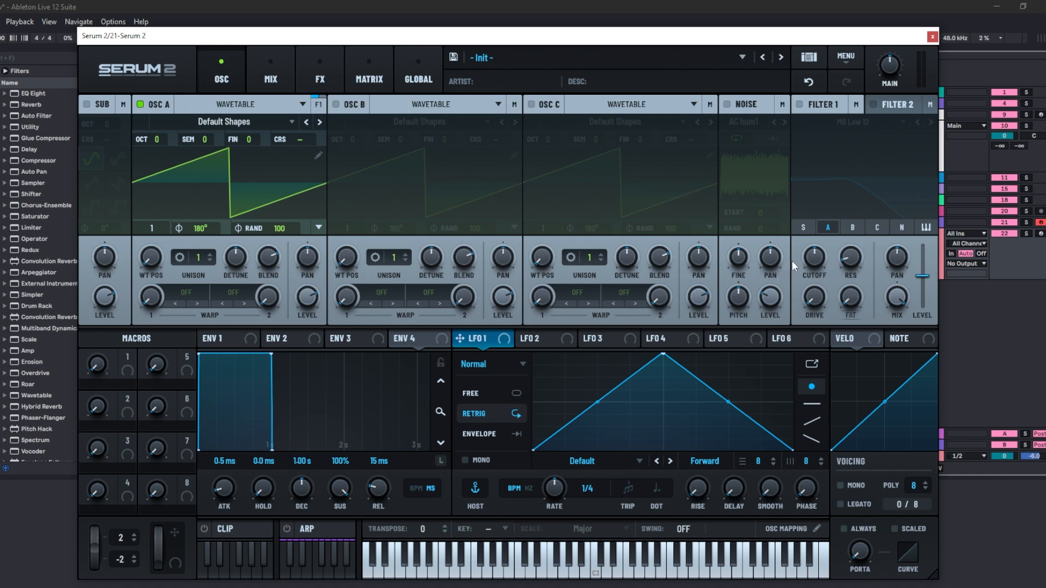
- Enable the Noise and Sub oscillators
{"action": "left_click", "coordinate": [726, 105]}
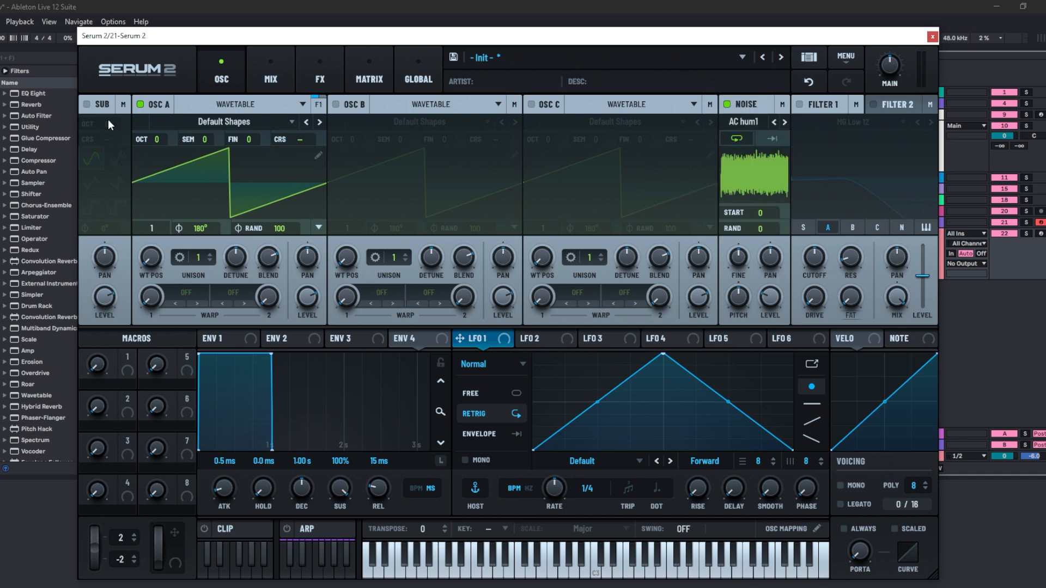
{"action": "left_click", "coordinate": [86, 104]}
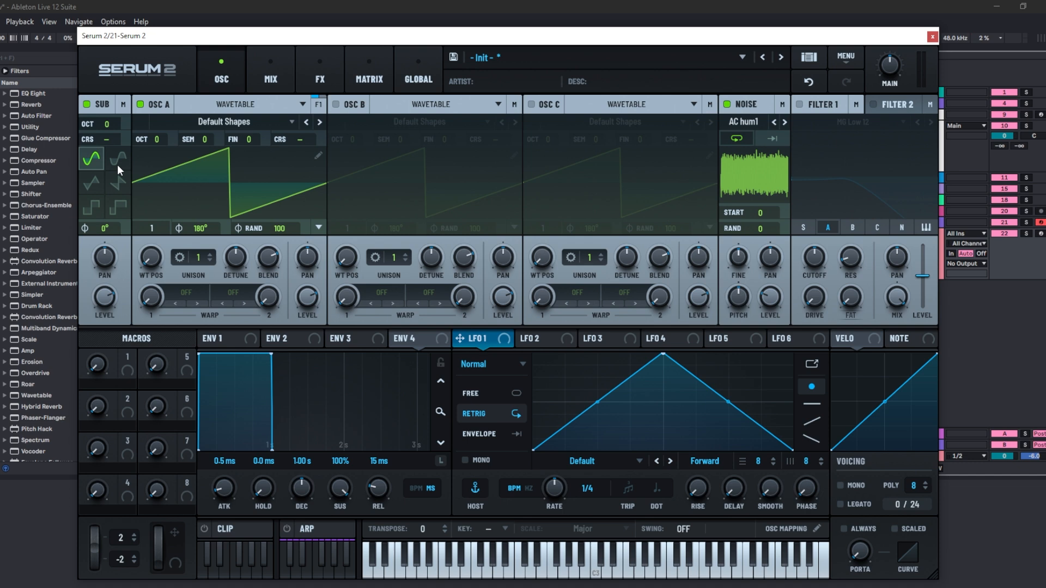
- Add a Bode frequency shifter to the Main FX chain and raise its Range and Shift
{"action": "left_click", "coordinate": [309, 73]}
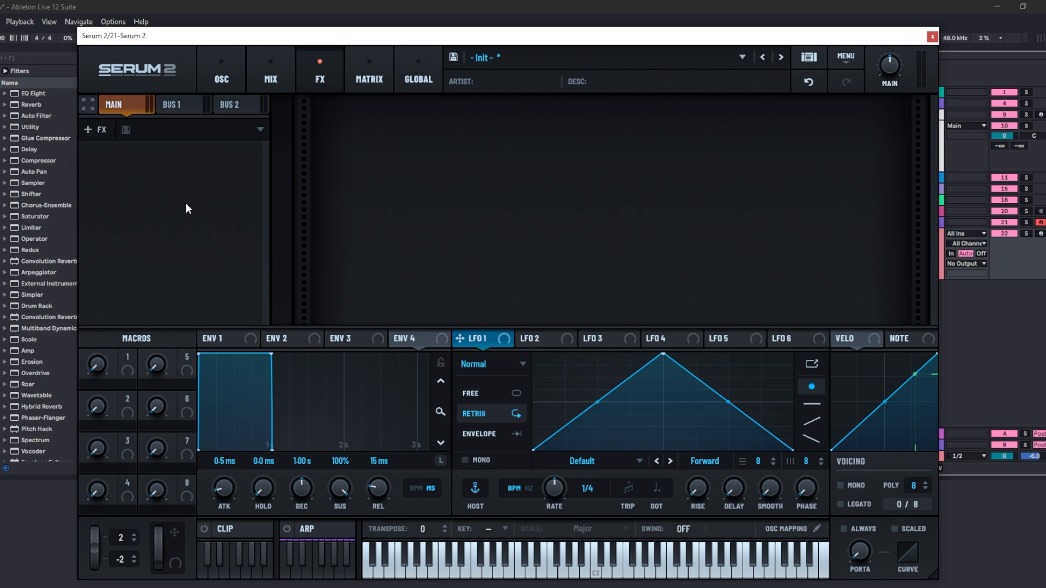
{"action": "left_click", "coordinate": [99, 132]}
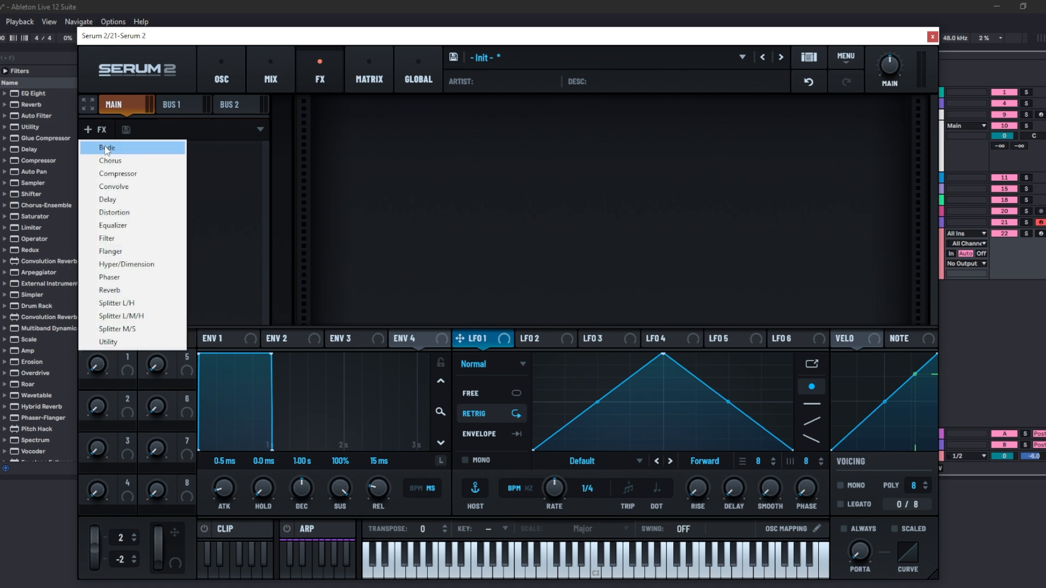
{"action": "left_click", "coordinate": [107, 148]}
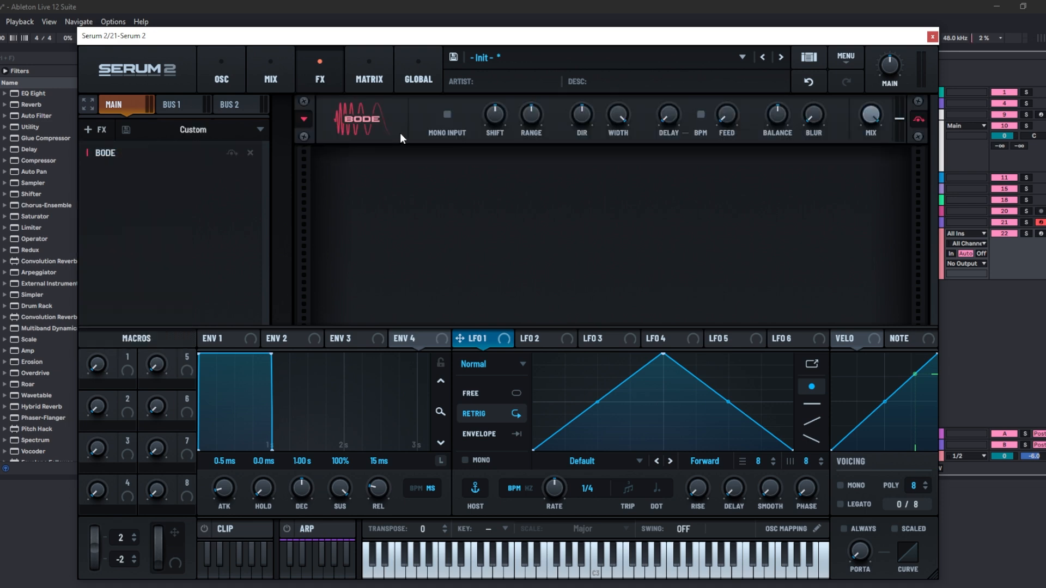
{"action": "left_click_drag", "start_coordinate": [537, 121], "coordinate": [550, 78]}
{"action": "left_click_drag", "start_coordinate": [498, 116], "coordinate": [503, 65]}
- Replace the Bode with Convolve and step through its impulse responses to Woodpecker
{"action": "left_click", "coordinate": [109, 153]}
{"action": "left_click", "coordinate": [138, 189]}
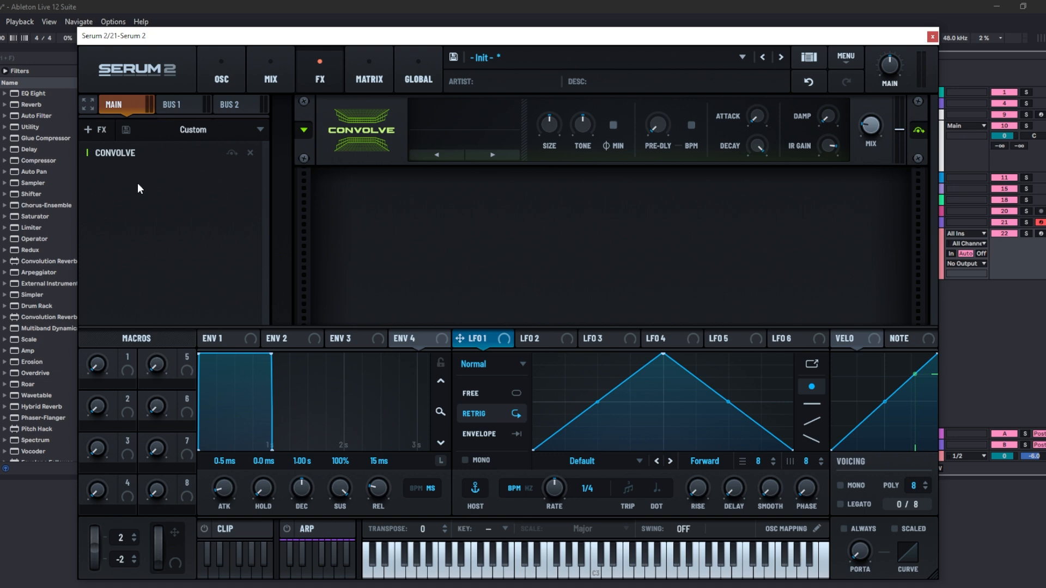
{"action": "left_click", "coordinate": [496, 155]}
{"action": "left_click", "coordinate": [495, 155]}
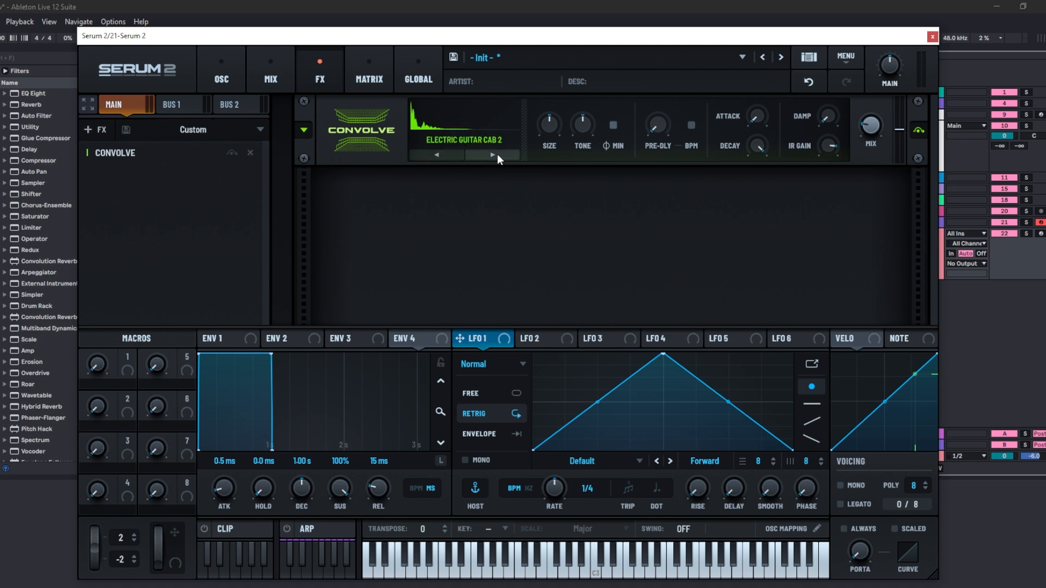
{"action": "left_click", "coordinate": [493, 155]}
{"action": "left_click", "coordinate": [493, 155]}
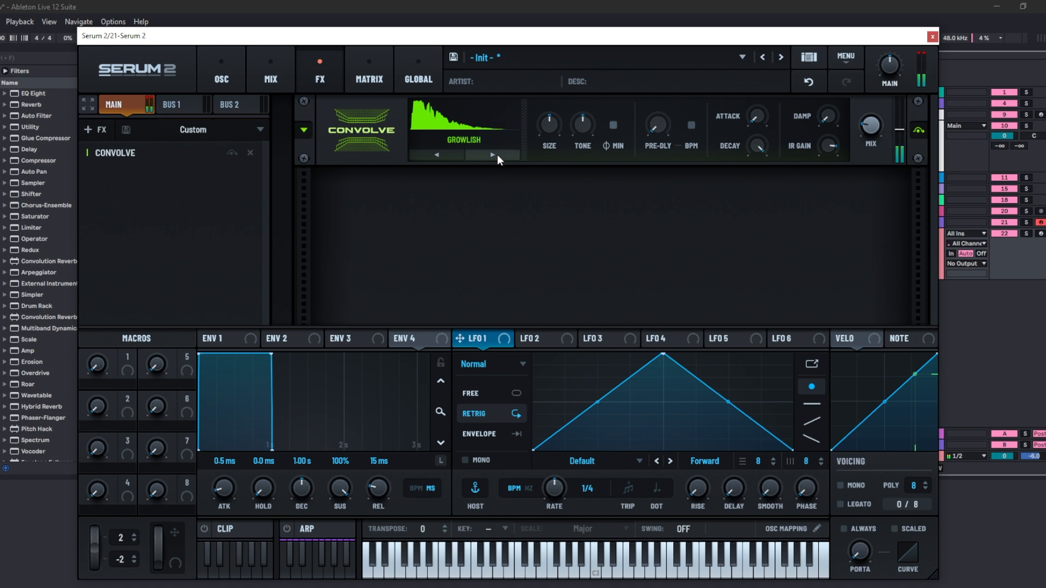
{"action": "left_click", "coordinate": [492, 155]}
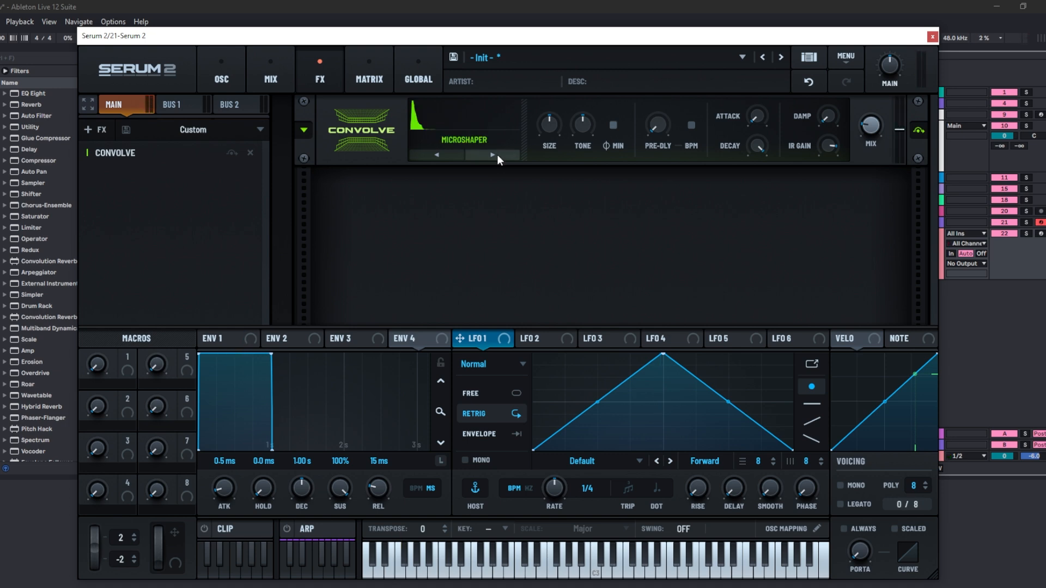
{"action": "left_click", "coordinate": [497, 155]}
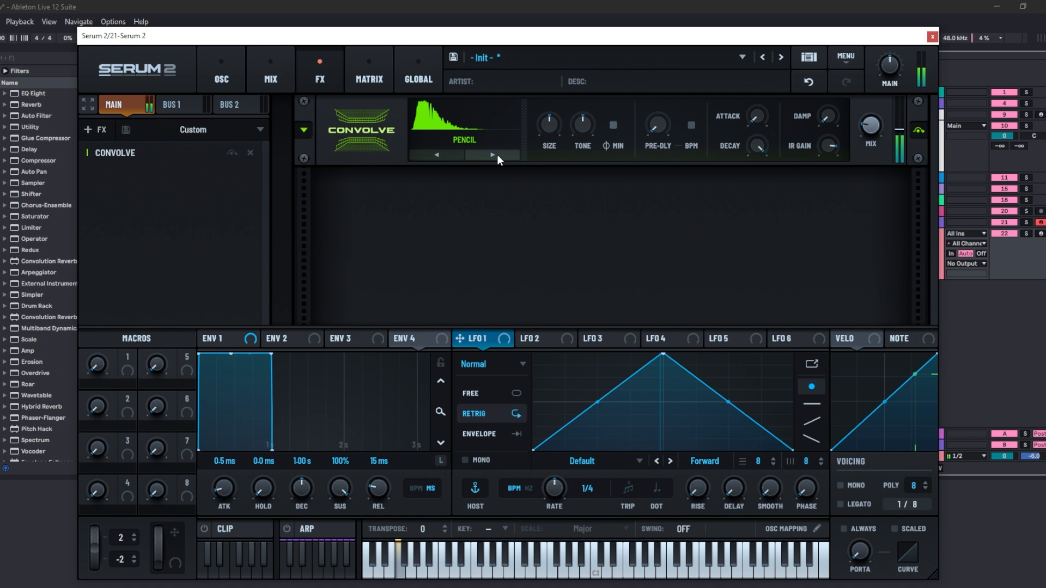
{"action": "left_click", "coordinate": [497, 154]}
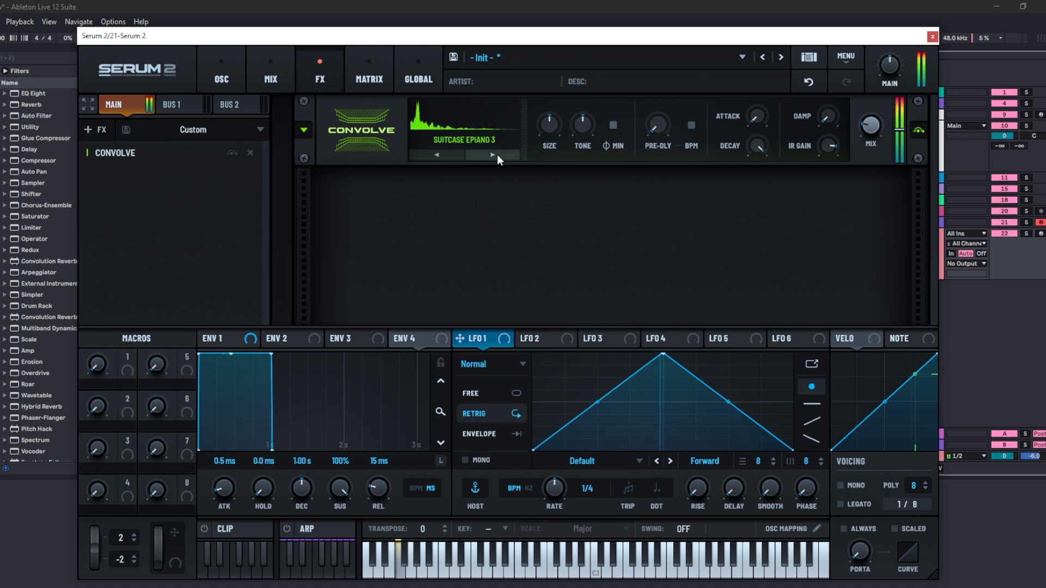
{"action": "left_click", "coordinate": [497, 154]}
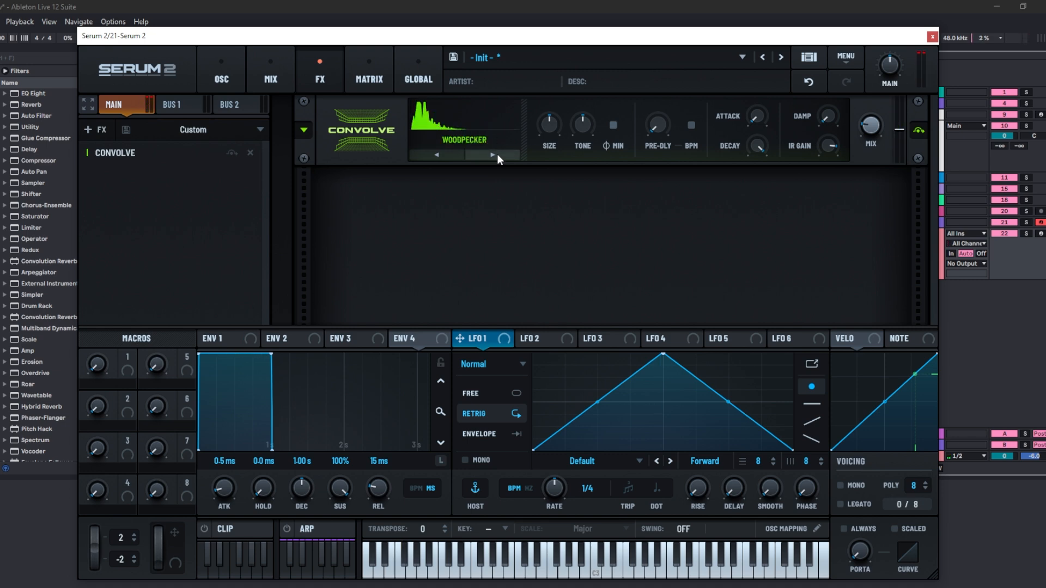
- Load a snare sample from the browser into Convolve as its impulse and raise Size
{"action": "left_click_drag", "start_coordinate": [46, 128], "coordinate": [452, 134]}
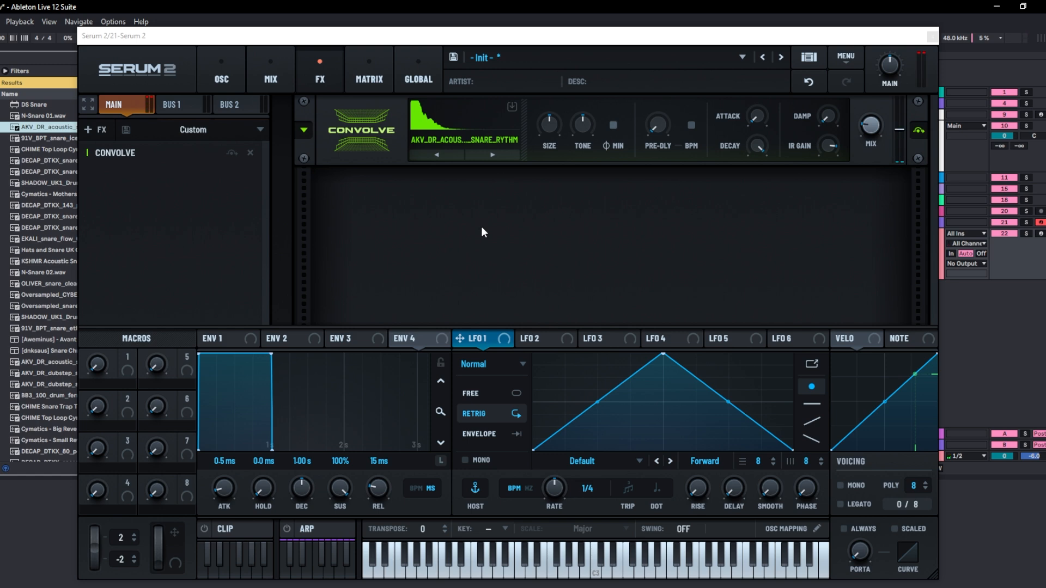
{"action": "left_click_drag", "start_coordinate": [547, 128], "coordinate": [597, 100]}
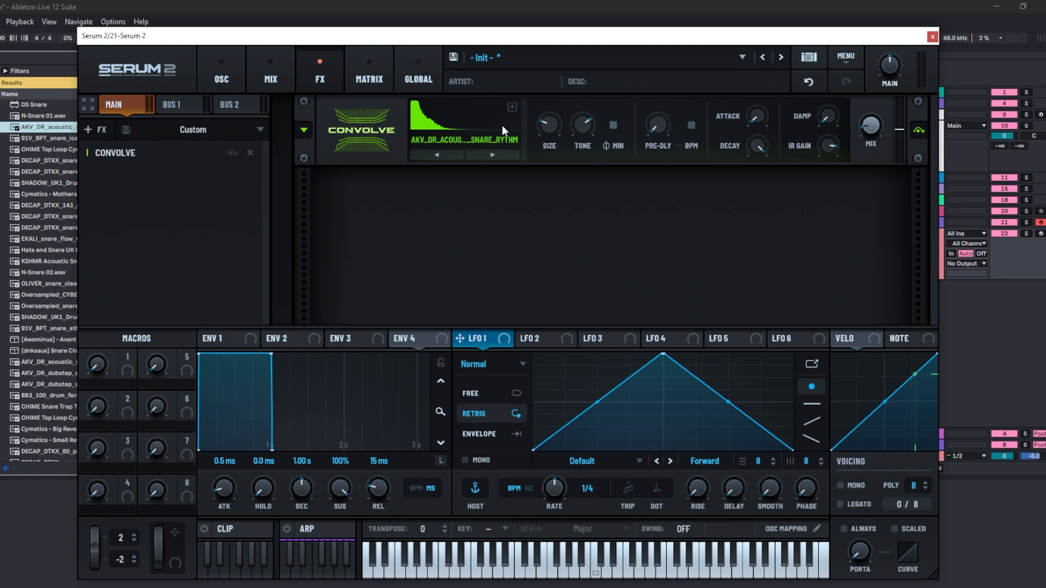
- Replace the effect with a Splitter L/H and set its crossover to 436
{"action": "left_click", "coordinate": [92, 132]}
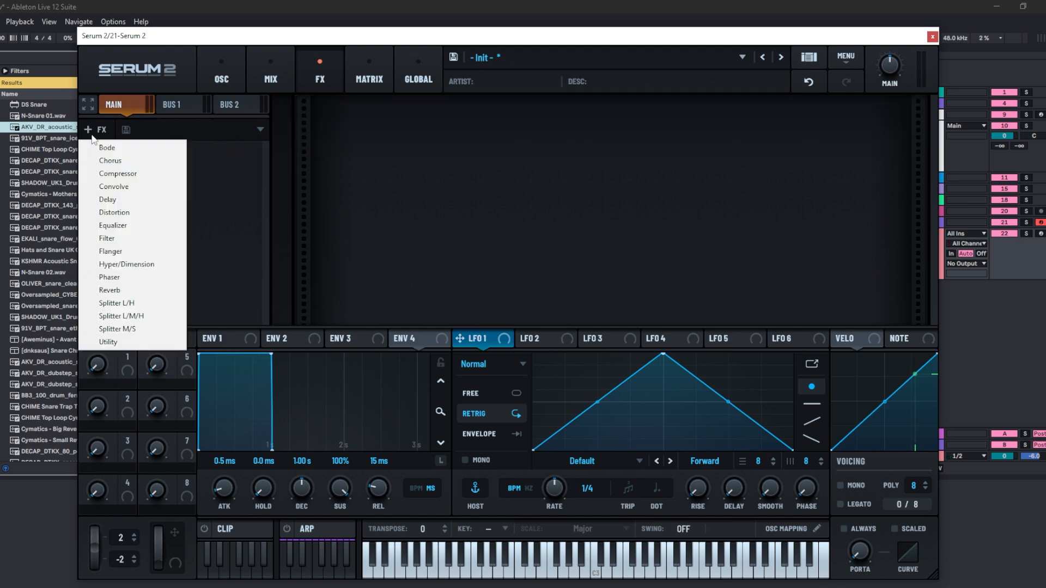
{"action": "left_click", "coordinate": [152, 304]}
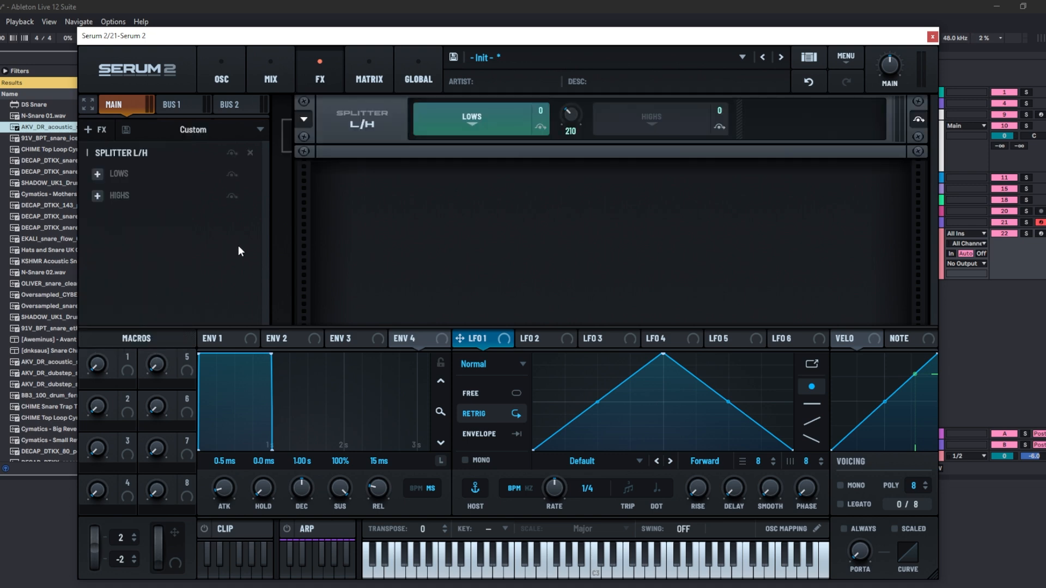
{"action": "left_click", "coordinate": [663, 112]}
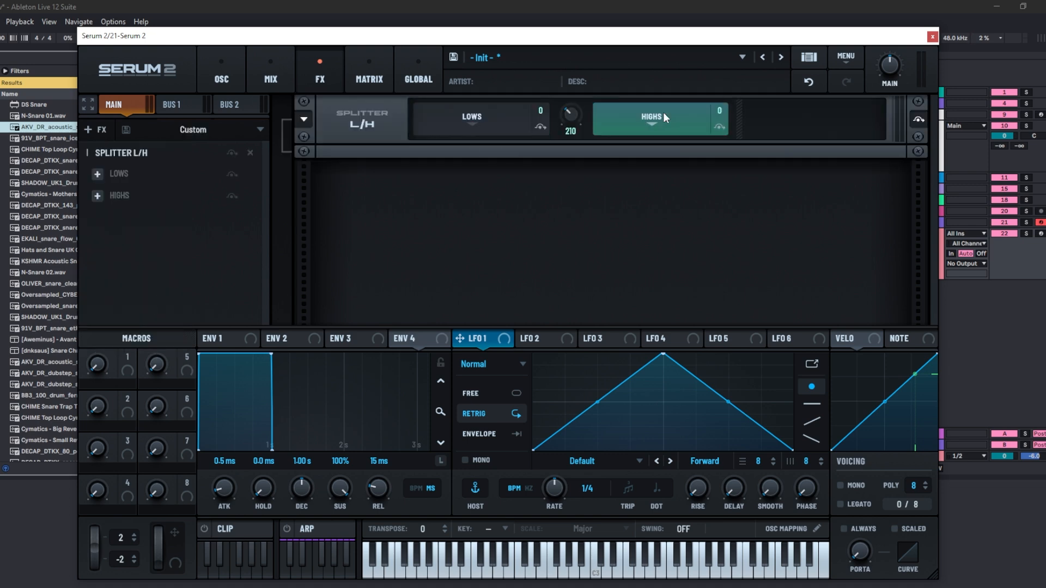
{"action": "left_click", "coordinate": [492, 127]}
{"action": "left_click_drag", "start_coordinate": [567, 126], "coordinate": [573, 106]}
{"action": "left_click", "coordinate": [601, 126]}
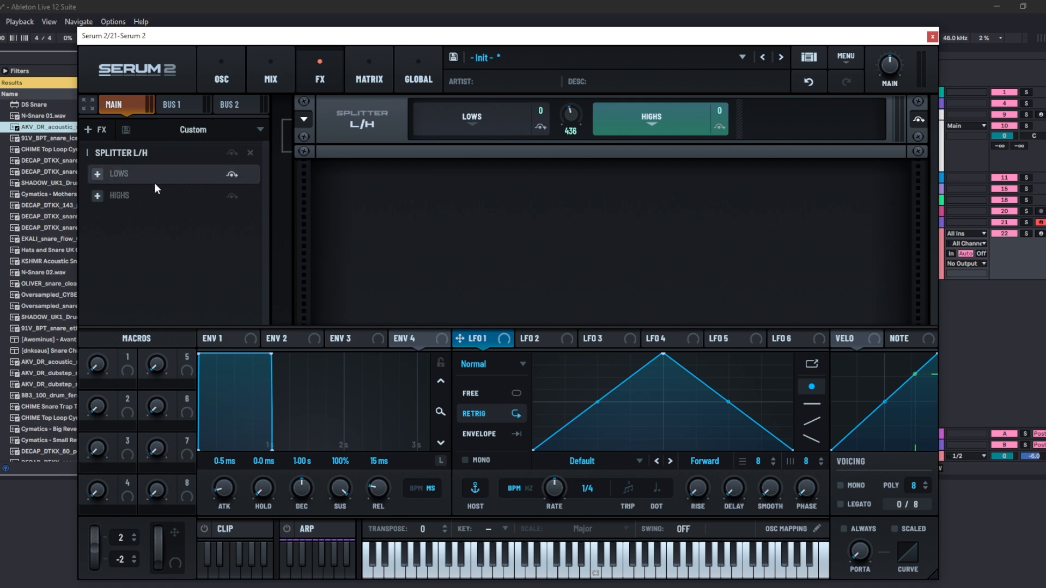
- Add a Bode to the splitter's Highs band and turn its Range knob
{"action": "left_click", "coordinate": [97, 196]}
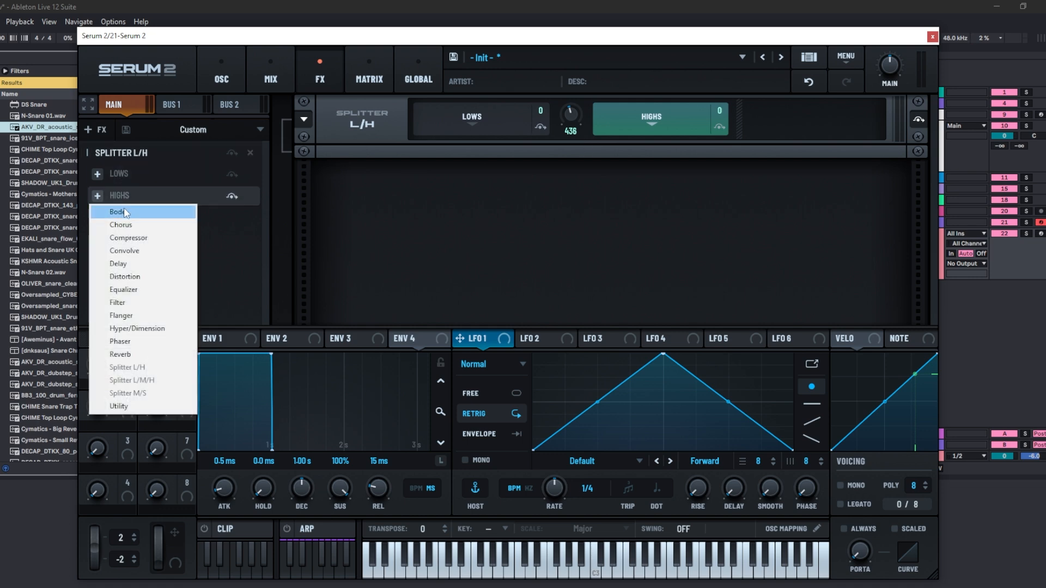
{"action": "left_click", "coordinate": [120, 211]}
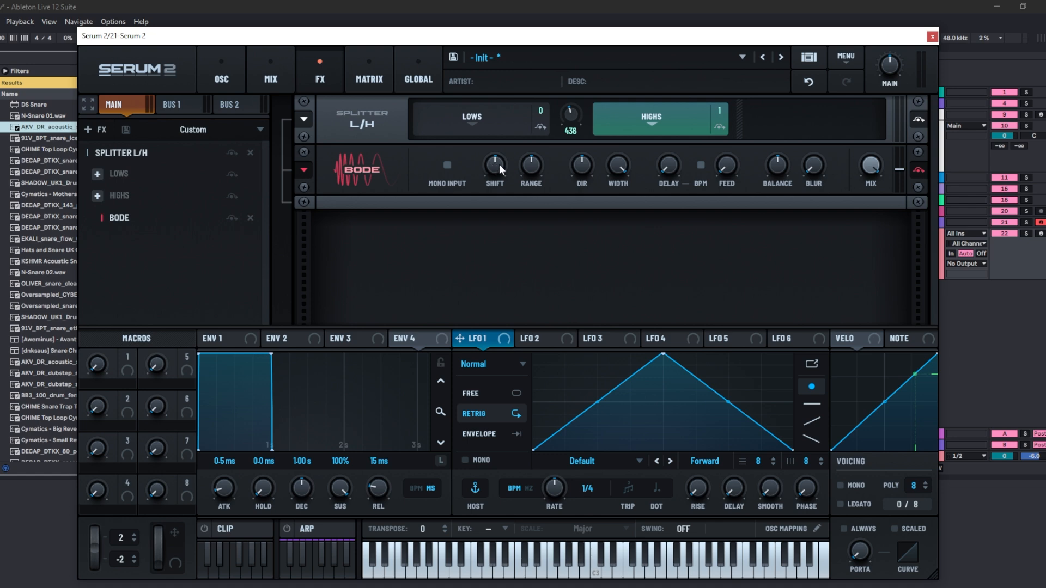
{"action": "left_click_drag", "start_coordinate": [530, 165], "coordinate": [512, 113]}
- Swap the splitter for a Splitter M/S and select its Side band
{"action": "left_click", "coordinate": [121, 152]}
{"action": "left_click", "coordinate": [144, 325]}
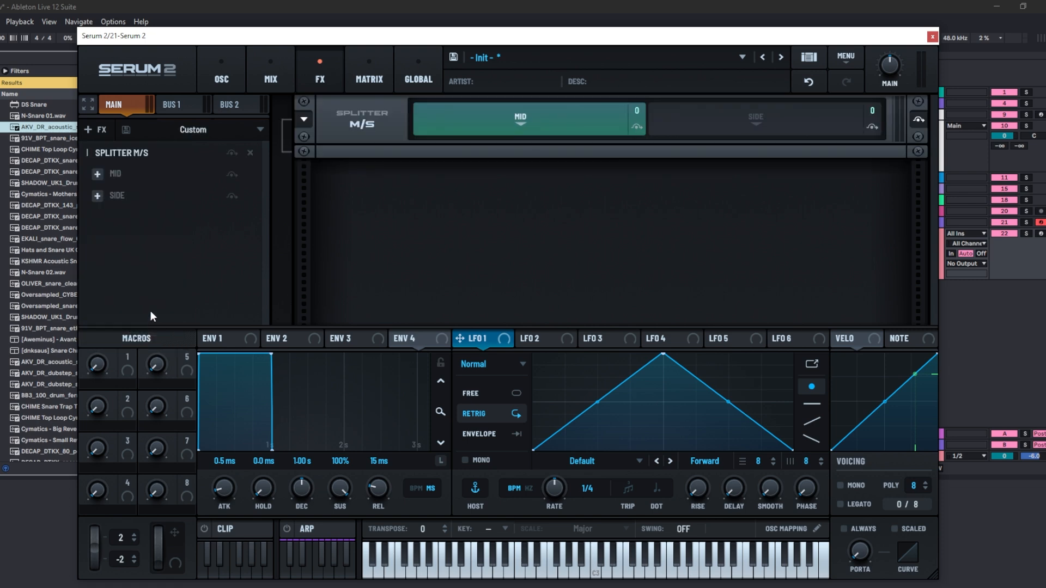
{"action": "left_click", "coordinate": [761, 131]}
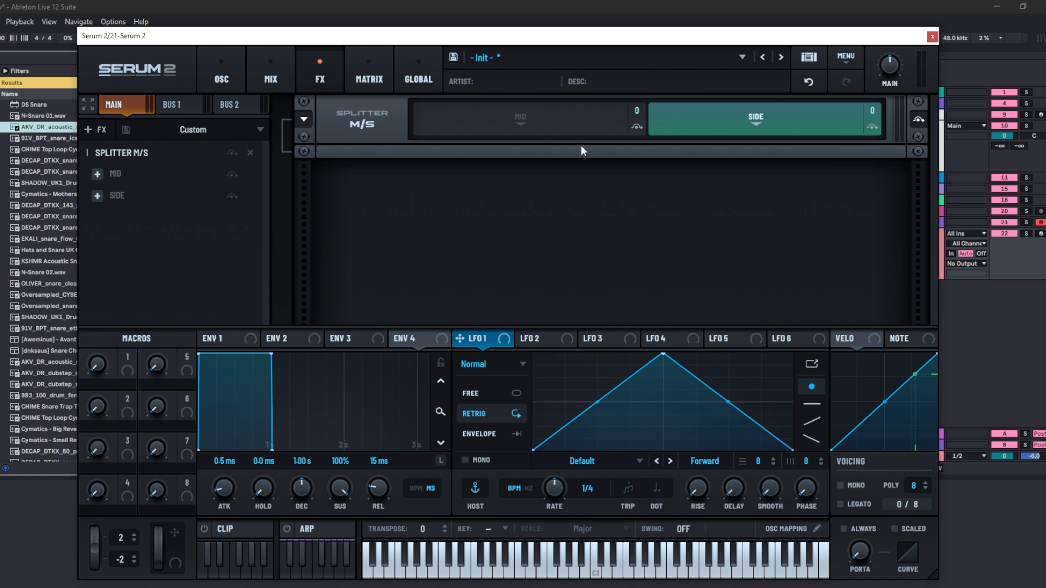
- Add an Equalizer to the Side band and make its low band a high-pass around 425 with Q 43
{"action": "left_click", "coordinate": [97, 196]}
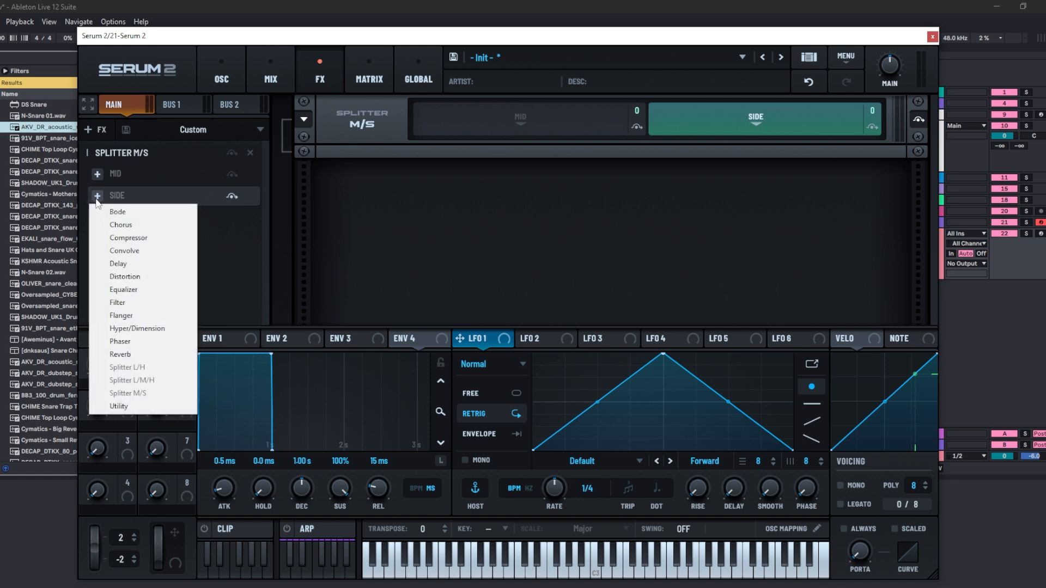
{"action": "left_click", "coordinate": [129, 289]}
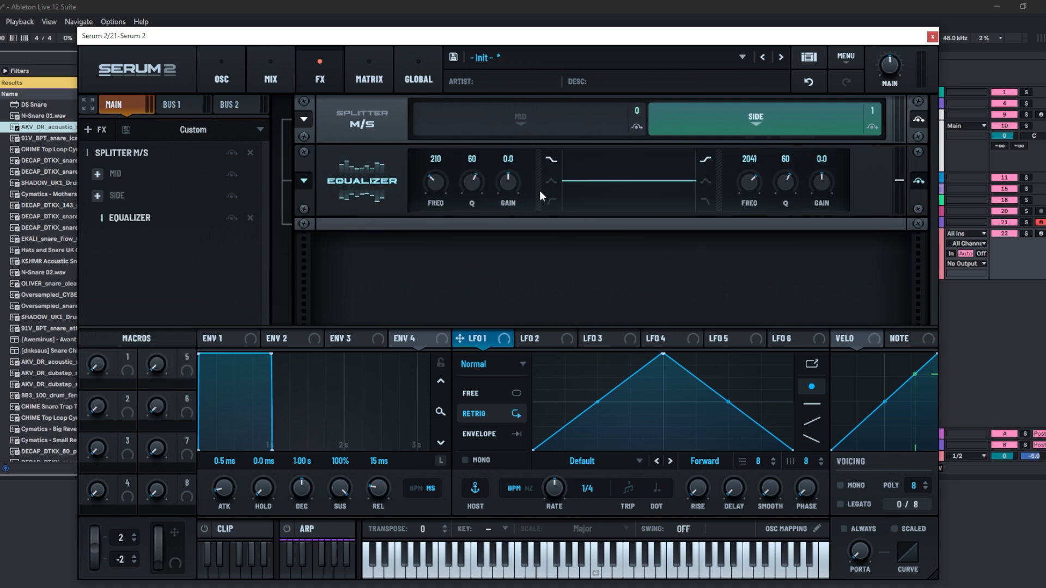
{"action": "left_click", "coordinate": [550, 201]}
{"action": "left_click_drag", "start_coordinate": [473, 179], "coordinate": [442, 175]}
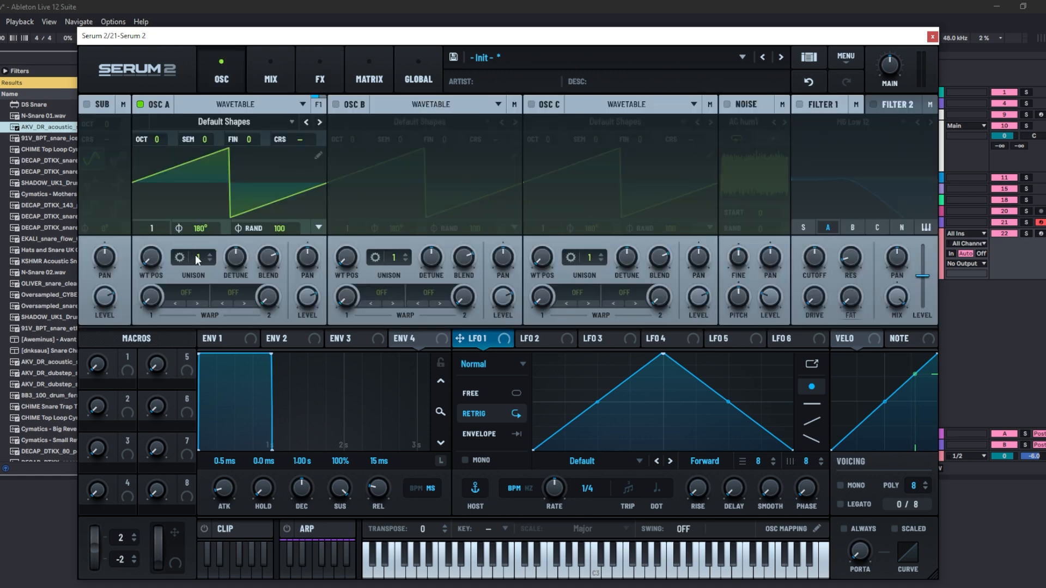
- Add a Hyper/Dimension effect to the Side band after the Equalizer
{"action": "left_click_drag", "start_coordinate": [195, 253], "coordinate": [195, 239]}
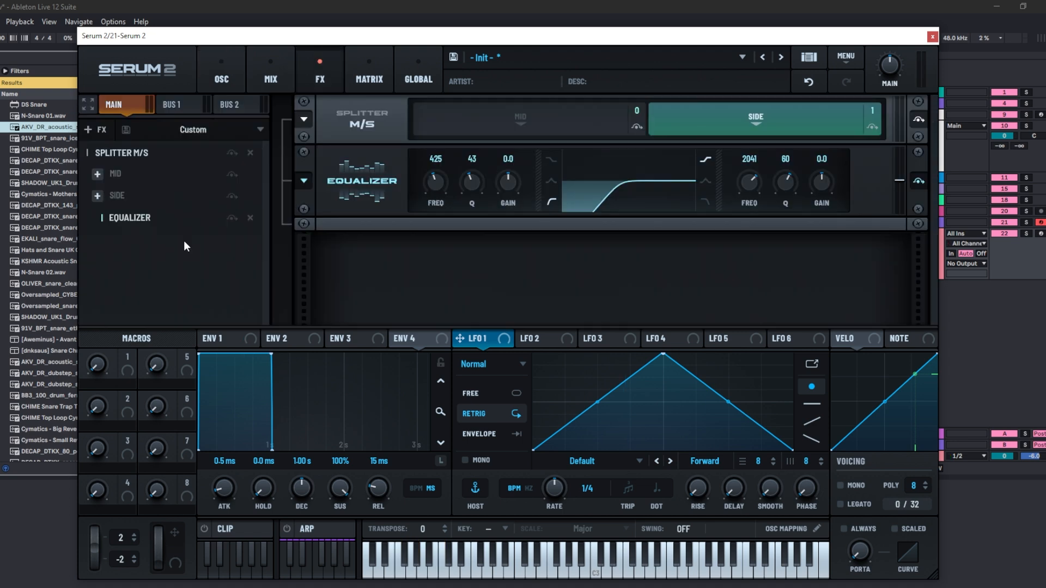
{"action": "left_click", "coordinate": [99, 197]}
{"action": "left_click", "coordinate": [137, 328]}
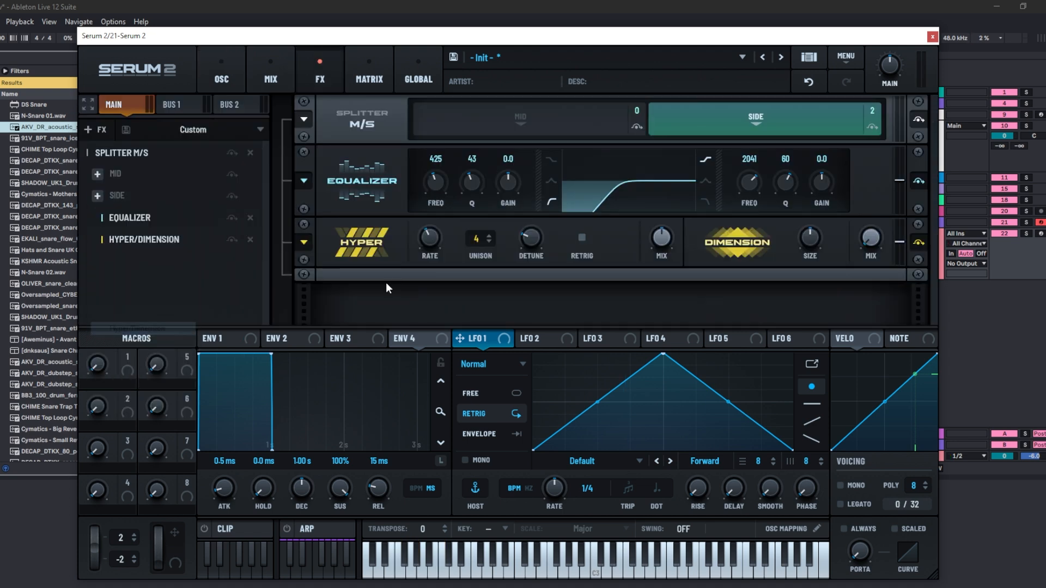
- Adjust the Dimension Size and Hyper Mix knobs on the Side band's Hyper/Dimension effect
{"action": "left_click_drag", "start_coordinate": [809, 238], "coordinate": [860, 259]}
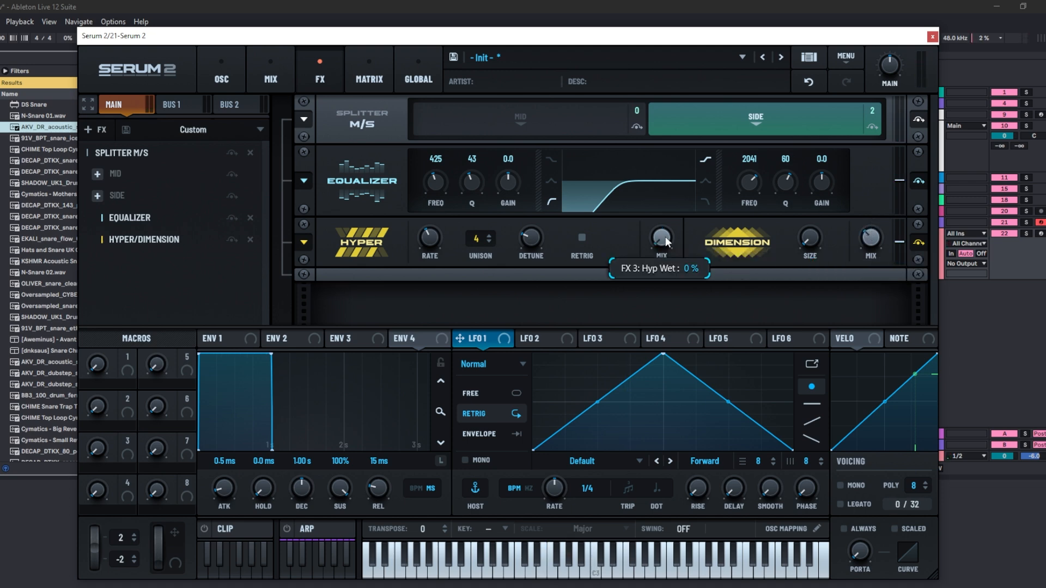
{"action": "left_click_drag", "start_coordinate": [682, 200], "coordinate": [684, 142]}
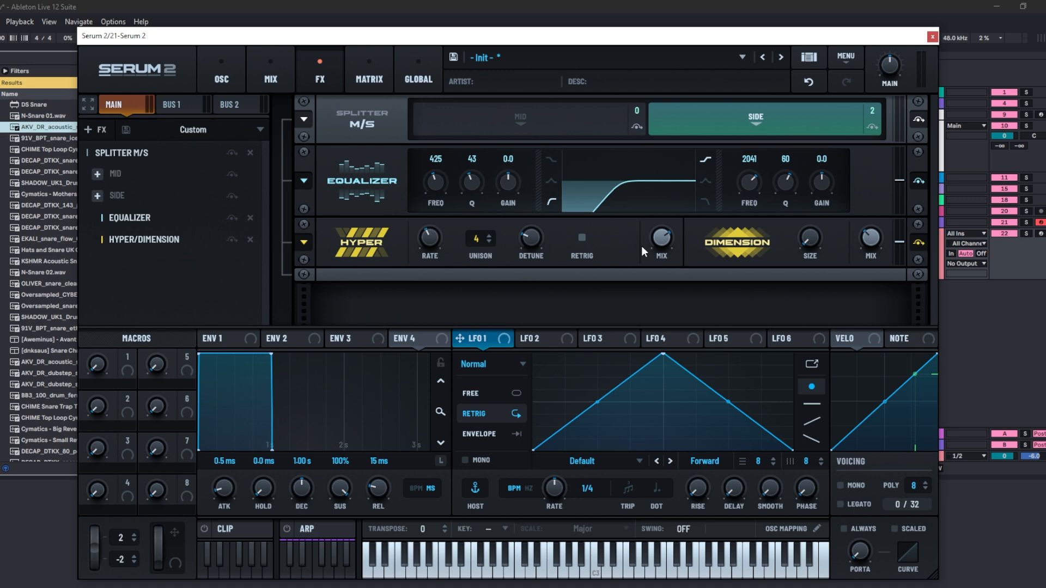
{"action": "left_click", "coordinate": [127, 131]}
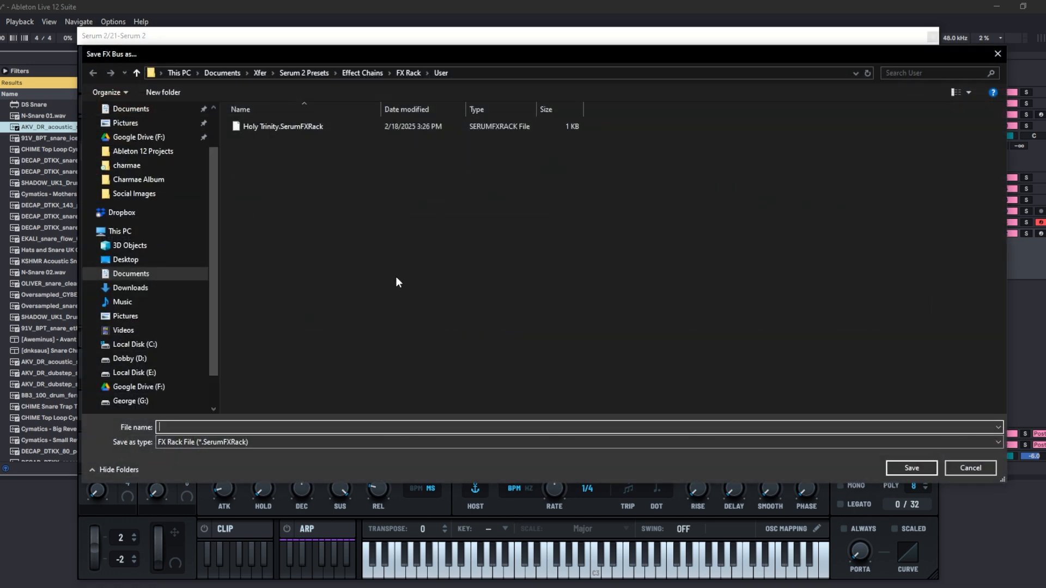
{"action": "key", "text": "Escape"}
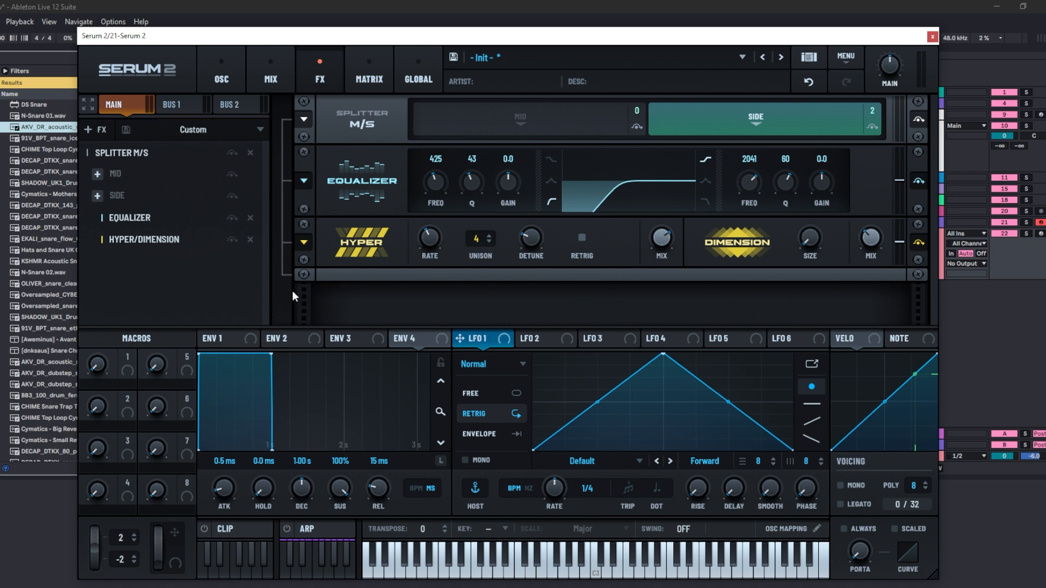
- Switch to Bus 1 and load the factory Bus Processing preset Down the Well
{"action": "left_click", "coordinate": [189, 110]}
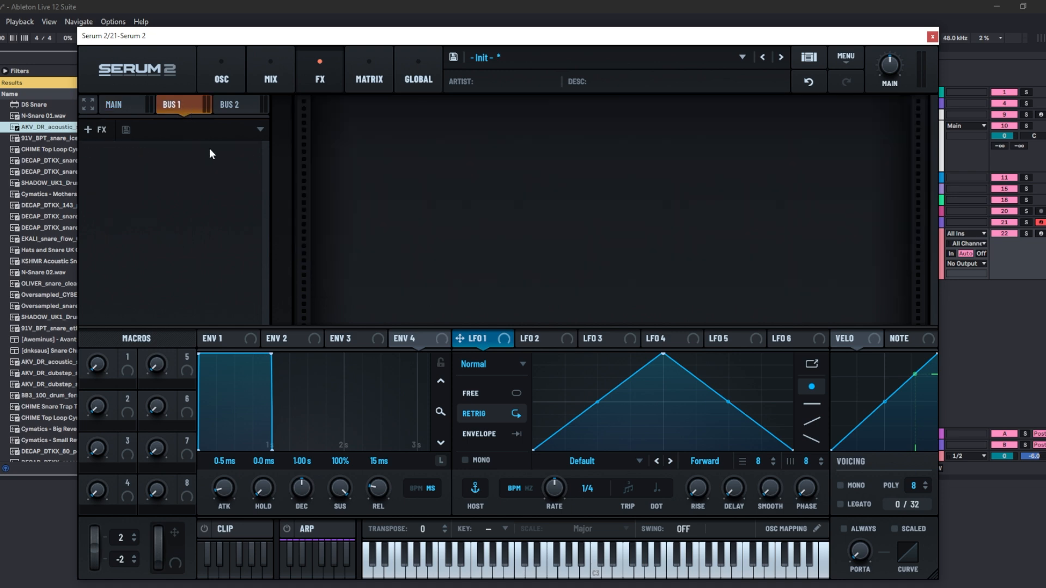
{"action": "left_click", "coordinate": [259, 130]}
{"action": "mouse_move", "coordinate": [185, 127]}
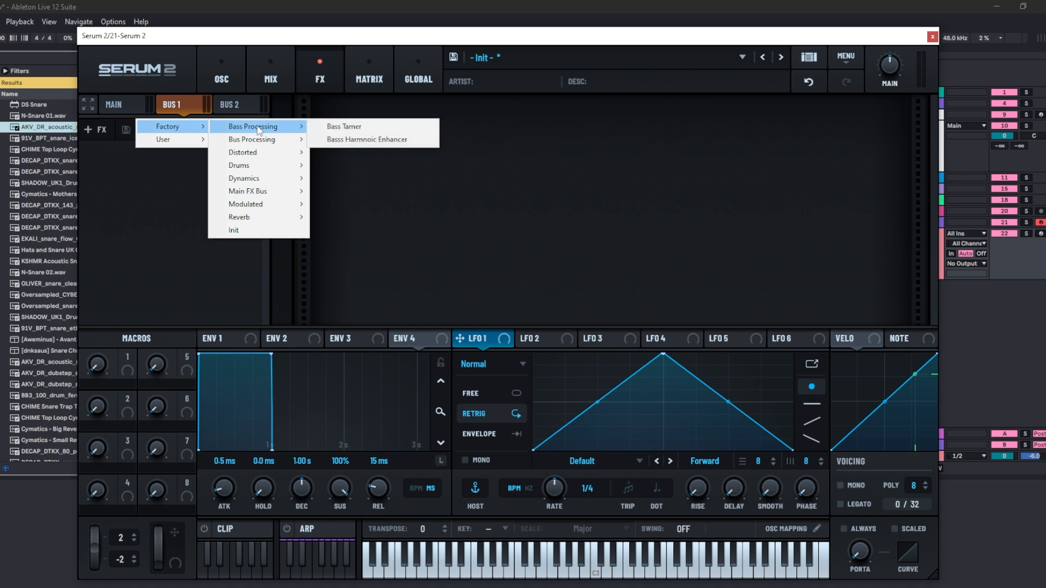
{"action": "mouse_move", "coordinate": [266, 142]}
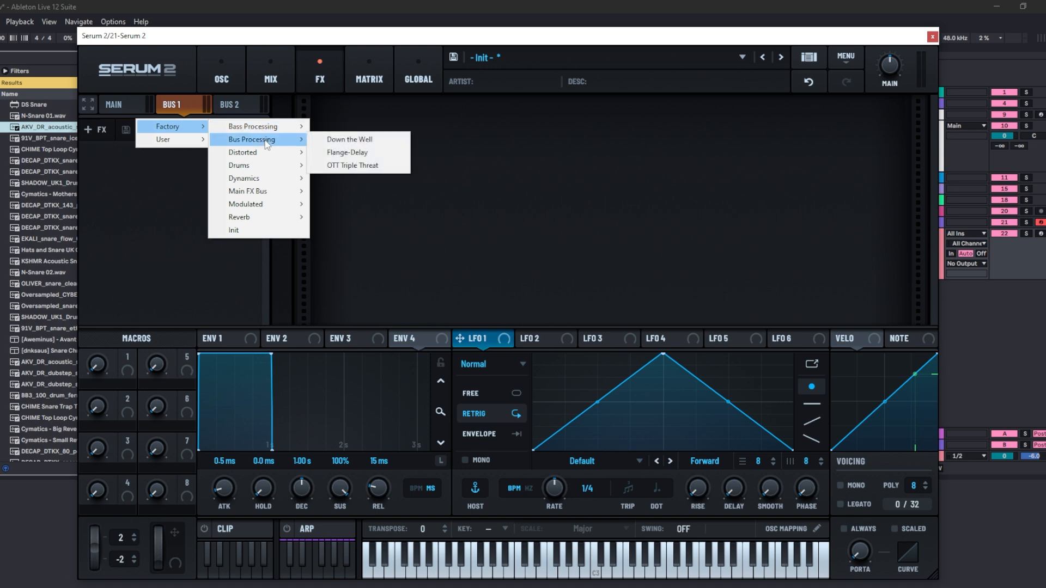
{"action": "left_click", "coordinate": [359, 140]}
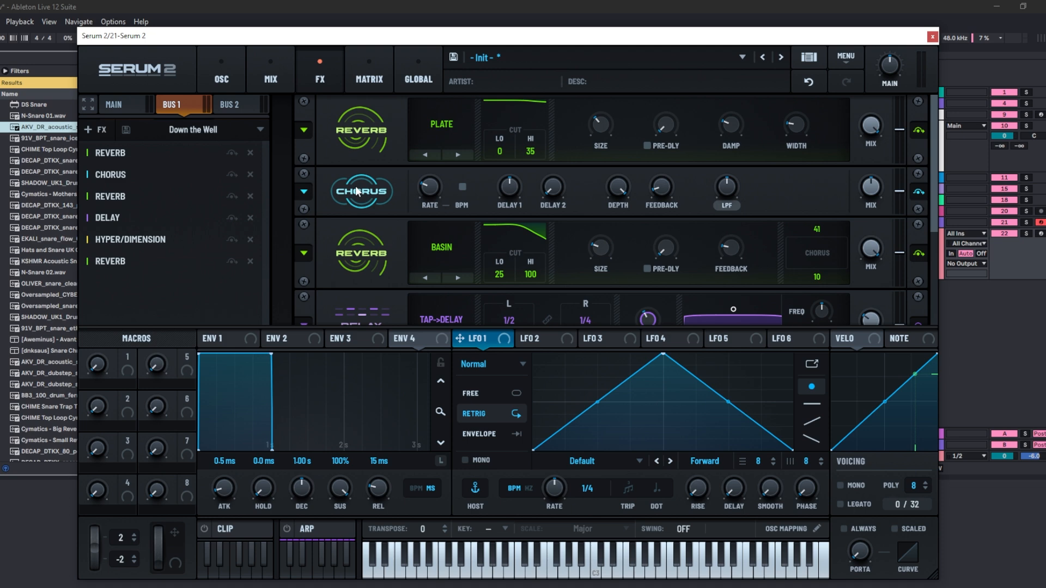
- Raise Oscillator A's Bus 1 send in its filter routing controls on the oscillator page
{"action": "left_click", "coordinate": [221, 79]}
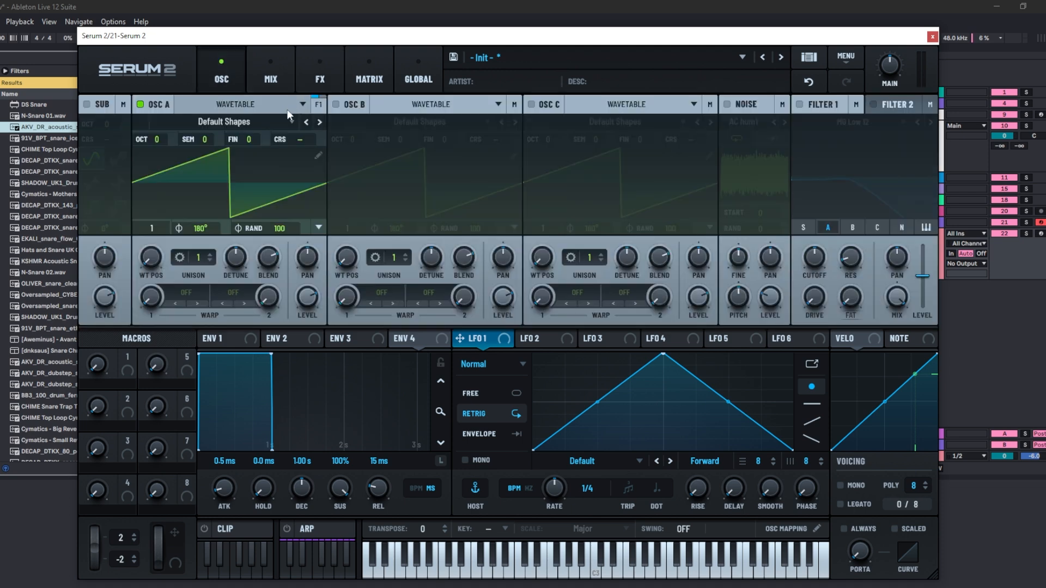
{"action": "left_click", "coordinate": [319, 105]}
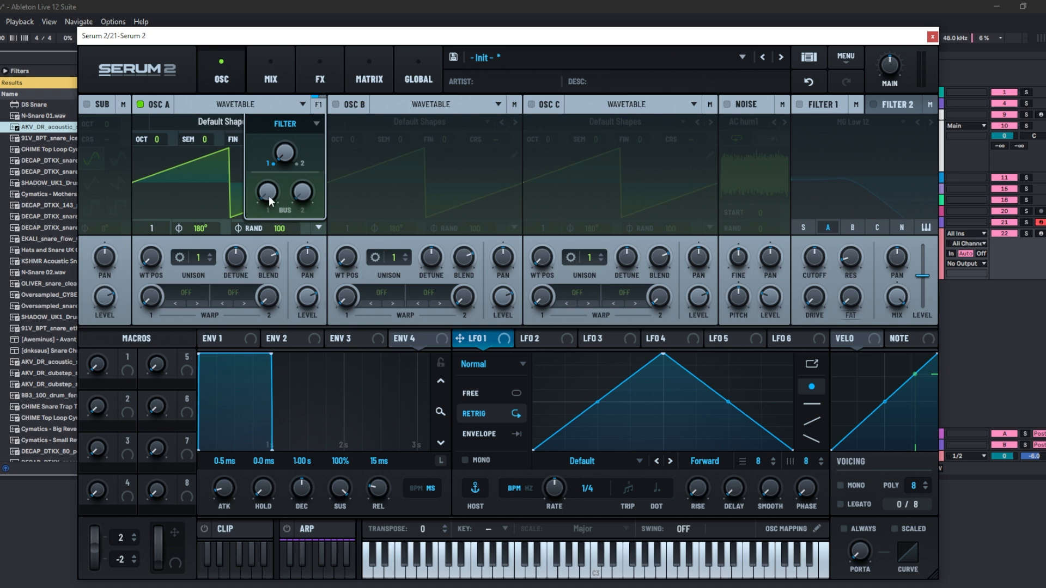
{"action": "mouse_move", "coordinate": [269, 195]}
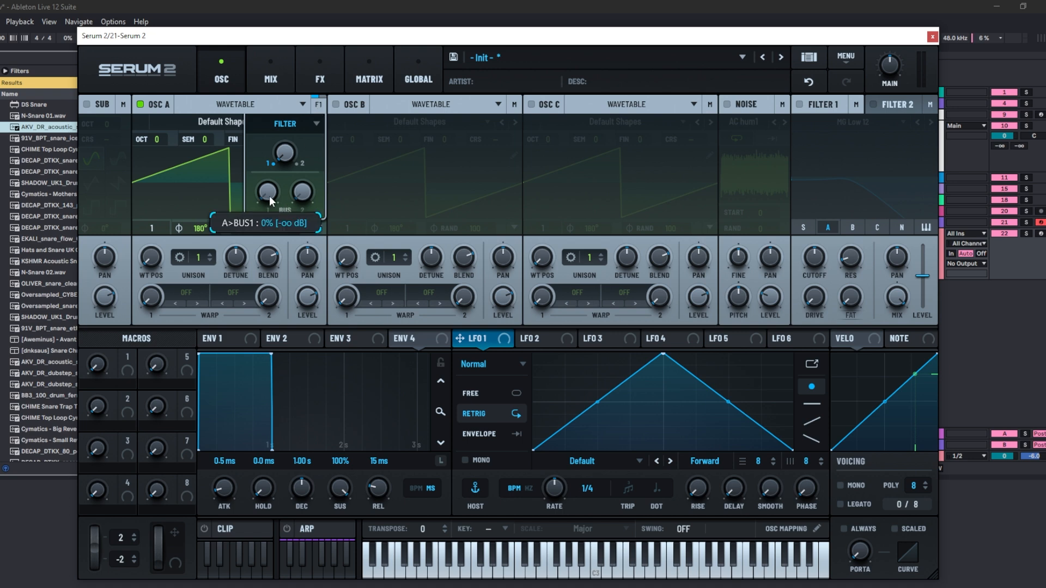
{"action": "left_click_drag", "start_coordinate": [269, 195], "coordinate": [276, 118]}
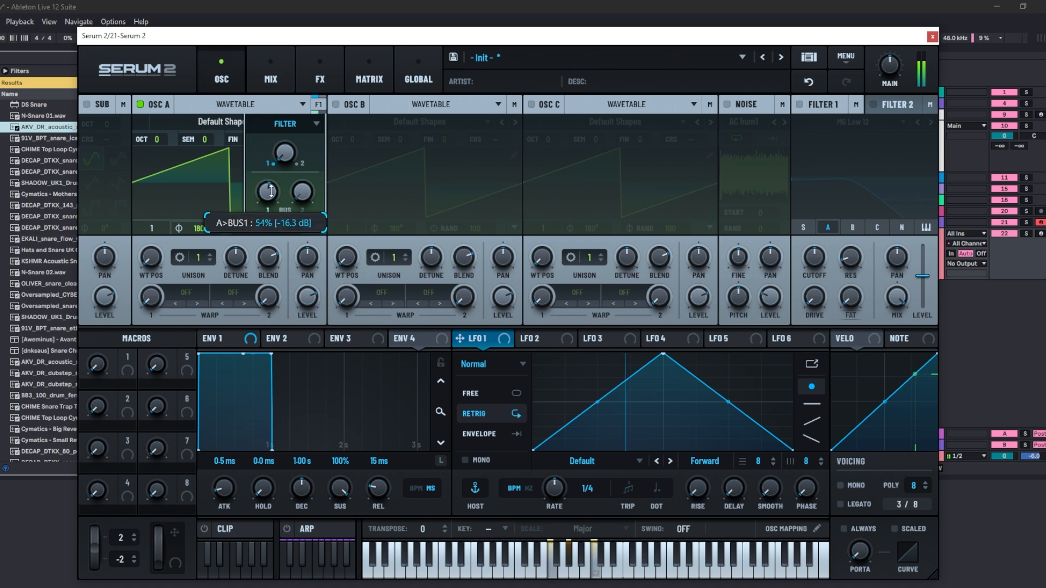
{"action": "left_click_drag", "start_coordinate": [272, 191], "coordinate": [280, 163]}
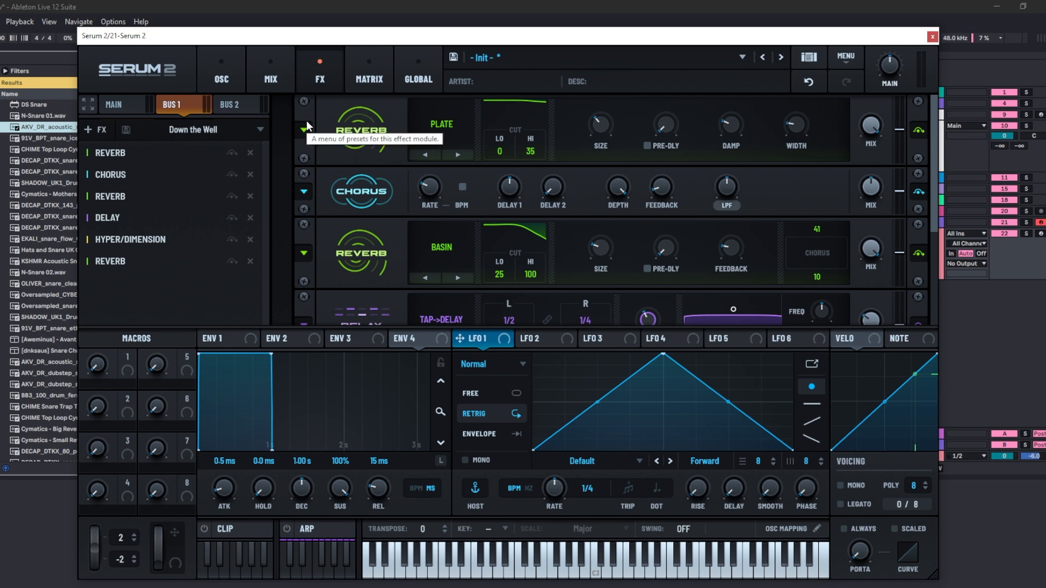
- Open the Mix page and view Bus 1's output destination options
{"action": "left_click", "coordinate": [282, 67]}
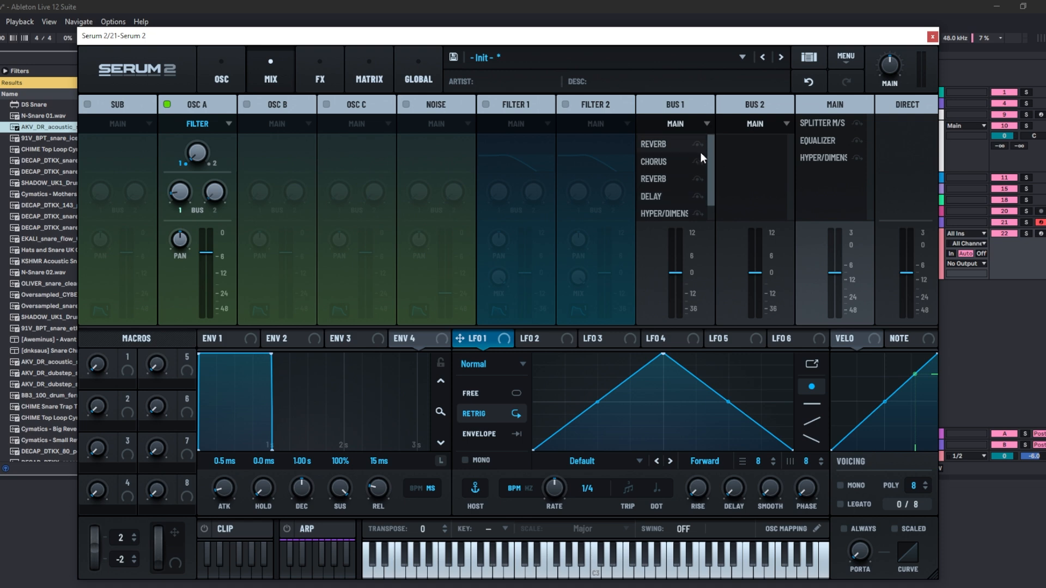
{"action": "left_click", "coordinate": [704, 124]}
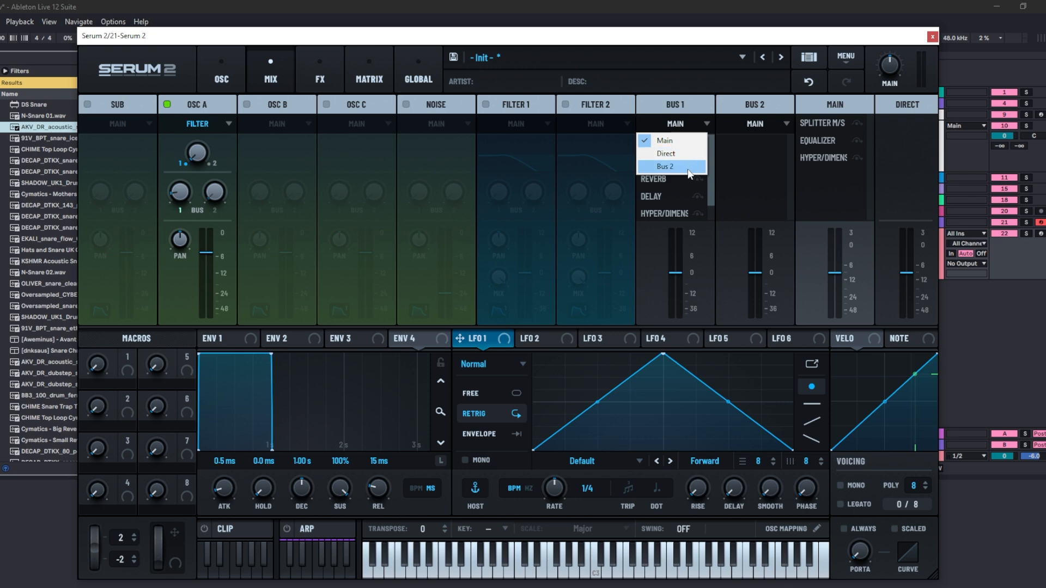
{"action": "left_click", "coordinate": [726, 169]}
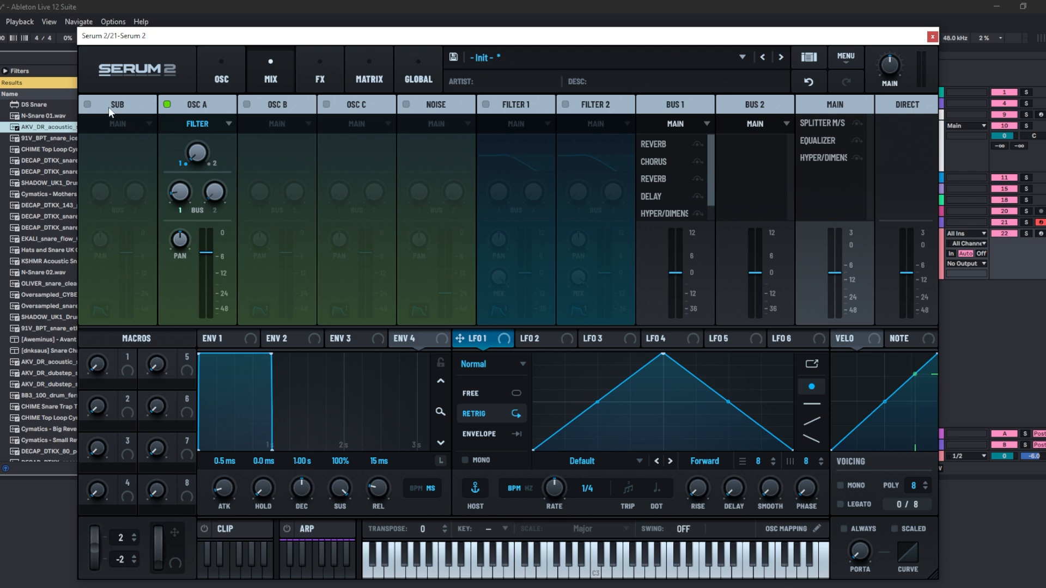
- Enable the Sub oscillator and route its output to Direct
{"action": "left_click", "coordinate": [88, 104]}
{"action": "left_click", "coordinate": [130, 125]}
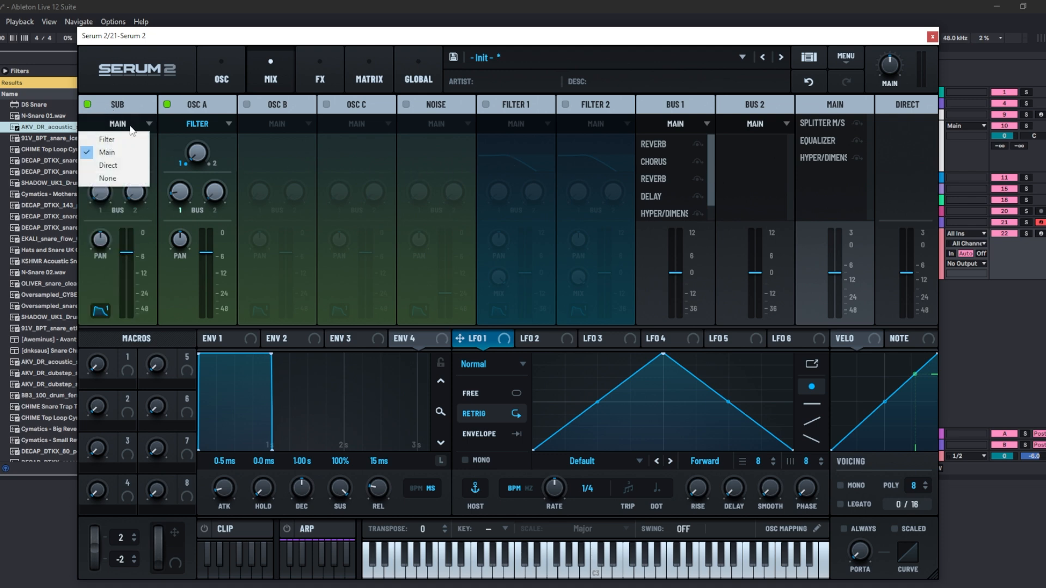
{"action": "left_click", "coordinate": [128, 165]}
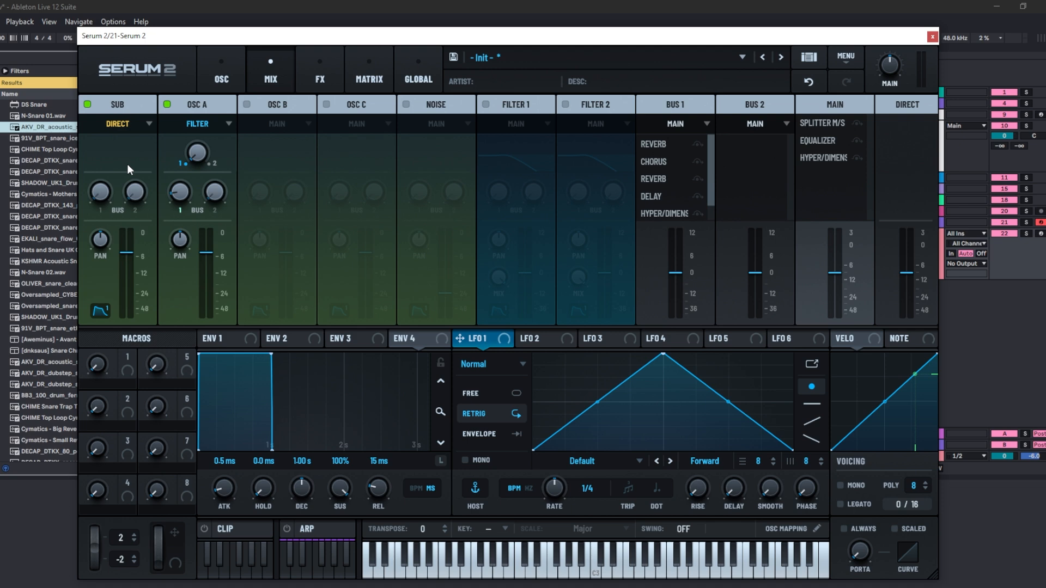
- Enable Filter 1 in the mixer and view its output destination options
{"action": "left_click", "coordinate": [510, 107]}
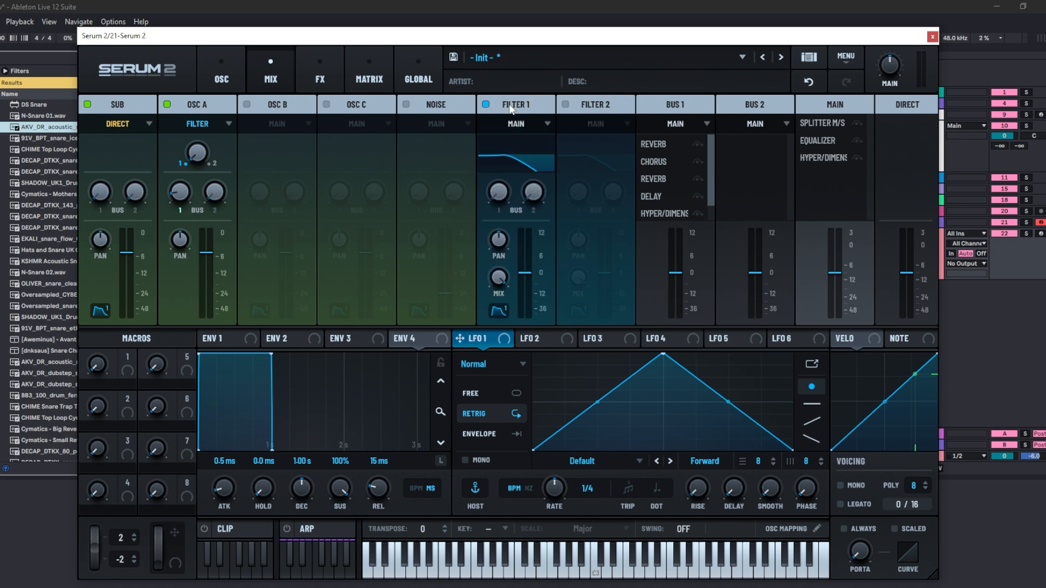
{"action": "left_click", "coordinate": [531, 130]}
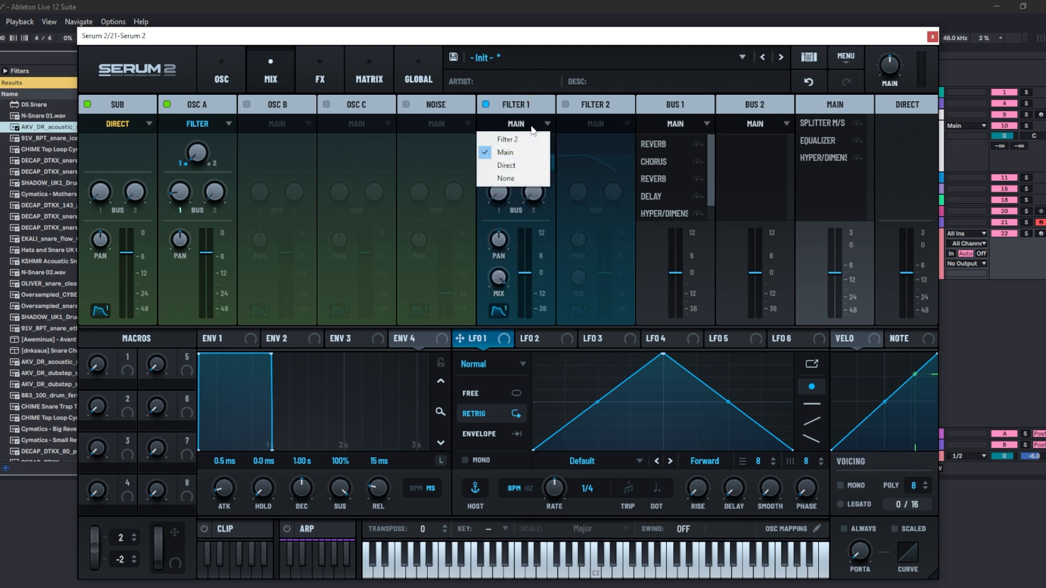
{"action": "left_click", "coordinate": [539, 85]}
- Enable Oscillators B and C and lower both of their level faders
{"action": "mouse_move", "coordinate": [527, 272]}
{"action": "left_mouse_down"}
{"action": "mouse_move", "coordinate": [527, 311]}
{"action": "mouse_move", "coordinate": [522, 267]}
{"action": "left_mouse_up"}
{"action": "left_click_drag", "start_coordinate": [511, 220], "coordinate": [510, 231]}
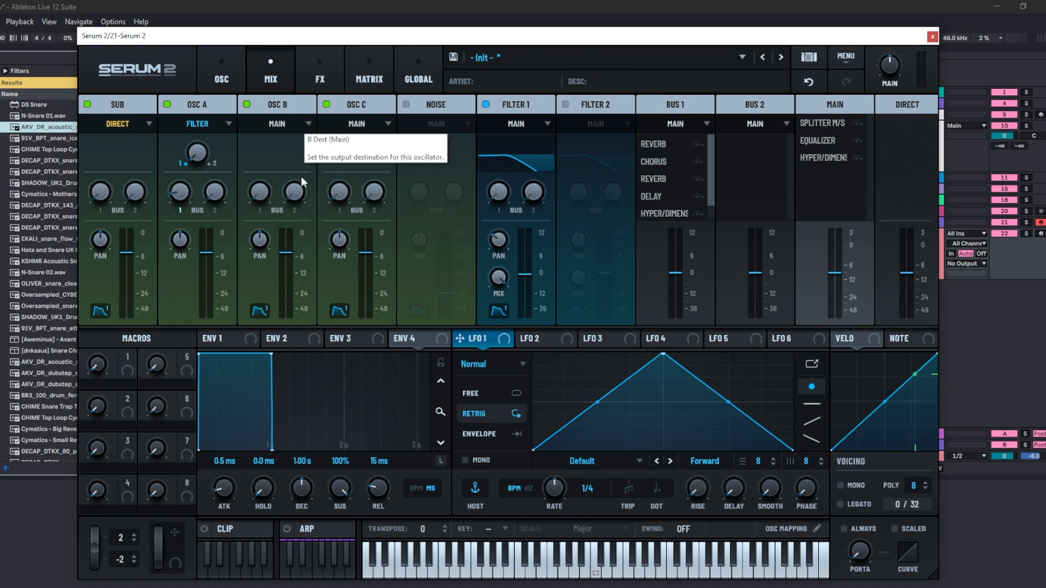
{"action": "left_click_drag", "start_coordinate": [284, 253], "coordinate": [283, 318]}
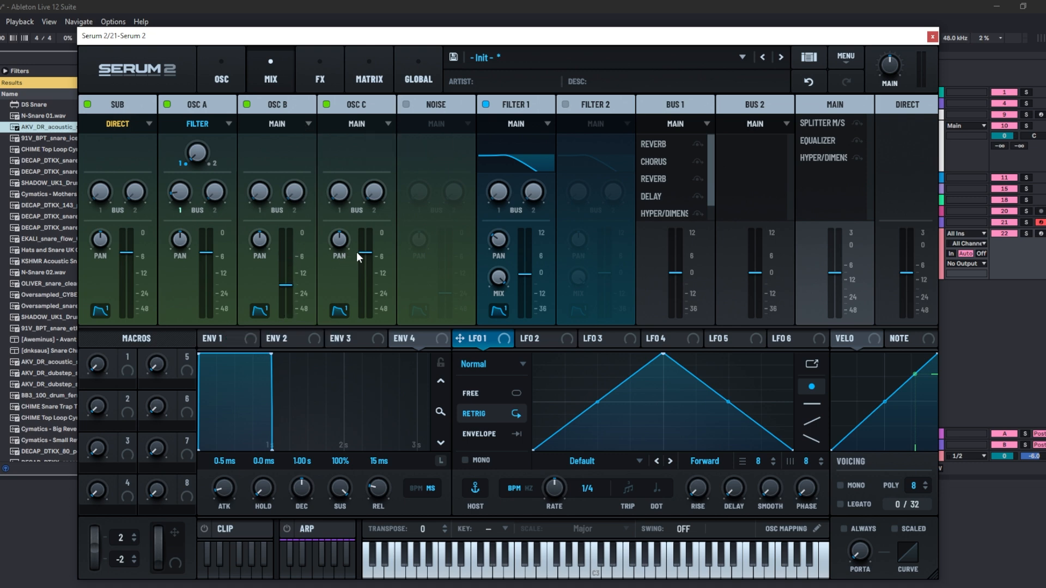
{"action": "left_click_drag", "start_coordinate": [356, 252], "coordinate": [342, 299]}
- Shape Envelope 1 with a 650 ms decay and sustain around -31.8 dB
{"action": "left_click", "coordinate": [252, 343]}
{"action": "left_click_drag", "start_coordinate": [272, 356], "coordinate": [220, 435]}
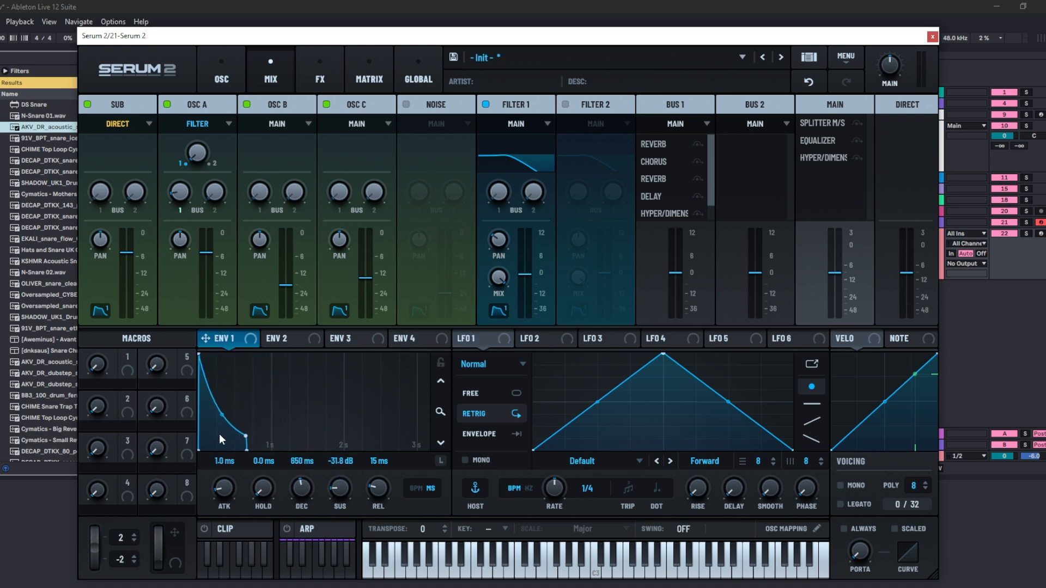